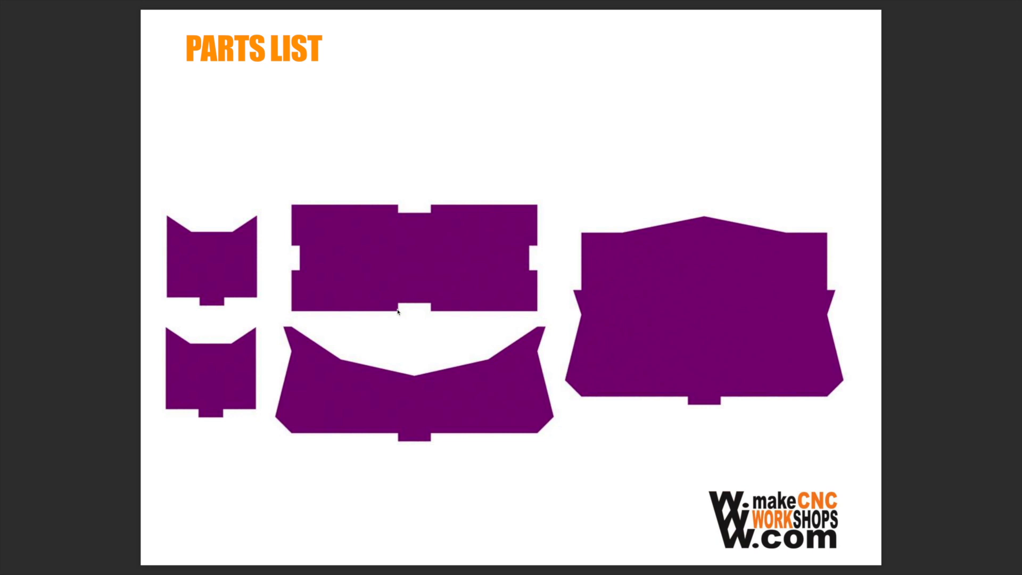
- Switch to Fusion 360 and turn on the layout grid for the empty design
{"action": "key", "text": "super+Tab"}
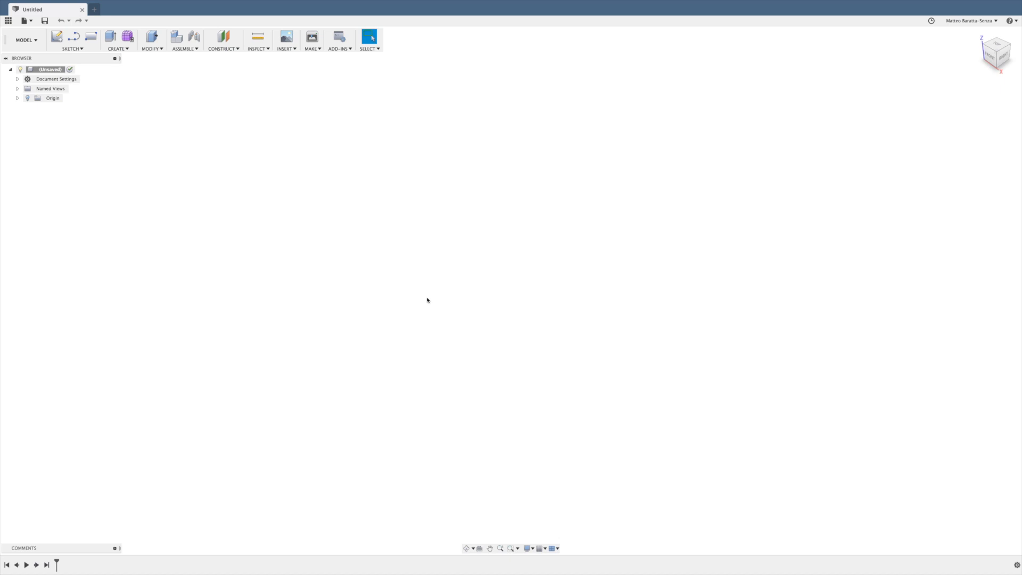
{"action": "left_click", "coordinate": [541, 549]}
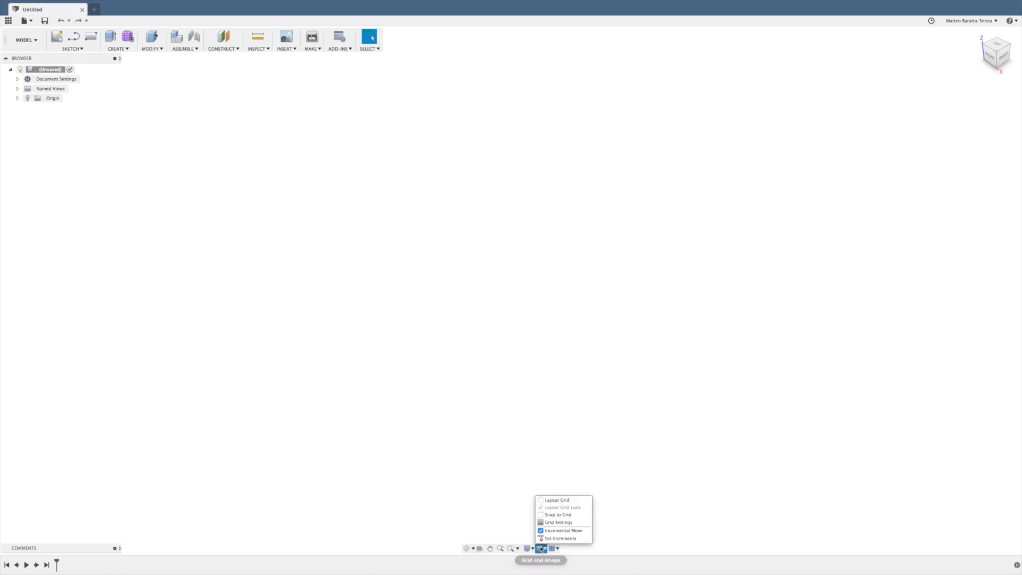
{"action": "left_click", "coordinate": [544, 501]}
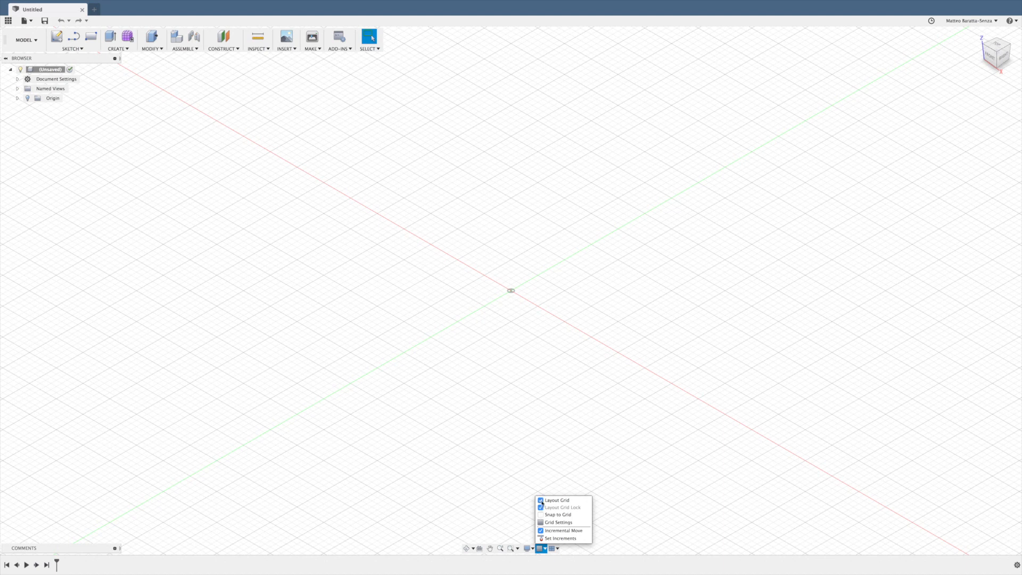
{"action": "left_click", "coordinate": [651, 452]}
{"action": "scroll", "coordinate": [647, 447], "scroll_direction": "down", "scroll_amount": 2}
{"action": "scroll", "coordinate": [653, 442], "scroll_direction": "up", "scroll_amount": 2}
{"action": "middle_click_drag", "start_coordinate": [653, 442], "coordinate": [557, 420]}
{"action": "scroll", "coordinate": [561, 424], "scroll_direction": "down", "scroll_amount": 1}
- Save the design as "cat card holder" in the master folder of the stepcraft test files project
{"action": "left_click", "coordinate": [45, 20]}
{"action": "type", "text": "cat car"}
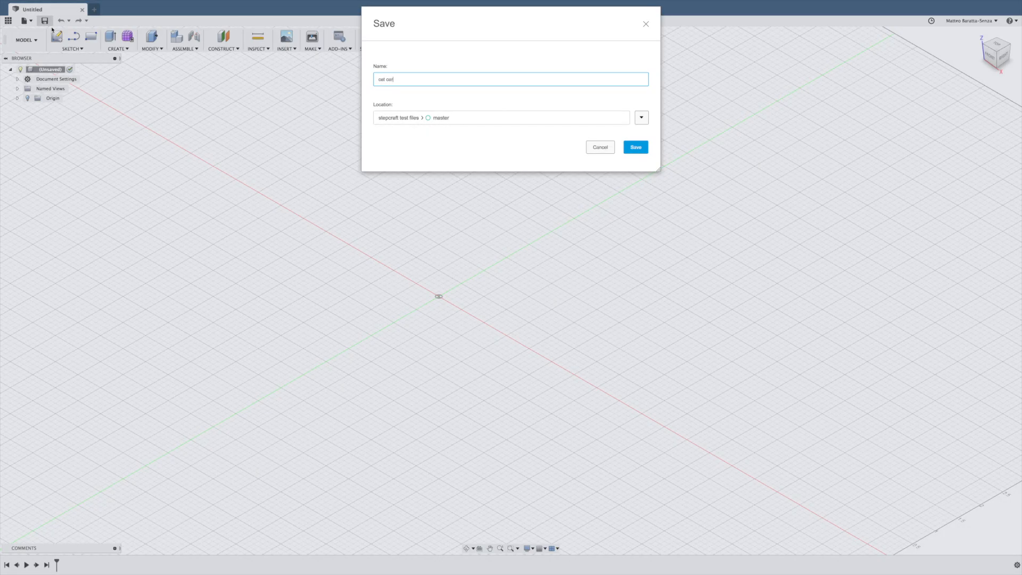
{"action": "type", "text": "d holder"}
{"action": "left_click", "coordinate": [636, 147]}
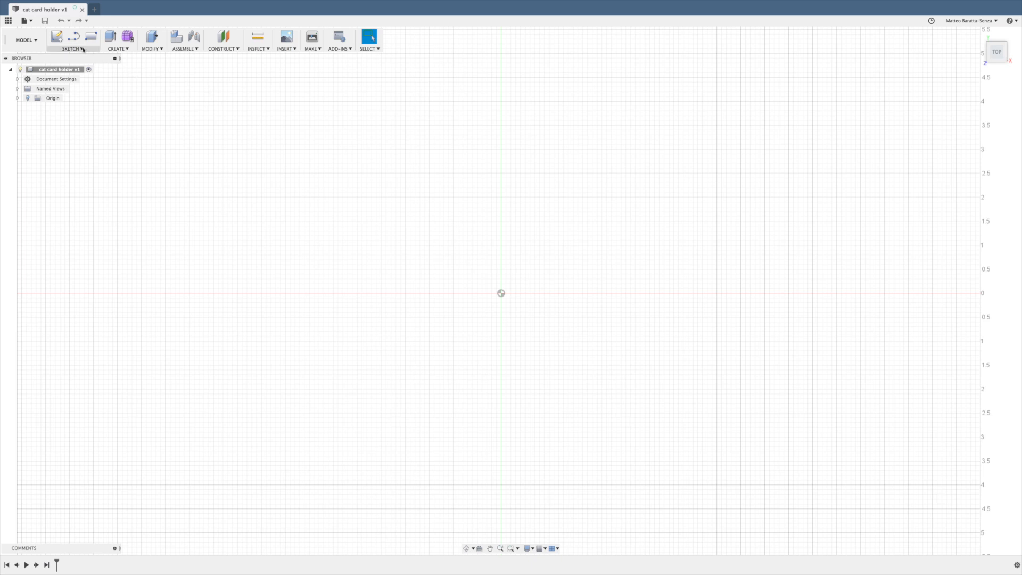
- Create a new sketch on the horizontal XY plane
{"action": "left_click", "coordinate": [82, 49]}
{"action": "left_click", "coordinate": [69, 57]}
{"action": "left_click", "coordinate": [524, 268]}
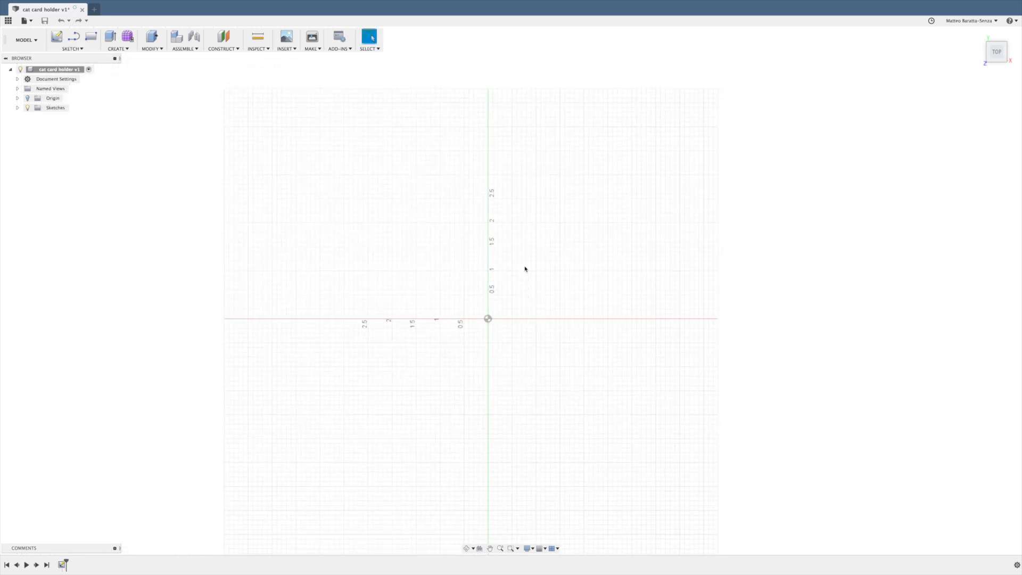
{"action": "scroll", "coordinate": [673, 299], "scroll_direction": "up", "scroll_amount": 2}
{"action": "middle_click_drag", "start_coordinate": [673, 301], "coordinate": [660, 302]}
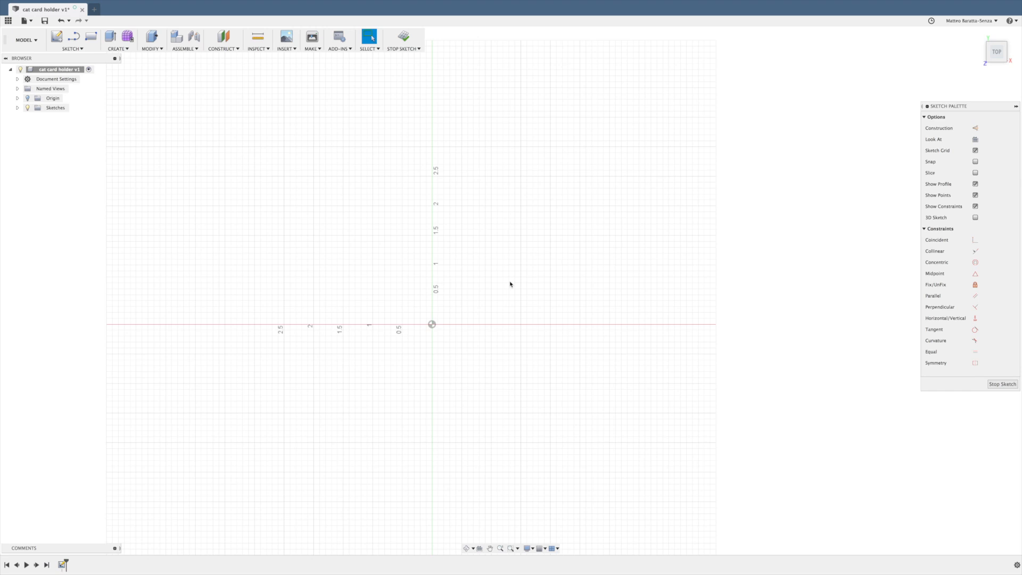
- Sketch a two-point rectangle 12 in wide and 8 in high with one corner at the origin
{"action": "key", "text": "s"}
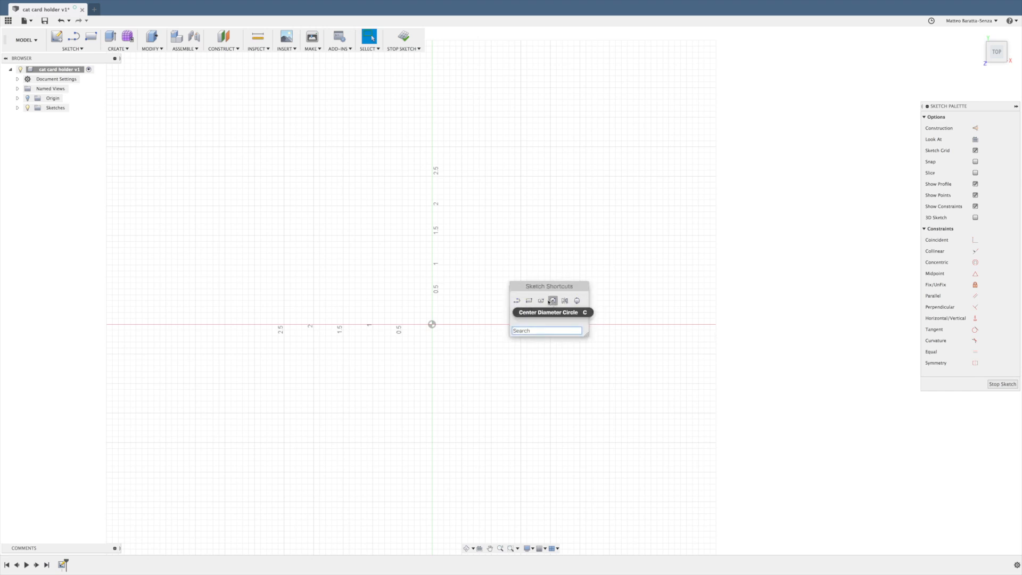
{"action": "left_click", "coordinate": [528, 301]}
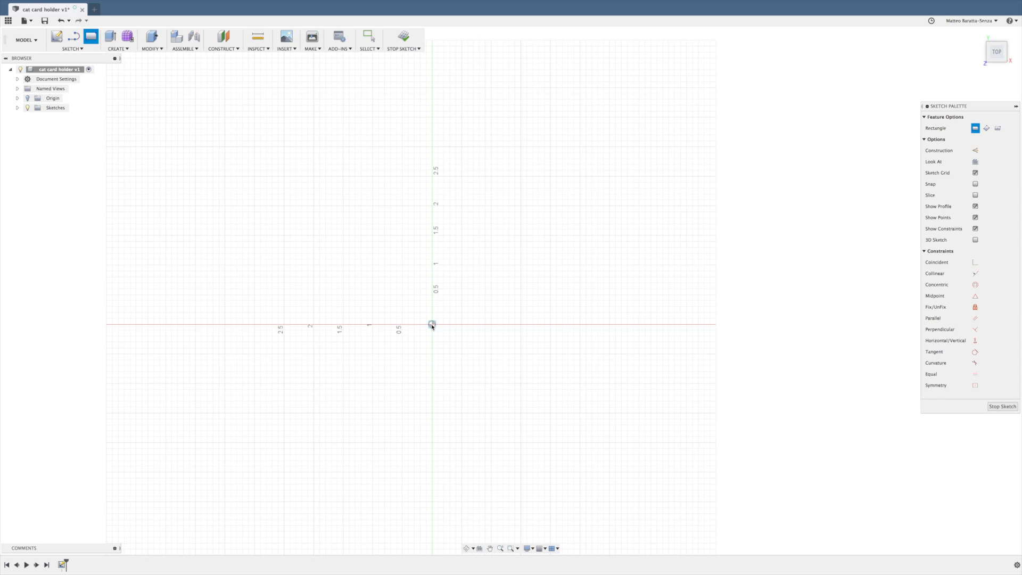
{"action": "left_click", "coordinate": [432, 324]}
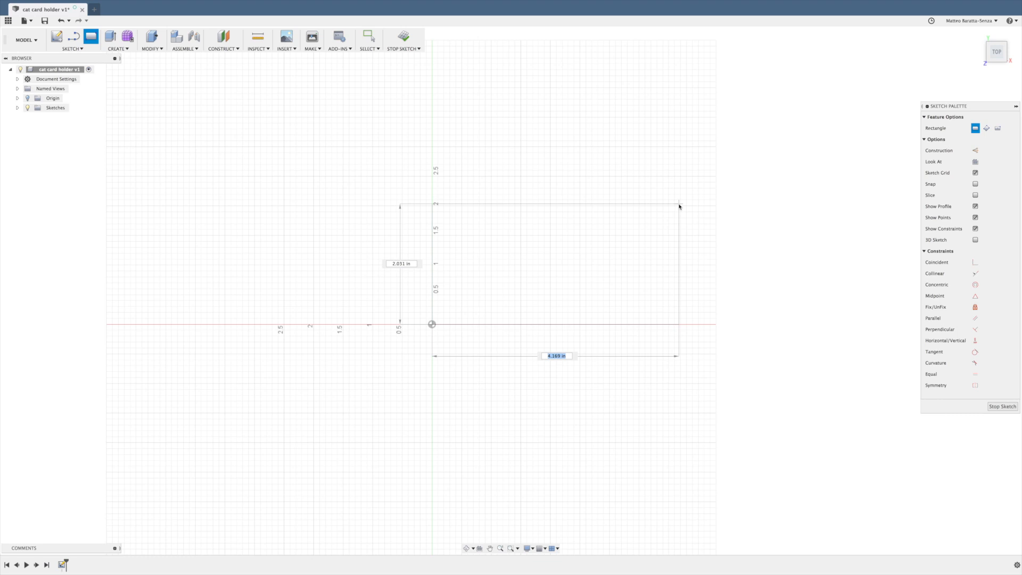
{"action": "type", "text": "12"}
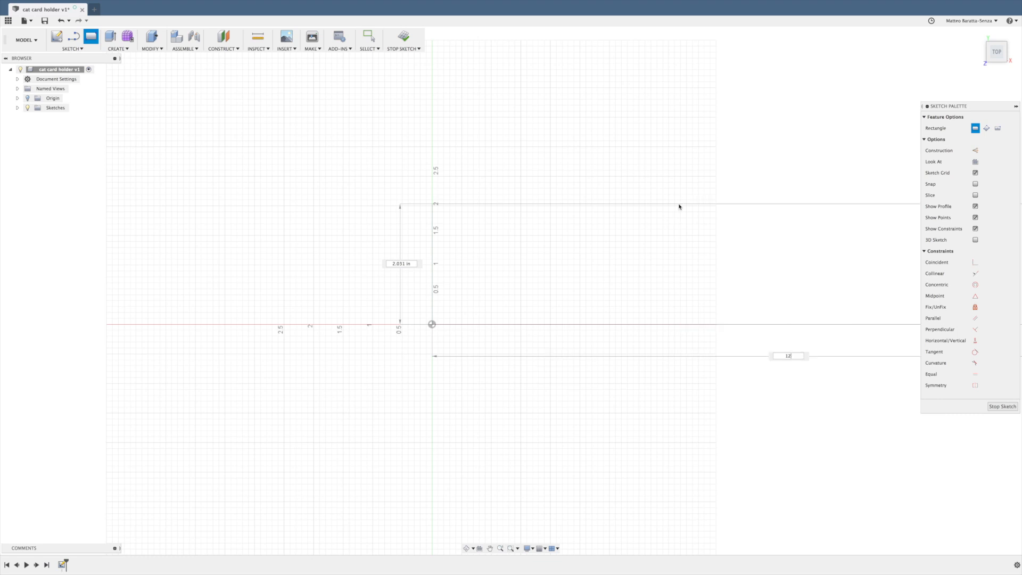
{"action": "key", "text": "Tab"}
{"action": "type", "text": "6"}
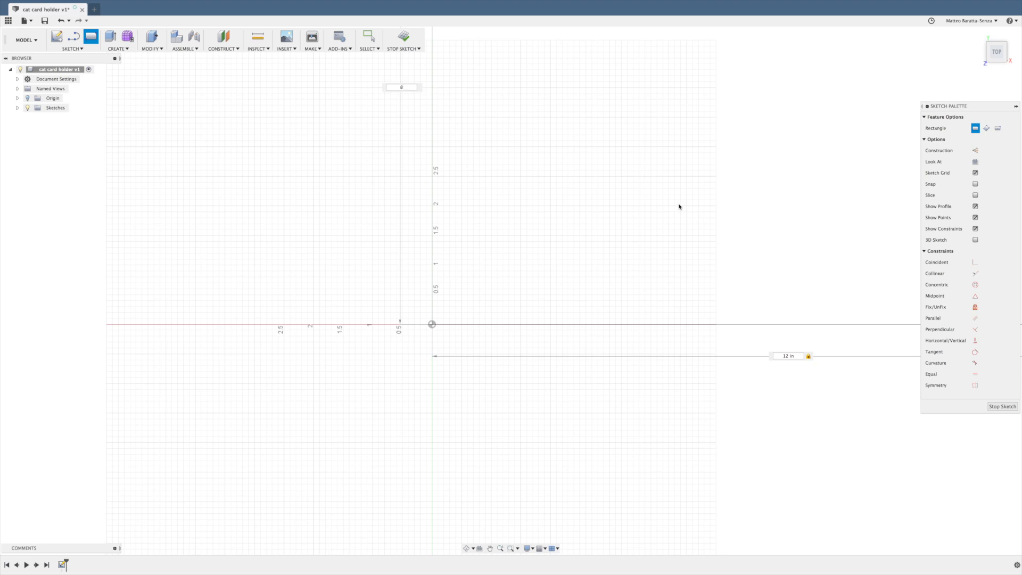
{"action": "key", "text": "BackSpace"}
{"action": "scroll", "coordinate": [655, 262], "scroll_direction": "down", "scroll_amount": 1}
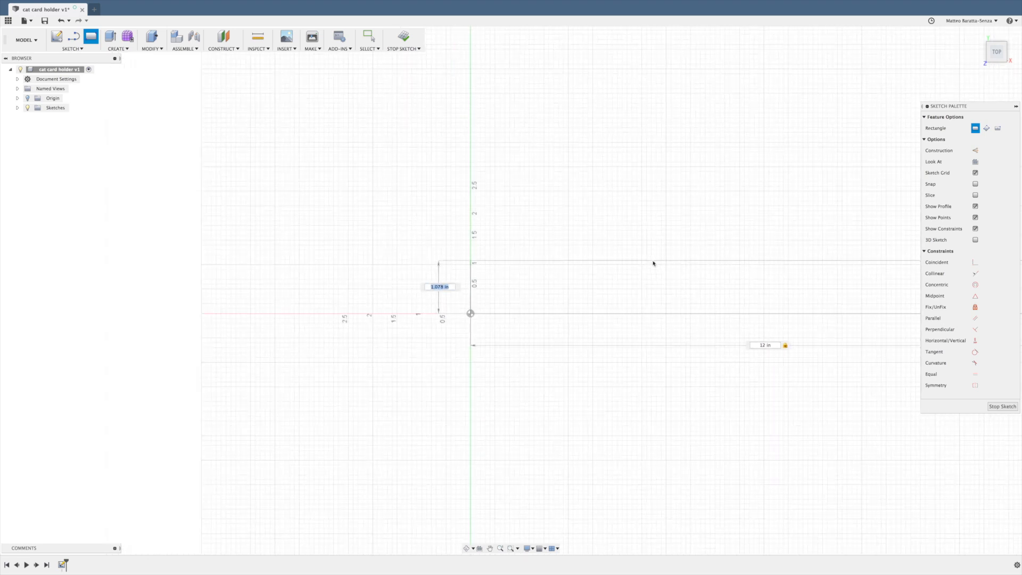
{"action": "middle_click_drag", "start_coordinate": [645, 264], "coordinate": [334, 322]}
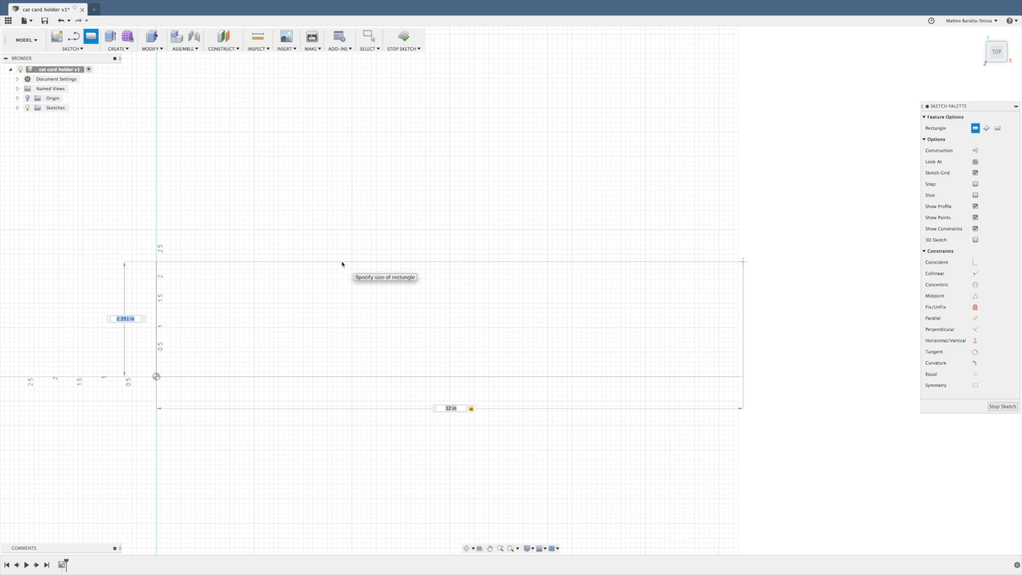
{"action": "type", "text": "8"}
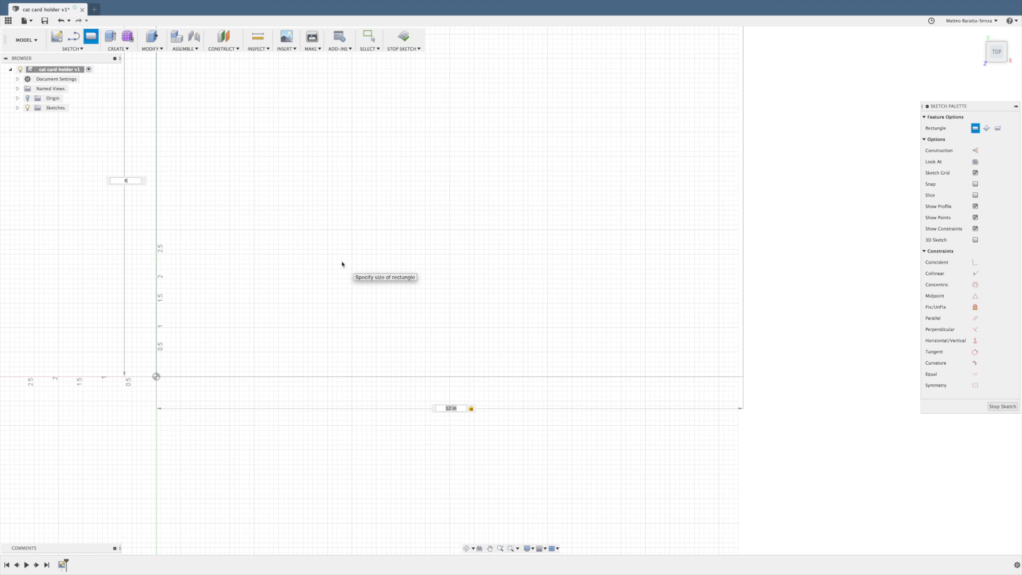
{"action": "key", "text": "Return"}
{"action": "scroll", "coordinate": [343, 265], "scroll_direction": "down", "scroll_amount": 4}
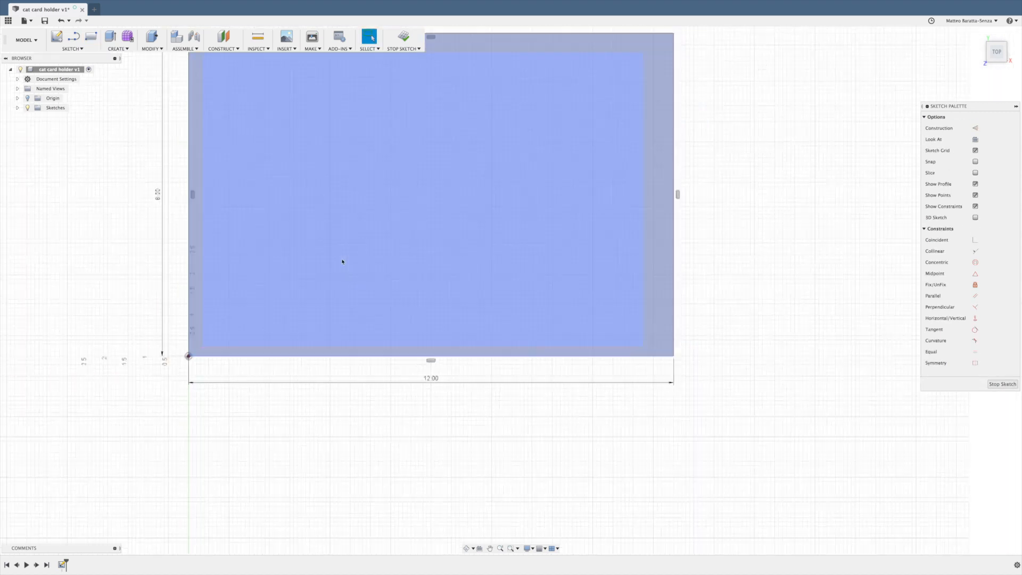
{"action": "mouse_move", "coordinate": [655, 229]}
{"action": "middle_mouse_down"}
{"action": "mouse_move", "coordinate": [652, 293]}
{"action": "mouse_move", "coordinate": [650, 251]}
{"action": "mouse_move", "coordinate": [651, 278]}
{"action": "middle_mouse_up"}
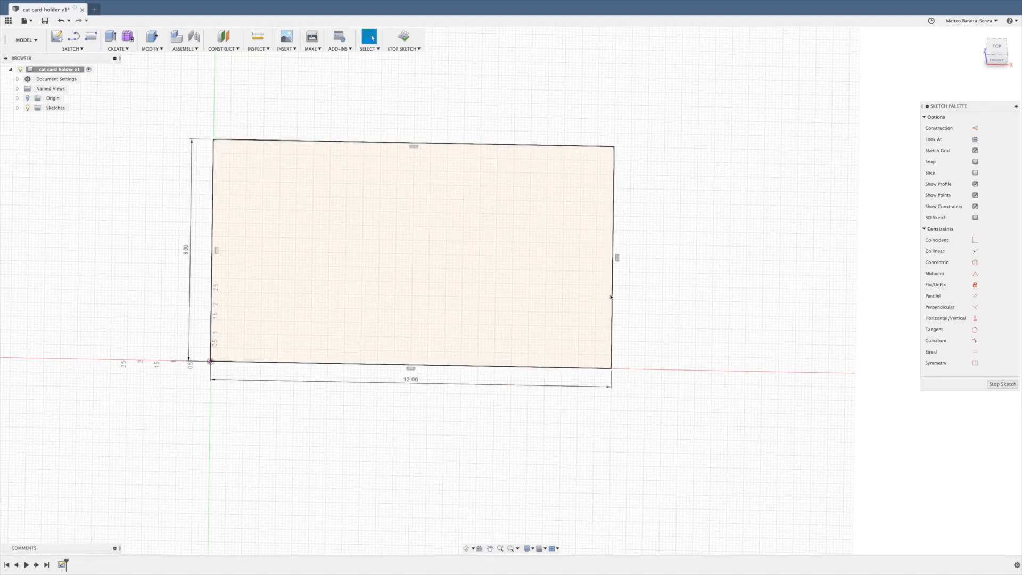
- Switch to the instruction slides, review the parts list and the Step 1 assembly drawing, and return to Fusion 360
{"action": "key", "text": "super+Tab"}
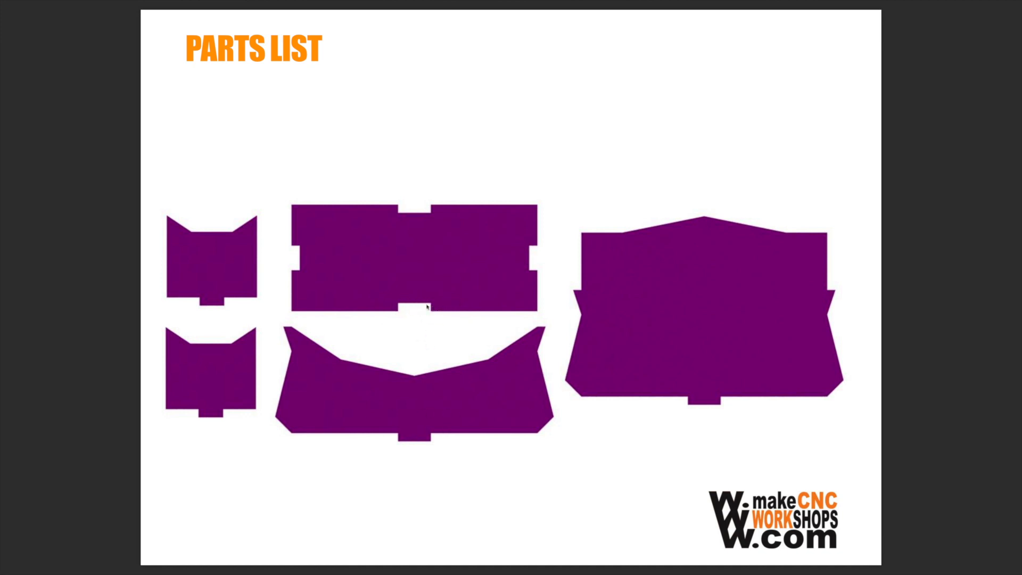
{"action": "key", "text": "Right"}
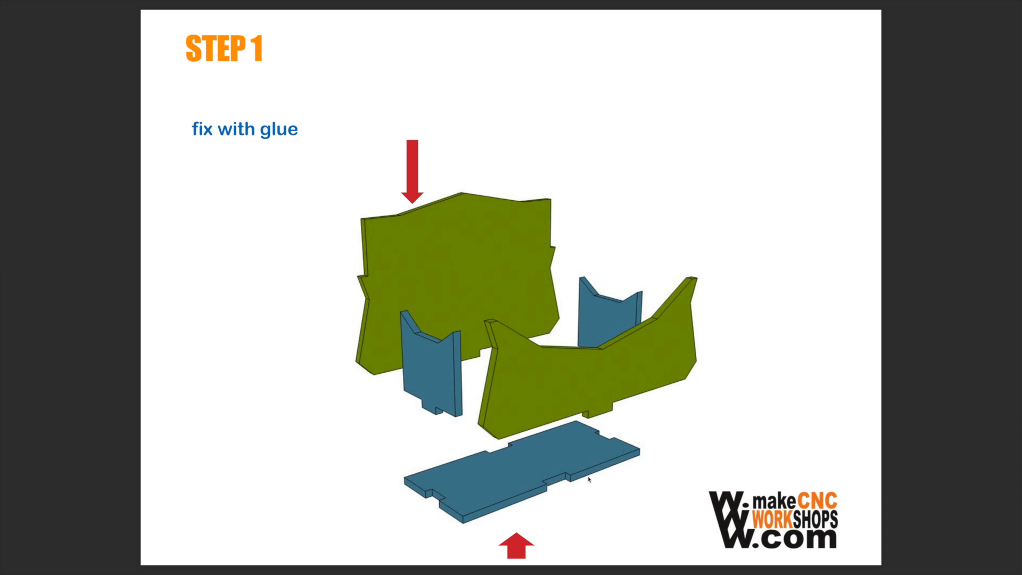
{"action": "key", "text": "super+Tab"}
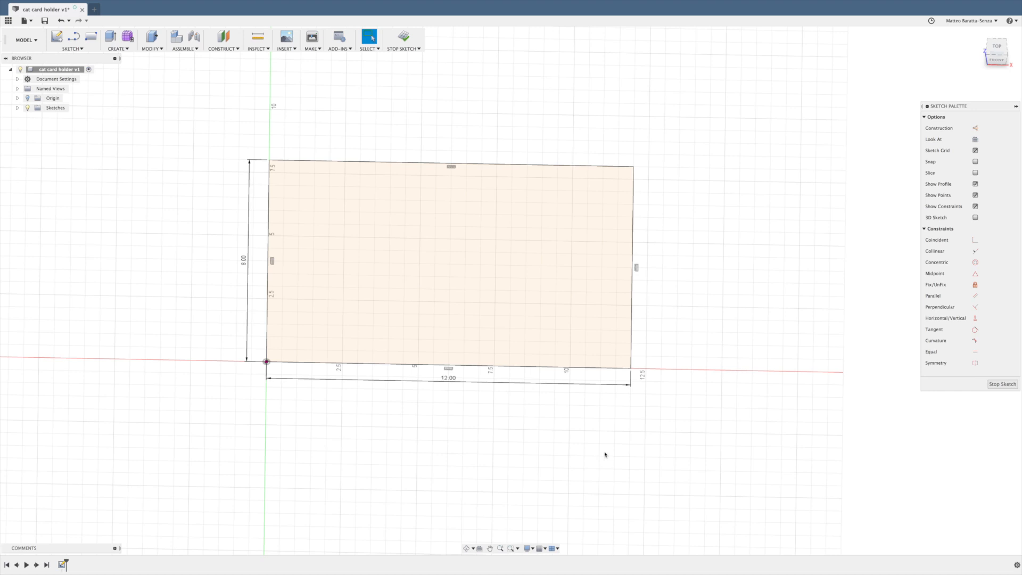
- Extrude the rectangle profile by -0.124 in as a new body to form the material sheet
{"action": "mouse_move", "coordinate": [607, 449]}
{"action": "middle_mouse_down", "text": "shift"}
{"action": "mouse_move", "coordinate": [607, 418]}
{"action": "mouse_move", "coordinate": [607, 436]}
{"action": "middle_mouse_up", "text": "shift"}
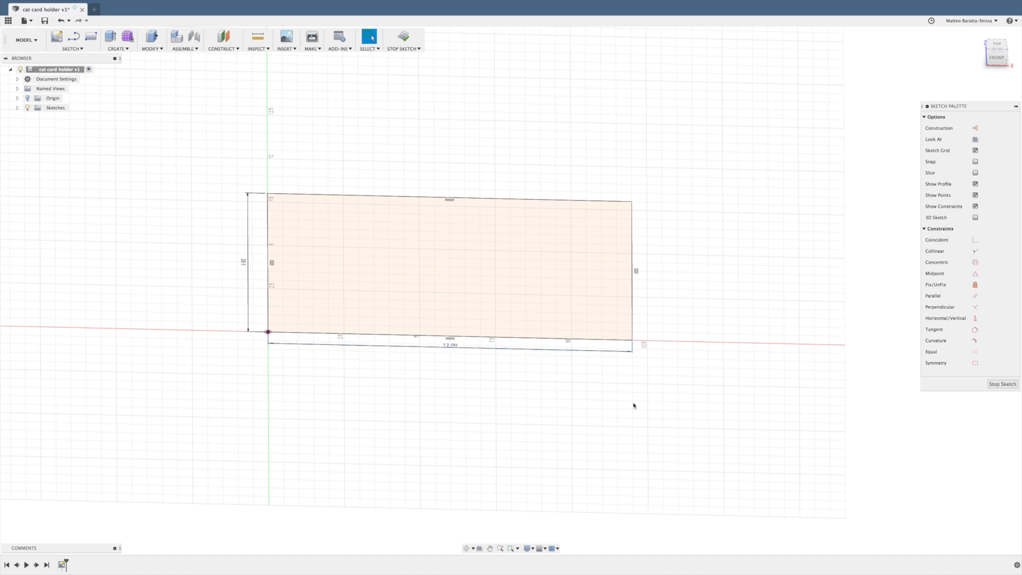
{"action": "scroll", "coordinate": [633, 405], "scroll_direction": "down", "scroll_amount": 2}
{"action": "middle_click_drag", "start_coordinate": [673, 394], "coordinate": [674, 410]}
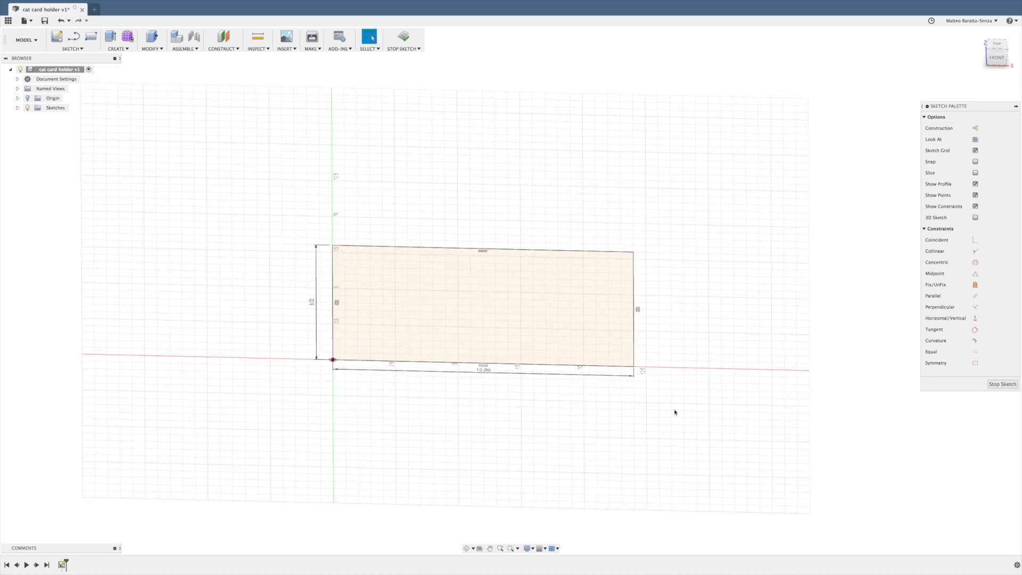
{"action": "left_click", "coordinate": [611, 349]}
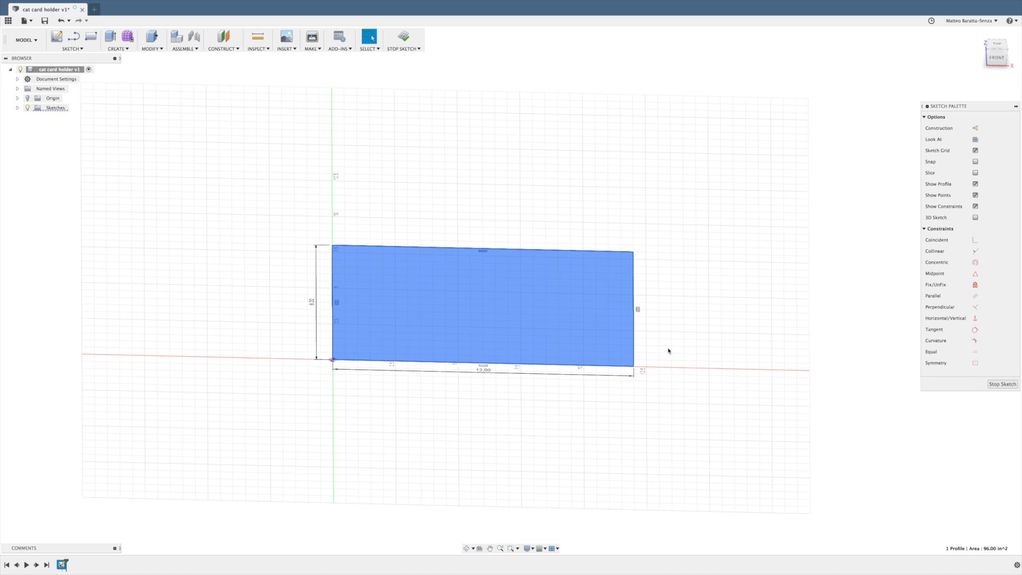
{"action": "key", "text": "e"}
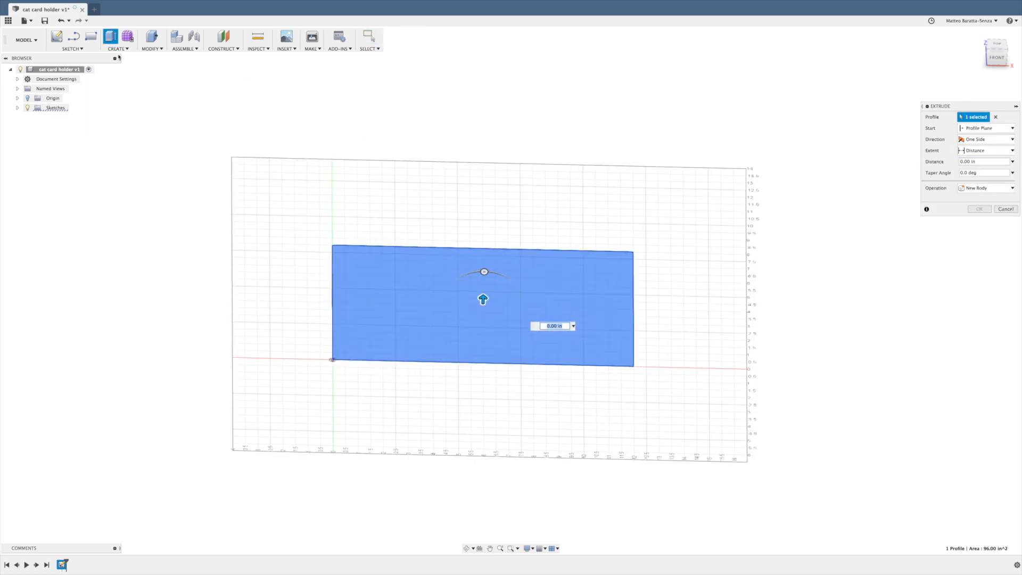
{"action": "left_click", "coordinate": [117, 48]}
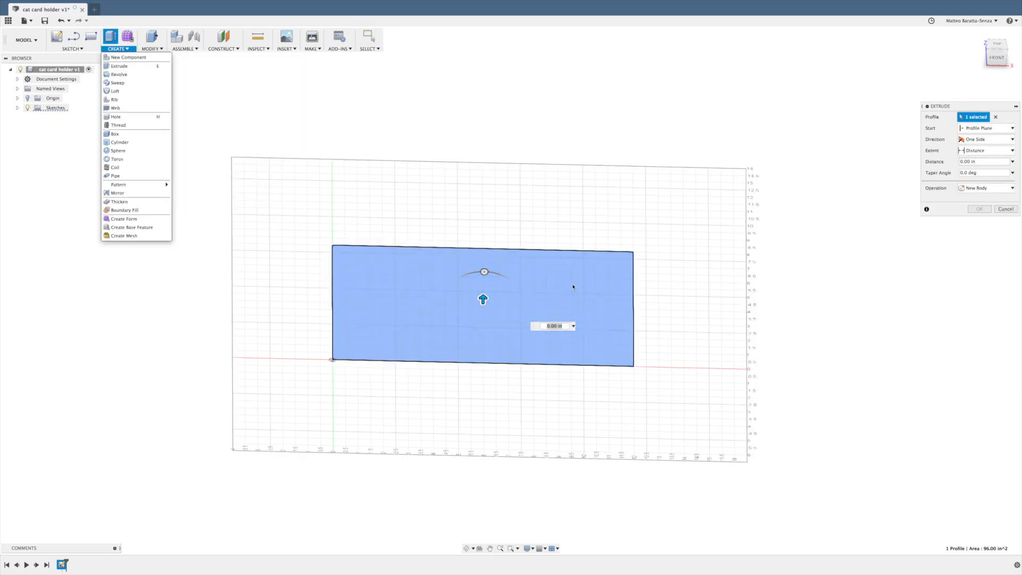
{"action": "left_click", "coordinate": [564, 326]}
{"action": "double_click", "coordinate": [564, 325]}
{"action": "triple_click", "coordinate": [563, 326]}
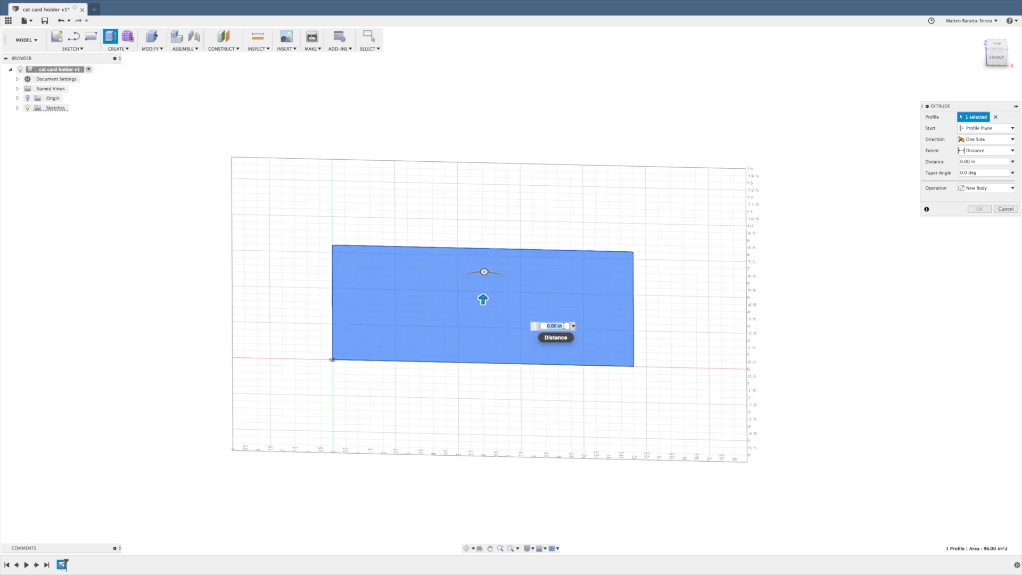
{"action": "type", "text": "-.124"}
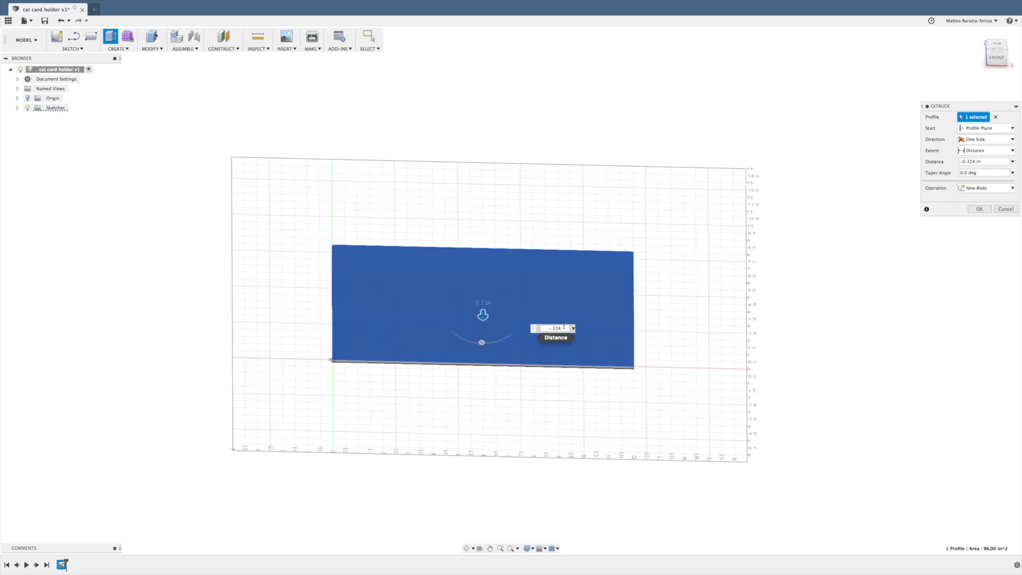
{"action": "mouse_move", "coordinate": [616, 404]}
{"action": "middle_mouse_down", "text": "shift"}
{"action": "mouse_move", "coordinate": [616, 378]}
{"action": "mouse_move", "coordinate": [616, 390]}
{"action": "middle_mouse_up", "text": "shift"}
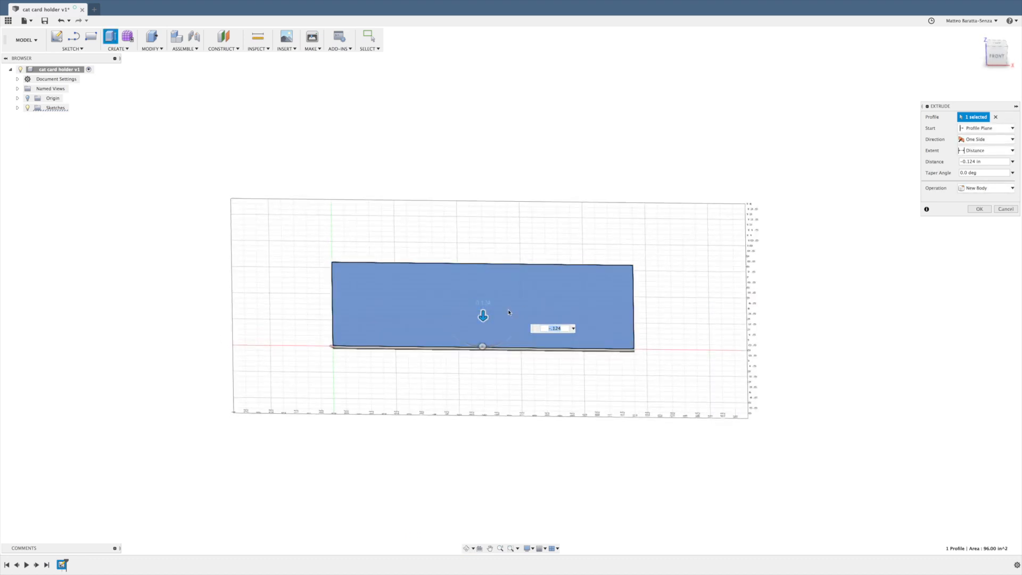
{"action": "key", "text": "Return"}
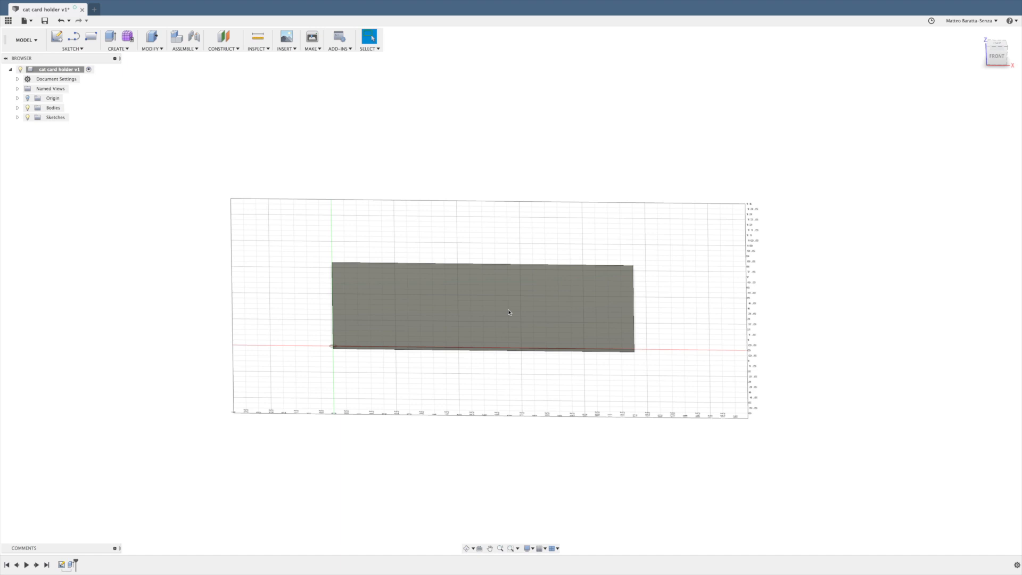
- Insert the DXF file "Cat Project with dogbones.dxf" onto the top face of the material sheet
{"action": "mouse_move", "coordinate": [509, 365]}
{"action": "middle_mouse_down", "text": "shift"}
{"action": "mouse_move", "coordinate": [568, 359]}
{"action": "mouse_move", "coordinate": [471, 360]}
{"action": "mouse_move", "coordinate": [495, 364]}
{"action": "middle_mouse_up", "text": "shift"}
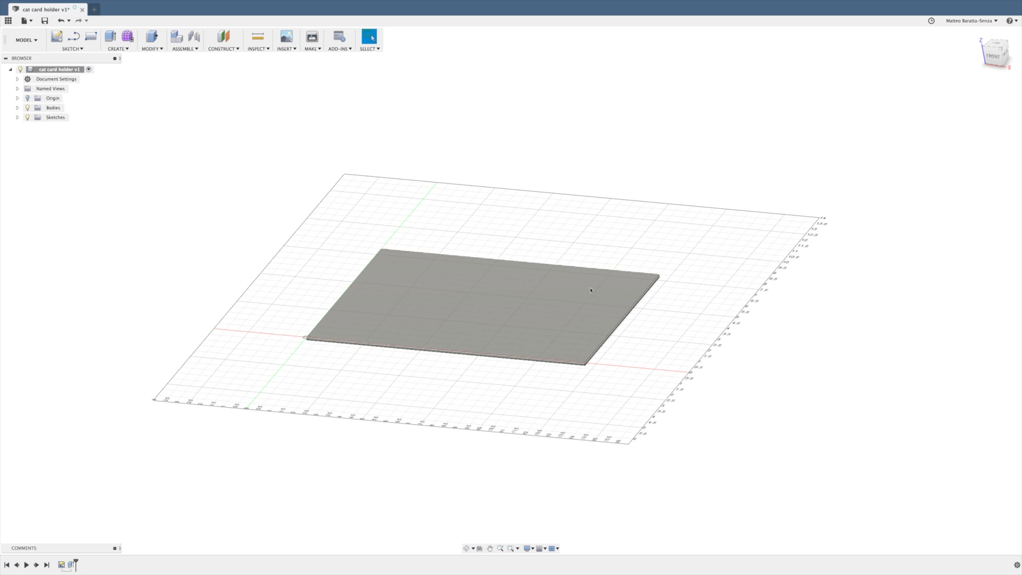
{"action": "left_click", "coordinate": [979, 34]}
{"action": "left_click", "coordinate": [998, 50]}
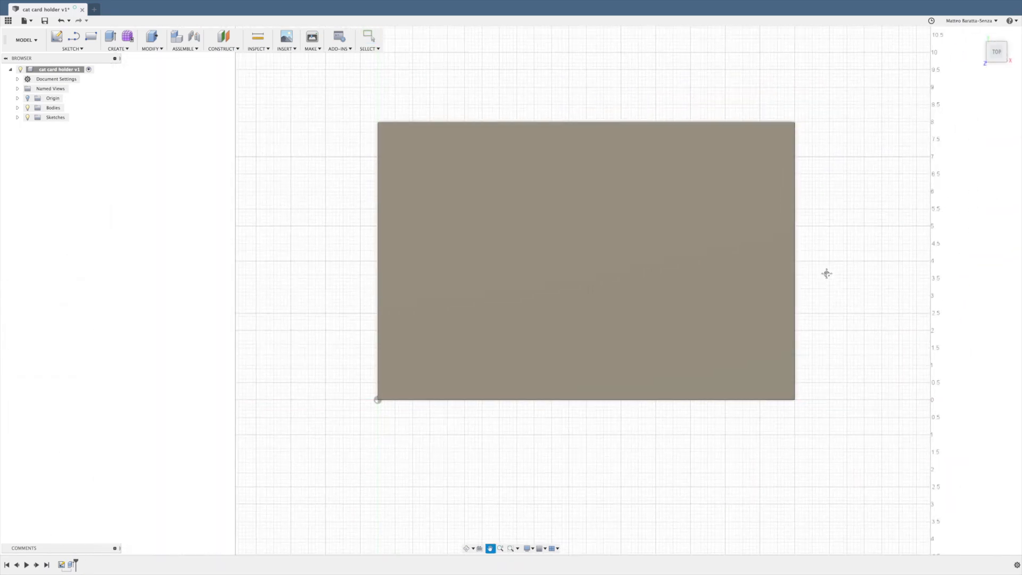
{"action": "middle_click_drag", "start_coordinate": [826, 273], "coordinate": [787, 307]}
{"action": "left_click", "coordinate": [639, 271]}
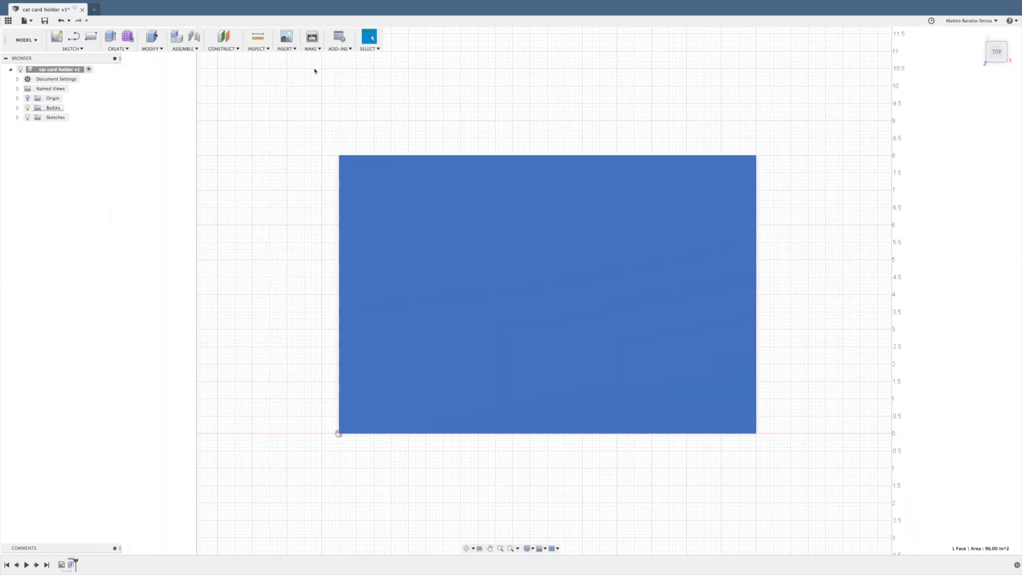
{"action": "left_click", "coordinate": [286, 48]}
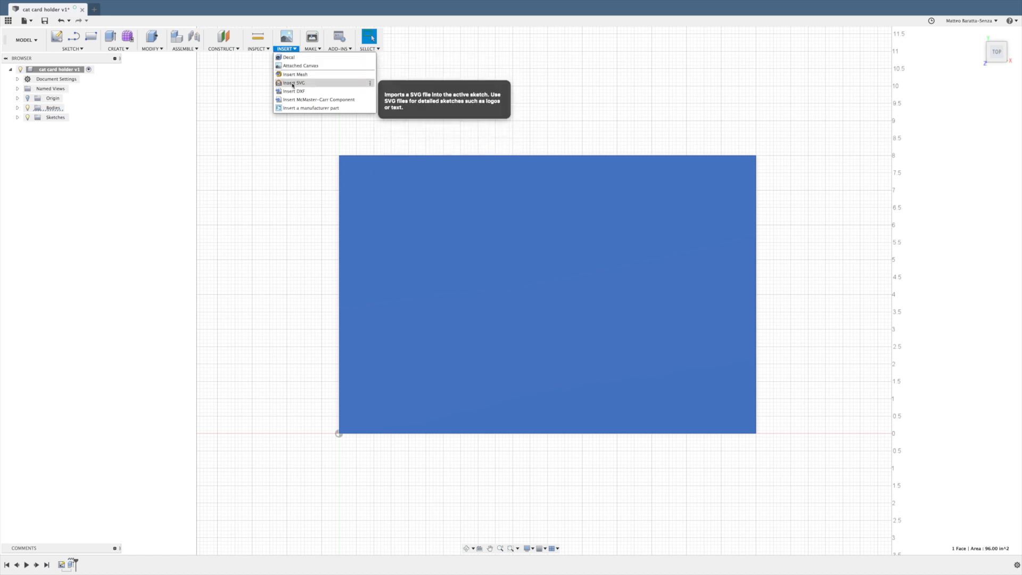
{"action": "left_click", "coordinate": [292, 91]}
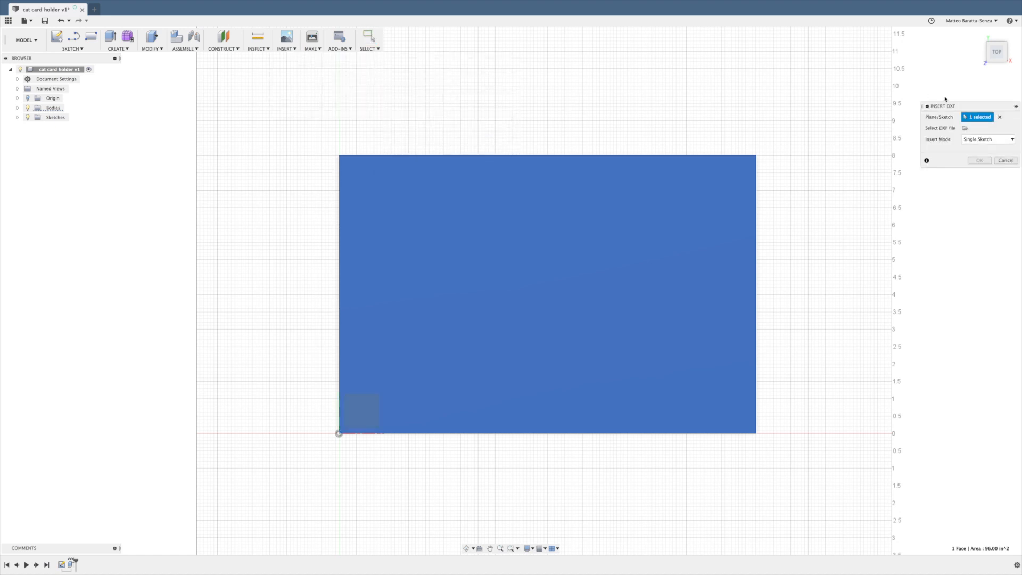
{"action": "left_click", "coordinate": [966, 129]}
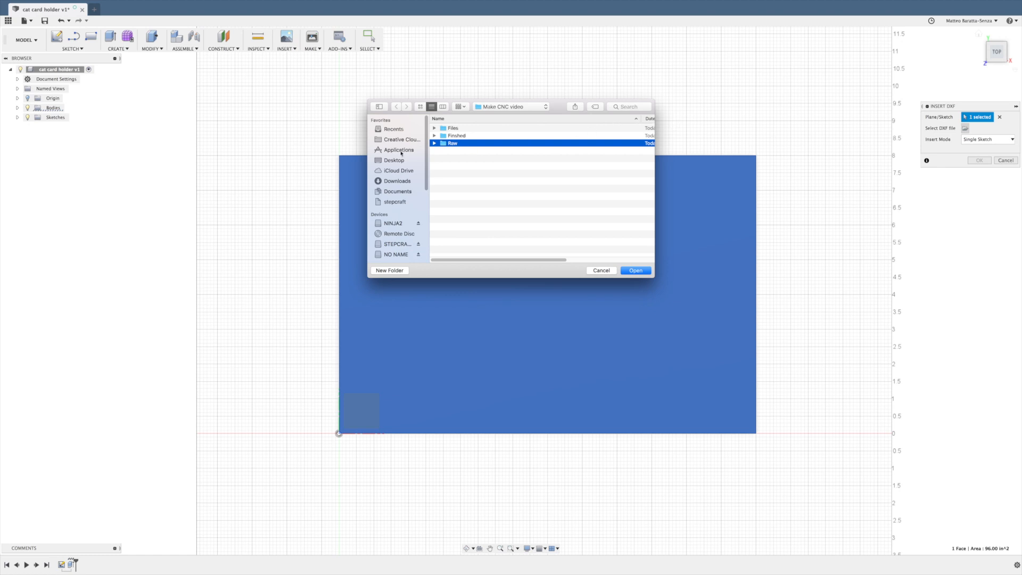
{"action": "left_click", "coordinate": [435, 128]}
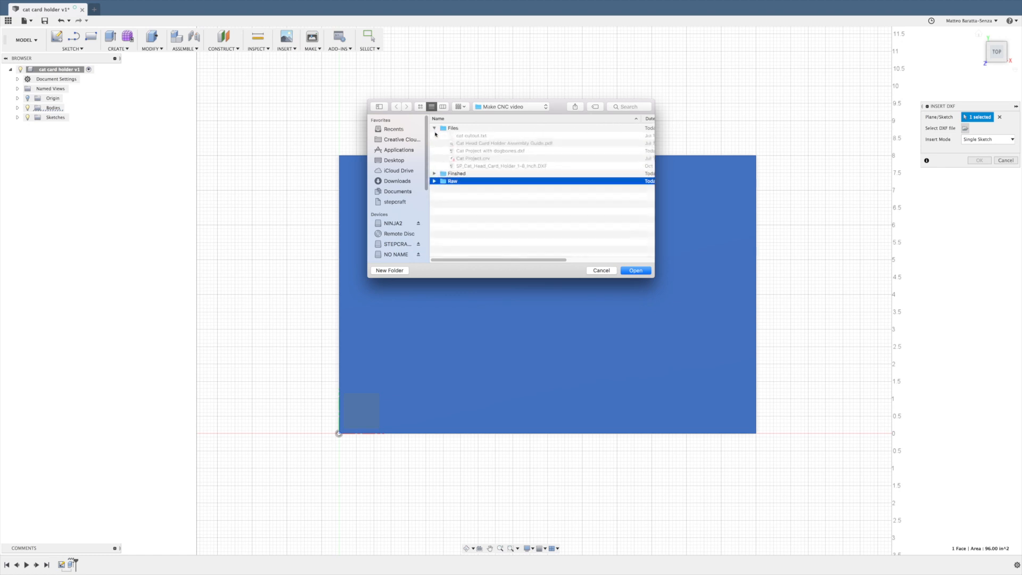
{"action": "left_click", "coordinate": [469, 152]}
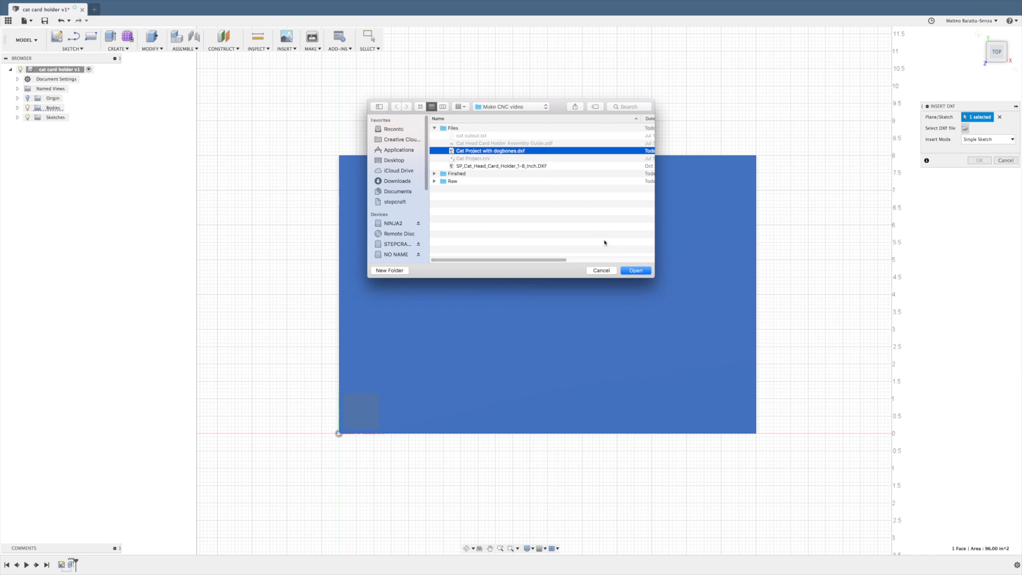
{"action": "left_click", "coordinate": [637, 270]}
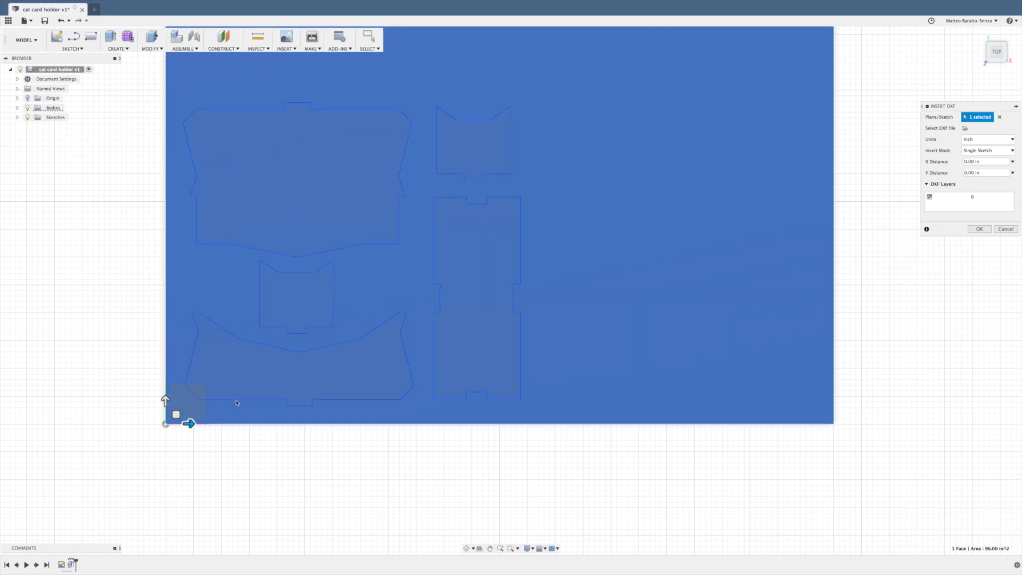
- Move the imported part outlines to an X distance of 0.01 in and a Y distance of 1.001 in on the sheet
{"action": "left_click_drag", "start_coordinate": [177, 414], "coordinate": [180, 361]}
{"action": "scroll", "coordinate": [183, 381], "scroll_direction": "down", "scroll_amount": 2}
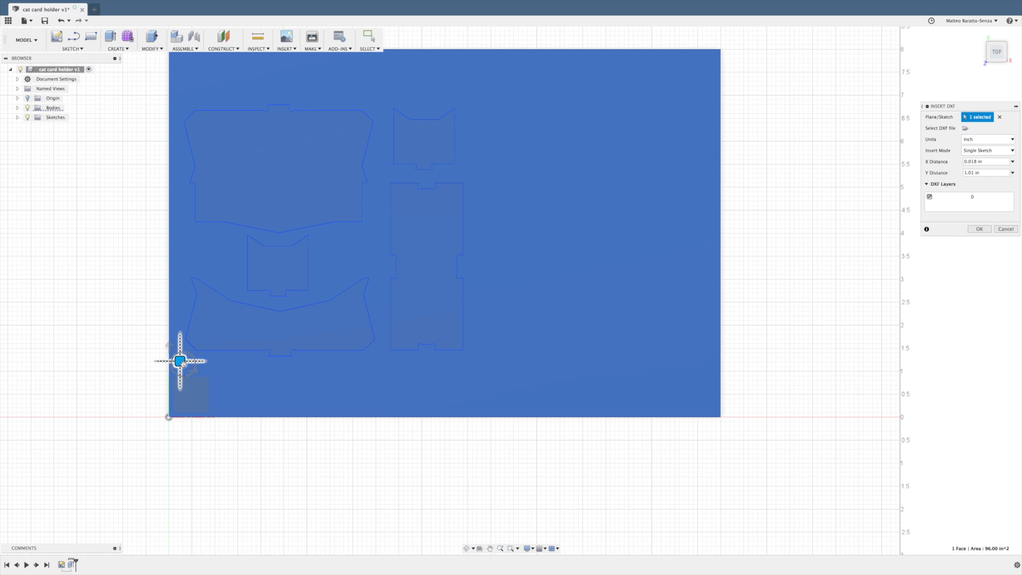
{"action": "left_click_drag", "start_coordinate": [180, 361], "coordinate": [179, 361]}
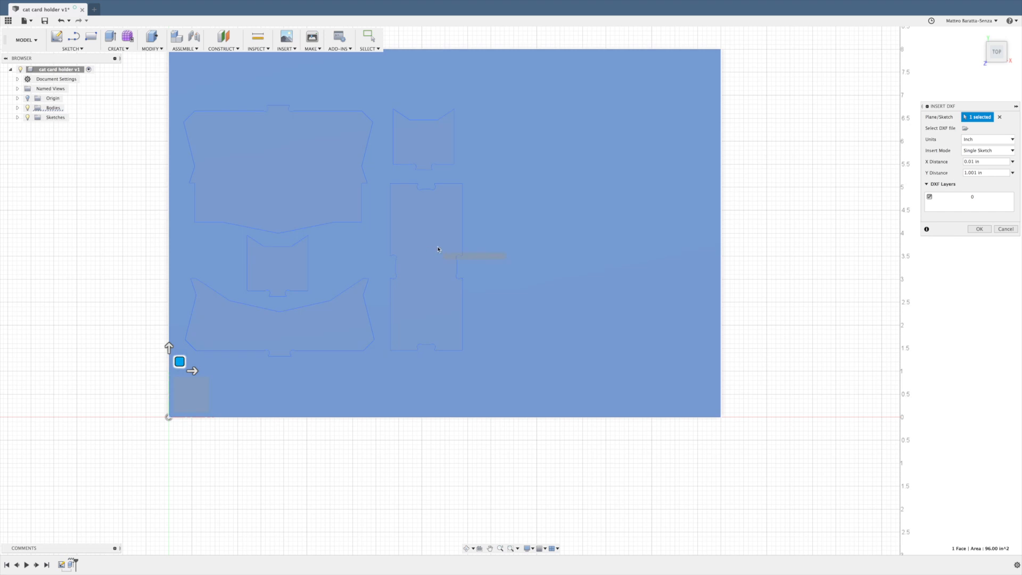
- Compare the layout with the parts list in the instruction slides, return to Fusion 360 and accept the DXF insertion
{"action": "key", "text": "super+Tab"}
{"action": "key", "text": "super+Tab"}
{"action": "key", "text": "super+Tab"}
{"action": "key", "text": "super+Tab"}
{"action": "key", "text": "super+Tab"}
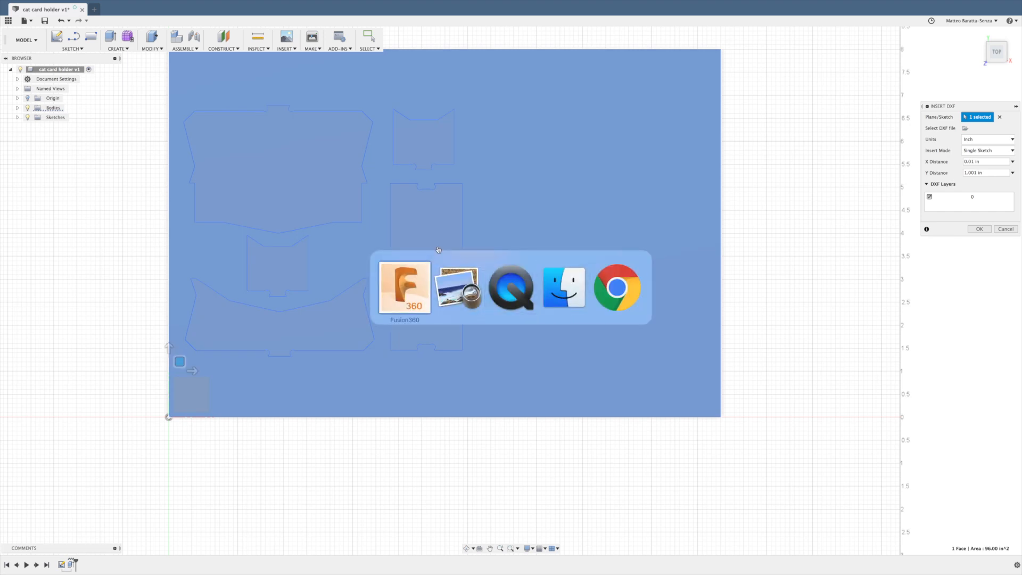
{"action": "key", "text": "super+Tab"}
{"action": "scroll", "coordinate": [441, 252], "scroll_direction": "up", "scroll_amount": 1}
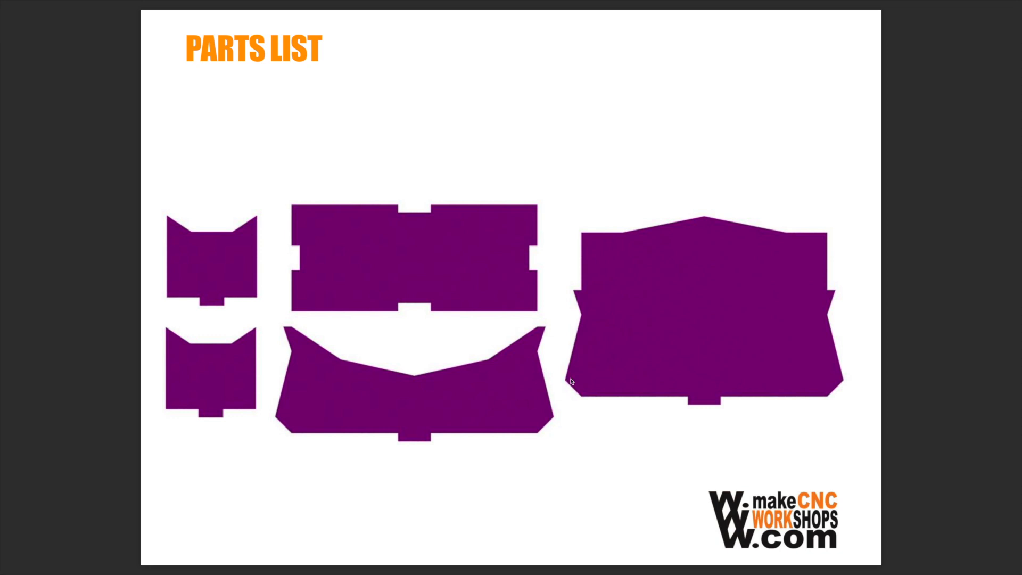
{"action": "key", "text": "super+Tab"}
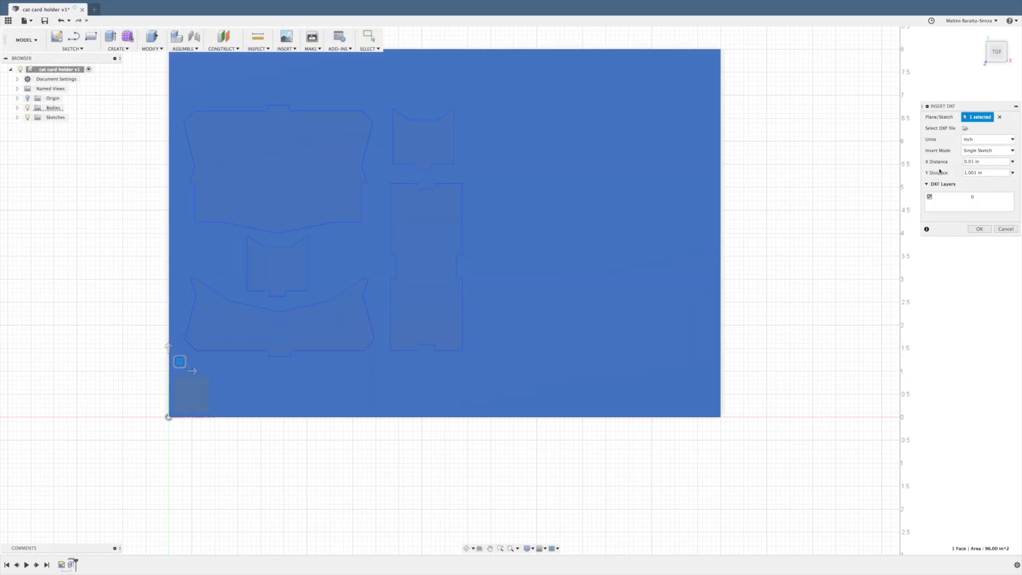
{"action": "left_click", "coordinate": [979, 229]}
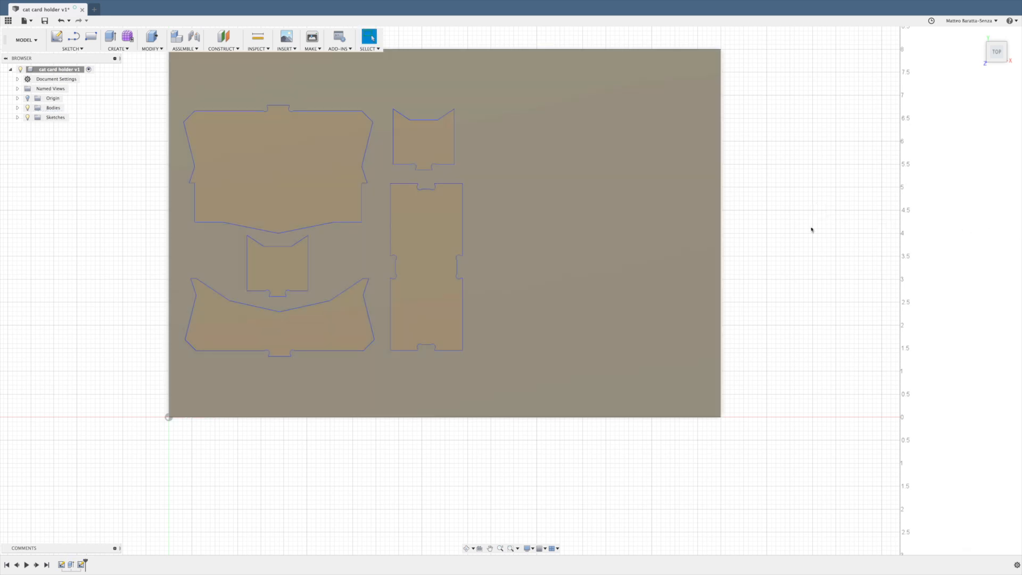
- Examine the dogbone corners in the notches of the rectangular slotted part and their fit with the neighbouring parts
{"action": "mouse_move", "coordinate": [798, 270]}
{"action": "middle_mouse_down", "text": "shift"}
{"action": "mouse_move", "coordinate": [796, 208]}
{"action": "mouse_move", "coordinate": [799, 251]}
{"action": "middle_mouse_up", "text": "shift"}
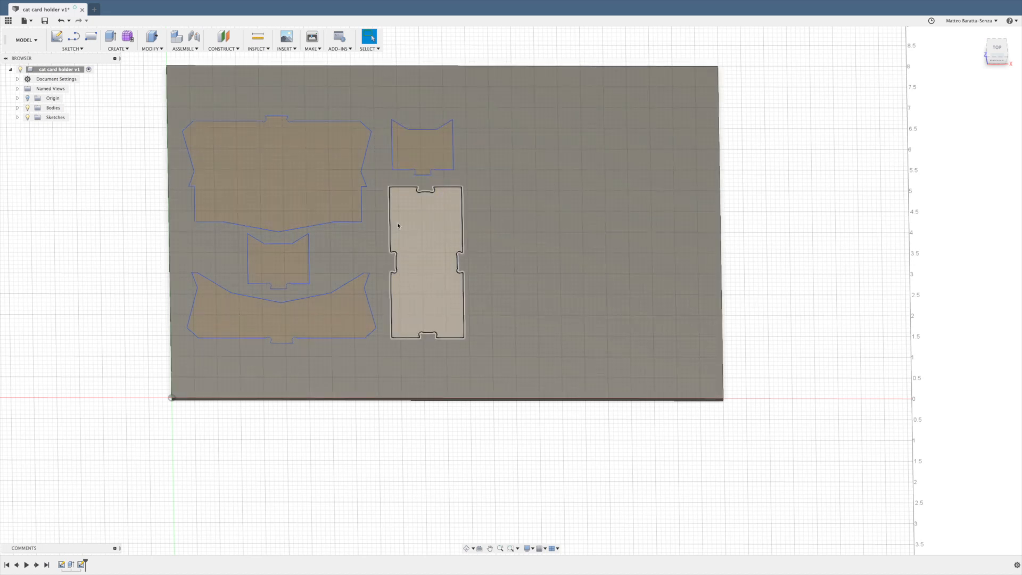
{"action": "scroll", "coordinate": [398, 251], "scroll_direction": "up", "scroll_amount": 6}
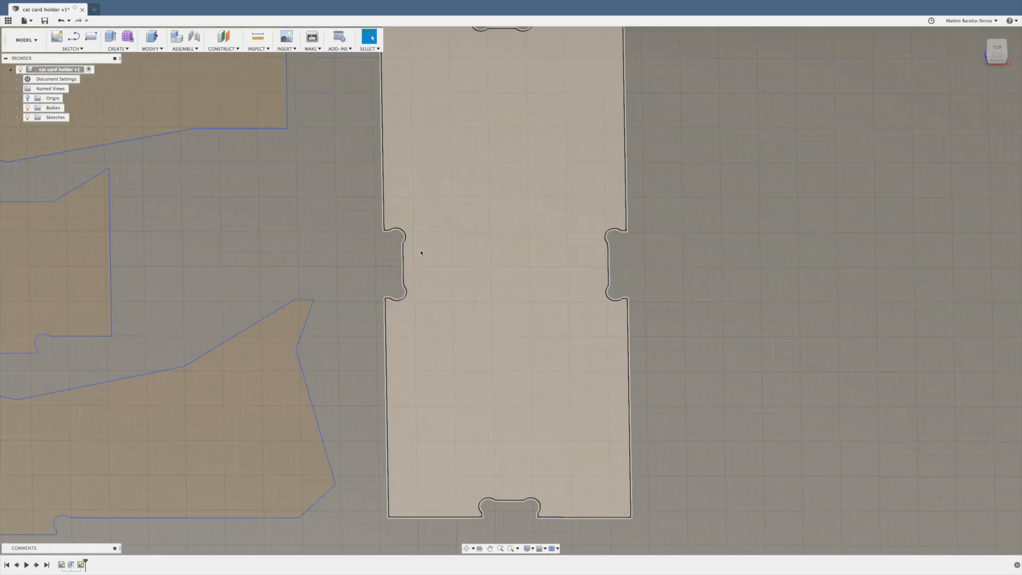
{"action": "middle_click_drag", "start_coordinate": [420, 251], "coordinate": [425, 261]}
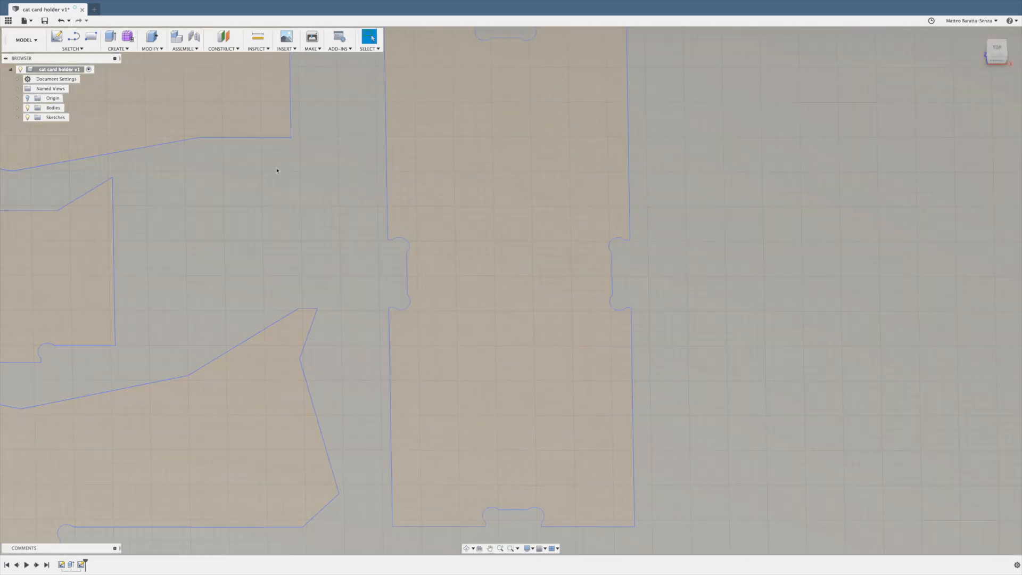
{"action": "left_click", "coordinate": [72, 49]}
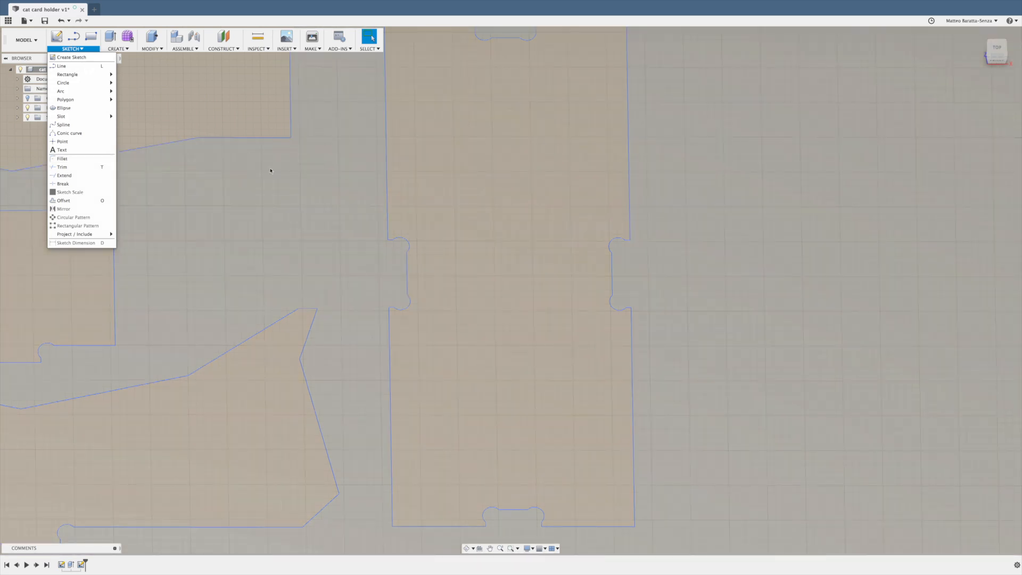
{"action": "left_click", "coordinate": [279, 171]}
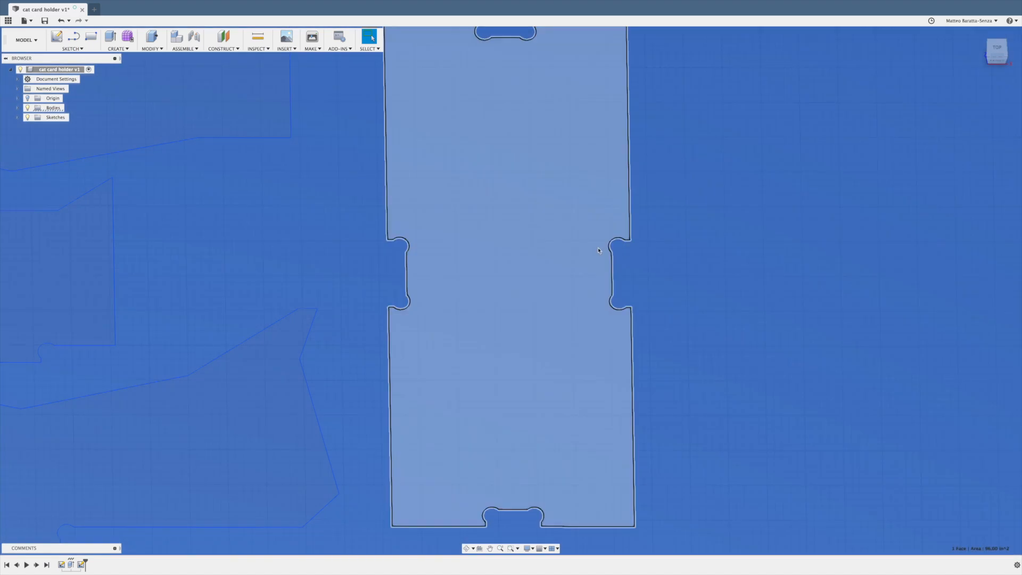
{"action": "left_click", "coordinate": [598, 249]}
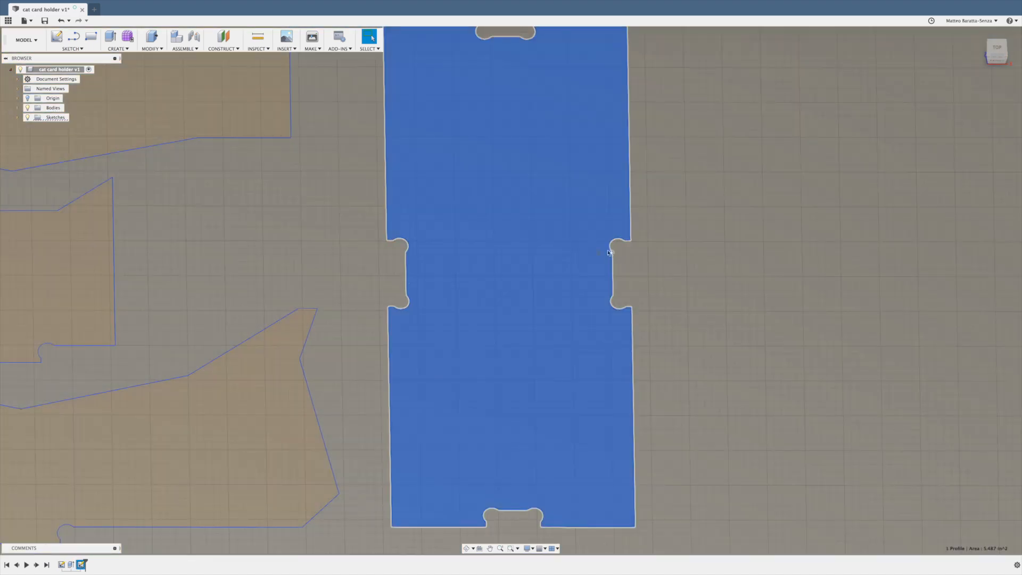
{"action": "scroll", "coordinate": [471, 251], "scroll_direction": "down", "scroll_amount": 2}
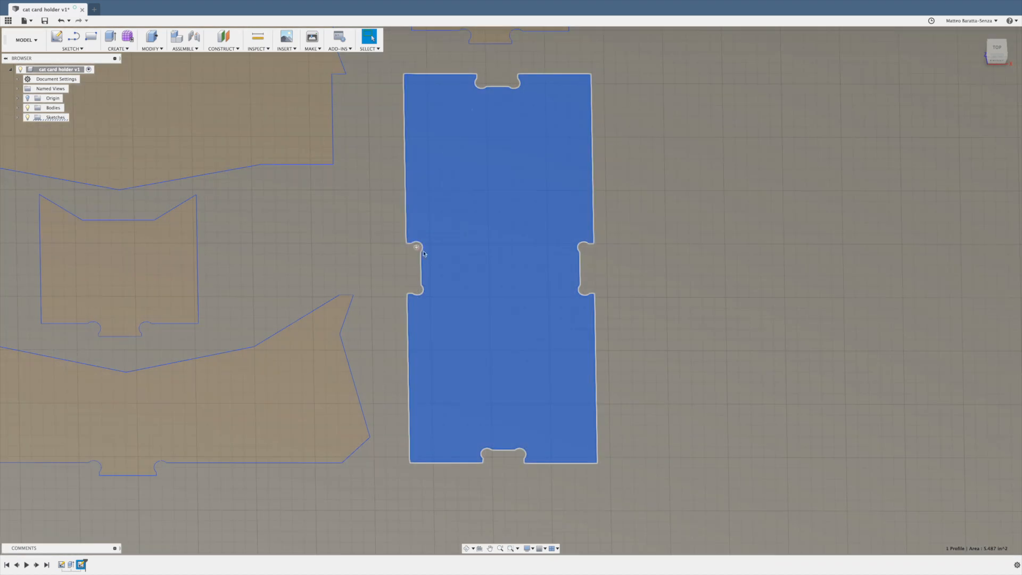
{"action": "scroll", "coordinate": [423, 270], "scroll_direction": "down", "scroll_amount": 4}
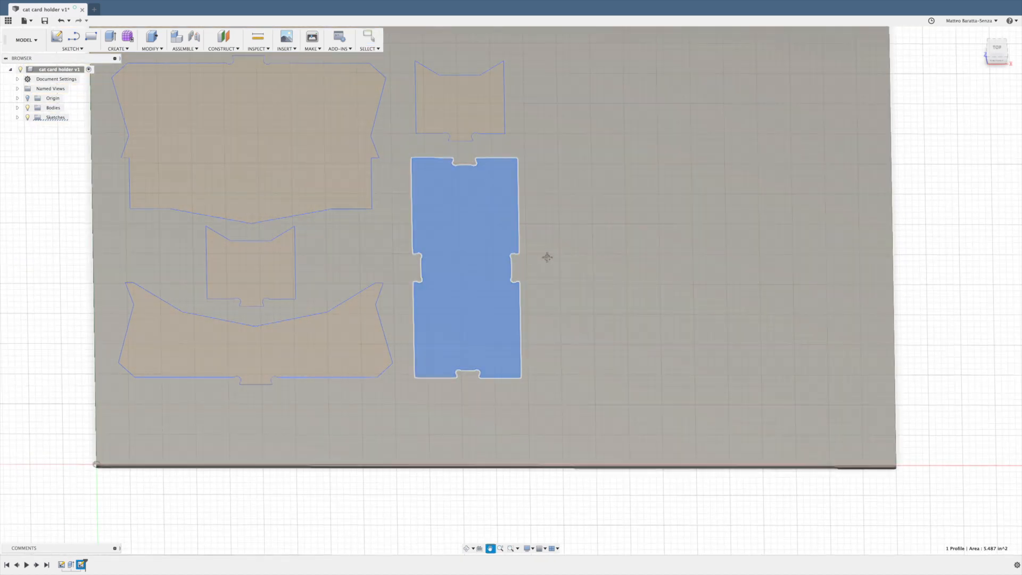
{"action": "mouse_move", "coordinate": [548, 257]}
{"action": "left_mouse_down"}
{"action": "mouse_move", "coordinate": [564, 286]}
{"action": "mouse_move", "coordinate": [593, 294]}
{"action": "left_mouse_up"}
{"action": "key", "text": "Escape"}
{"action": "scroll", "coordinate": [646, 286], "scroll_direction": "up", "scroll_amount": 3}
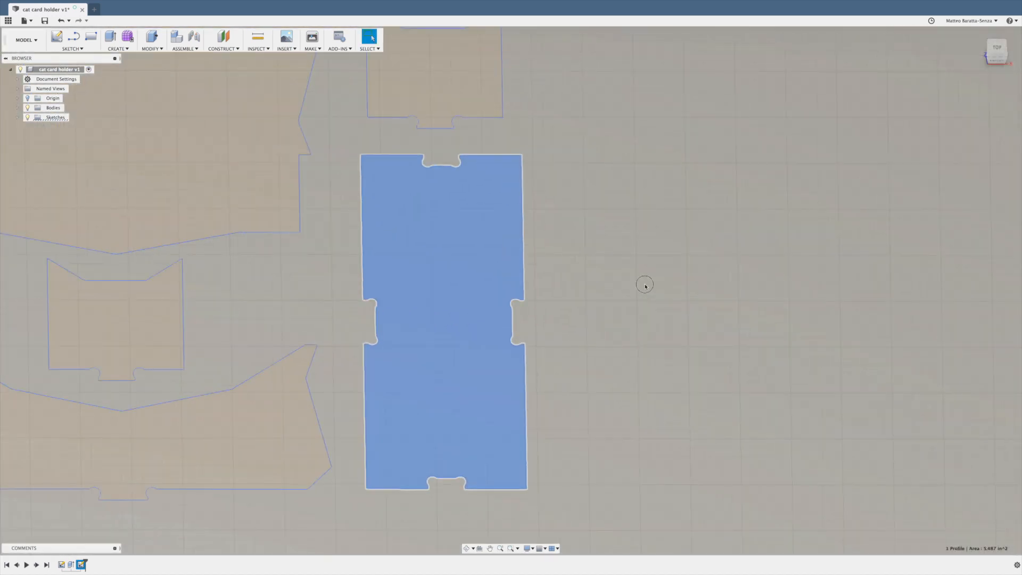
{"action": "left_click", "coordinate": [646, 286]}
{"action": "scroll", "coordinate": [646, 287], "scroll_direction": "down", "scroll_amount": 4}
{"action": "left_click", "coordinate": [962, 267]}
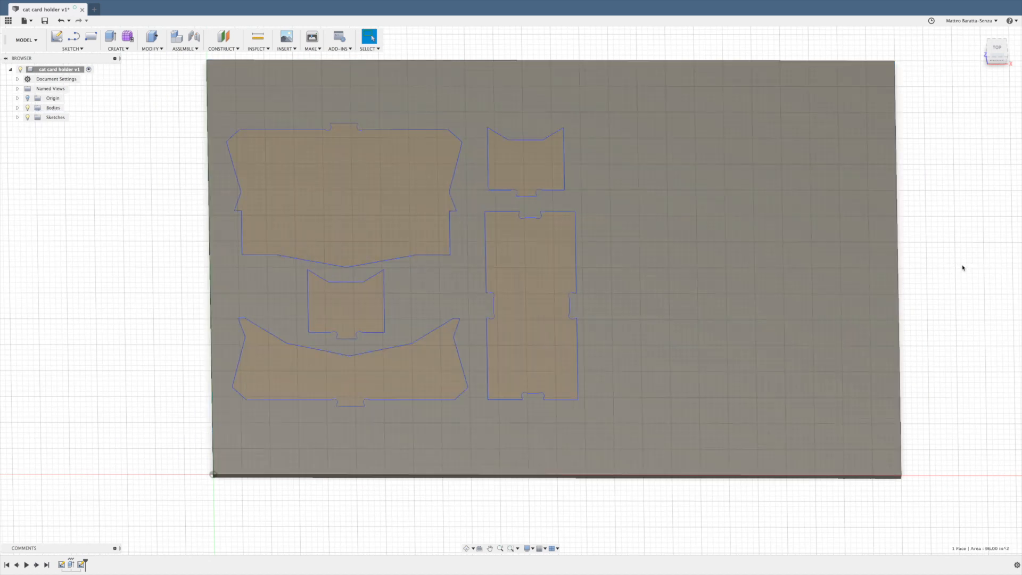
{"action": "middle_click_drag", "start_coordinate": [765, 273], "coordinate": [748, 279]}
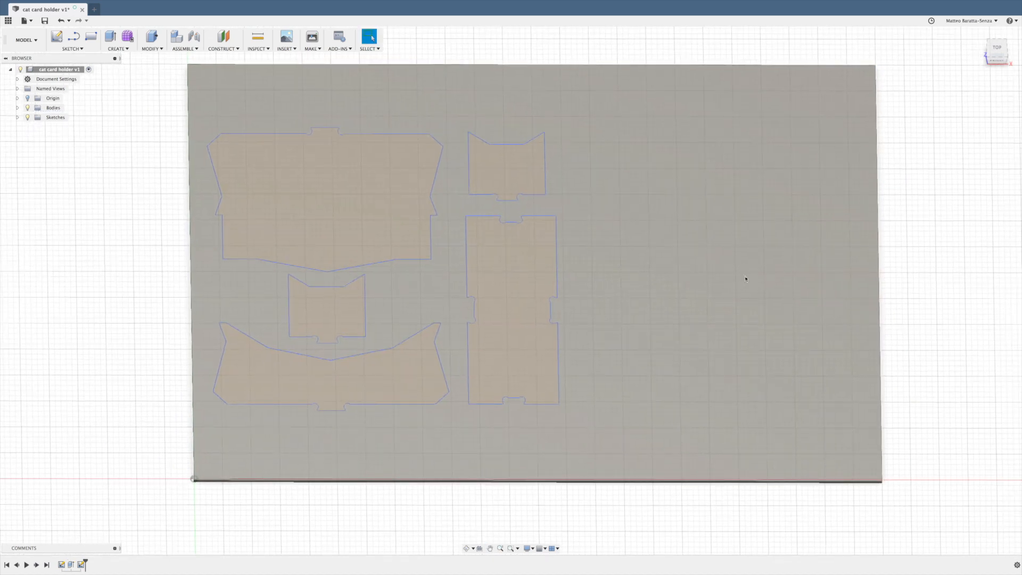
{"action": "scroll", "coordinate": [619, 263], "scroll_direction": "up", "scroll_amount": 1}
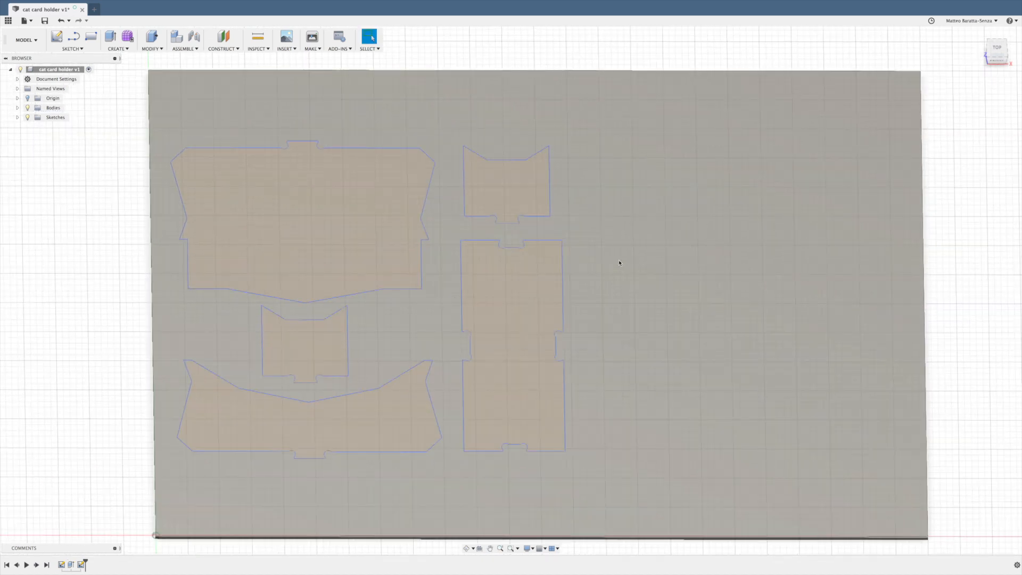
{"action": "scroll", "coordinate": [619, 262], "scroll_direction": "up", "scroll_amount": 1}
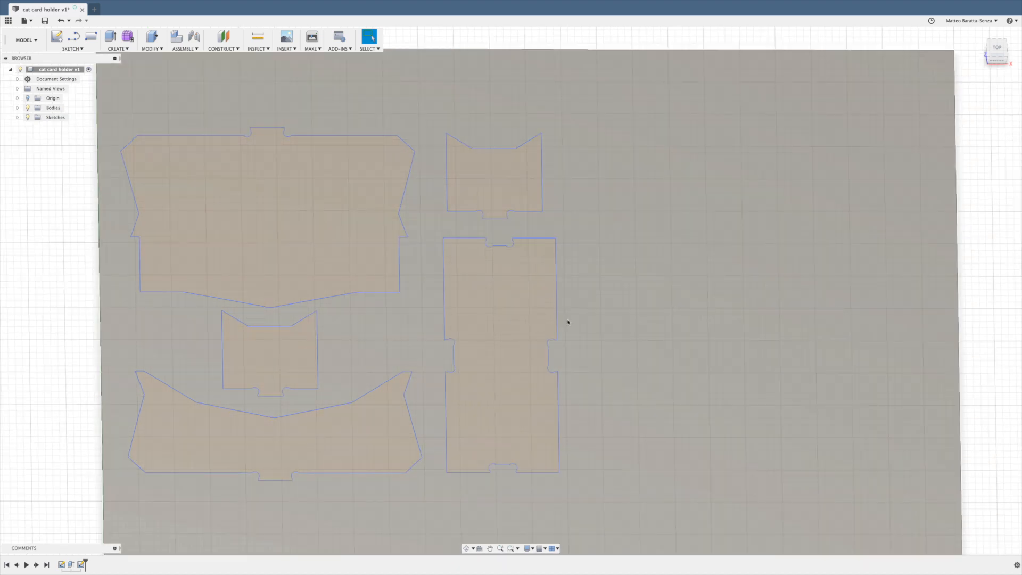
{"action": "middle_click_drag", "start_coordinate": [568, 322], "coordinate": [578, 295]}
{"action": "scroll", "coordinate": [575, 294], "scroll_direction": "down", "scroll_amount": 2}
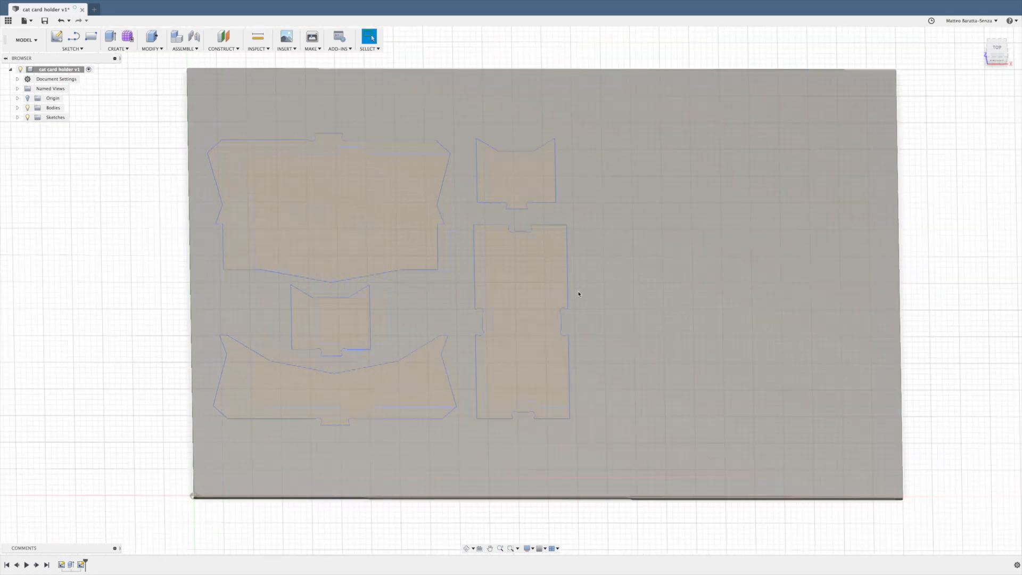
{"action": "scroll", "coordinate": [598, 301], "scroll_direction": "up", "scroll_amount": 1}
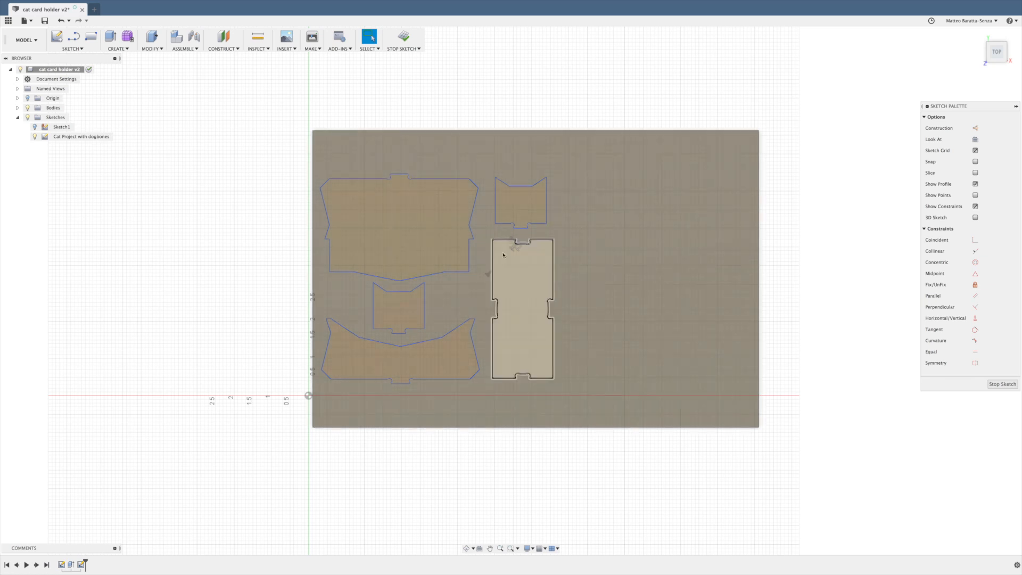
- Measure both segments of the side edge in the upper notch of the rectangular slotted part
{"action": "scroll", "coordinate": [515, 243], "scroll_direction": "up", "scroll_amount": 5}
{"action": "scroll", "coordinate": [516, 243], "scroll_direction": "up", "scroll_amount": 8}
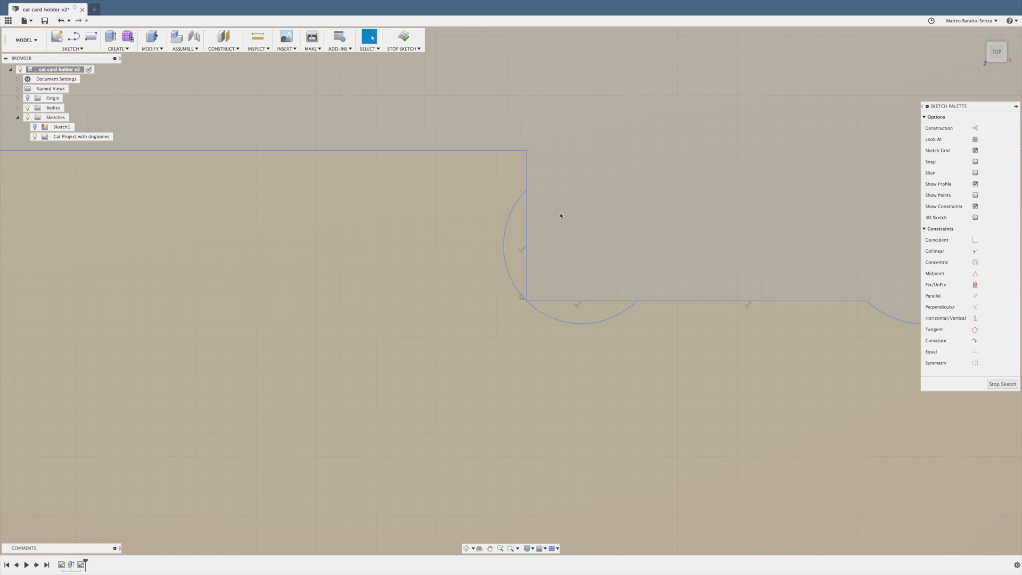
{"action": "key", "text": "i"}
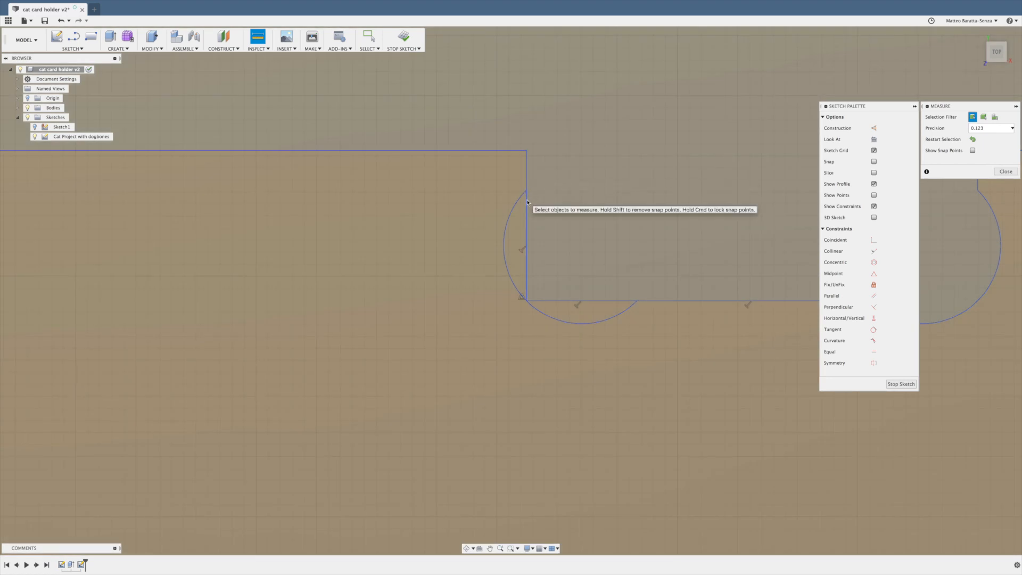
{"action": "left_click", "coordinate": [528, 203]}
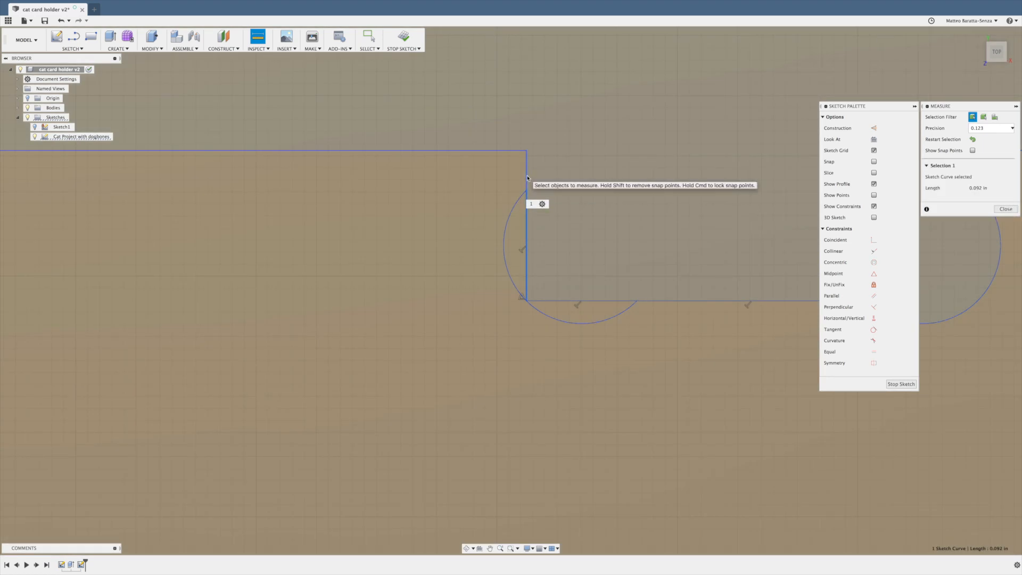
{"action": "left_click", "coordinate": [528, 179]}
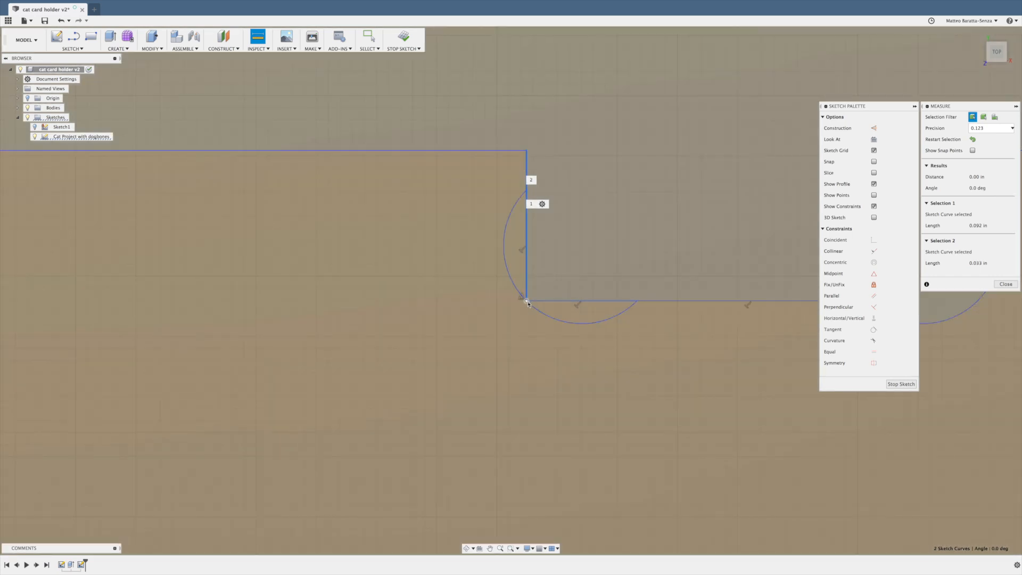
{"action": "scroll", "coordinate": [572, 326], "scroll_direction": "down", "scroll_amount": 3}
{"action": "scroll", "coordinate": [575, 329], "scroll_direction": "down", "scroll_amount": 3}
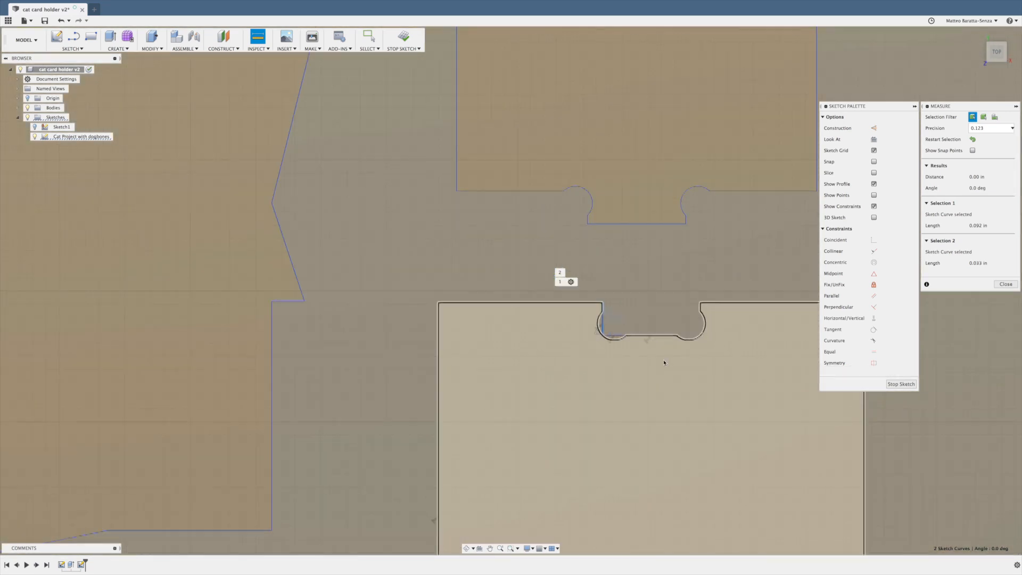
- Finish the measurement and stop editing the Cat Project with dogbones sketch
{"action": "scroll", "coordinate": [664, 363], "scroll_direction": "down", "scroll_amount": 5}
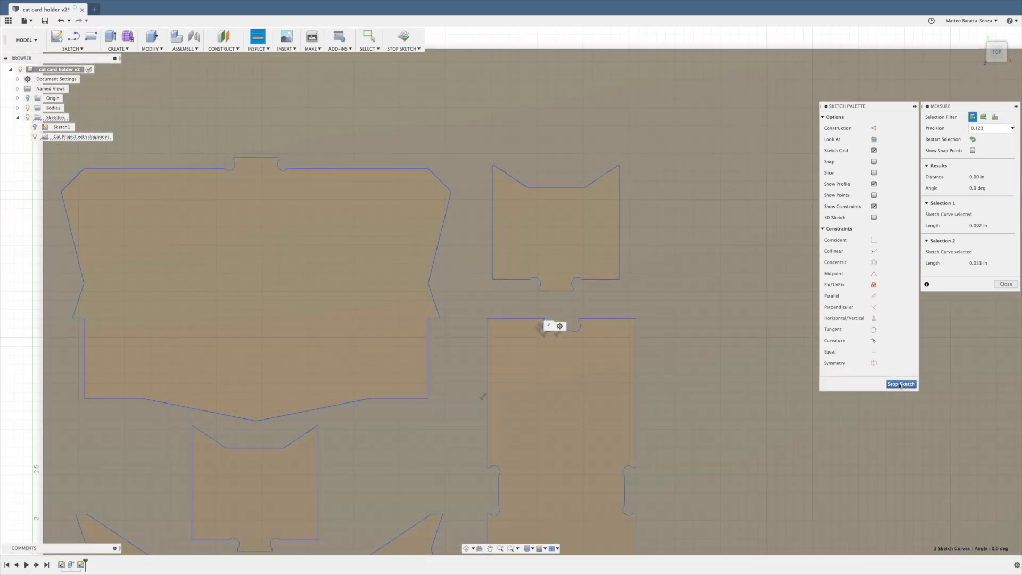
{"action": "left_click", "coordinate": [901, 384]}
{"action": "scroll", "coordinate": [816, 407], "scroll_direction": "down", "scroll_amount": 3}
{"action": "scroll", "coordinate": [816, 407], "scroll_direction": "down", "scroll_amount": 4}
{"action": "middle_click_drag", "start_coordinate": [817, 407], "coordinate": [667, 300]}
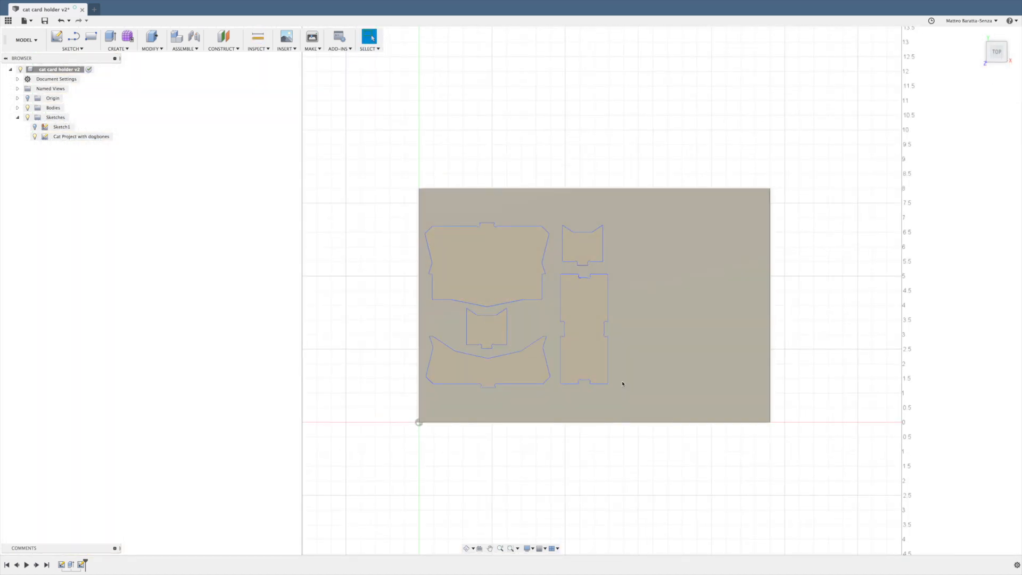
{"action": "left_click", "coordinate": [117, 48]}
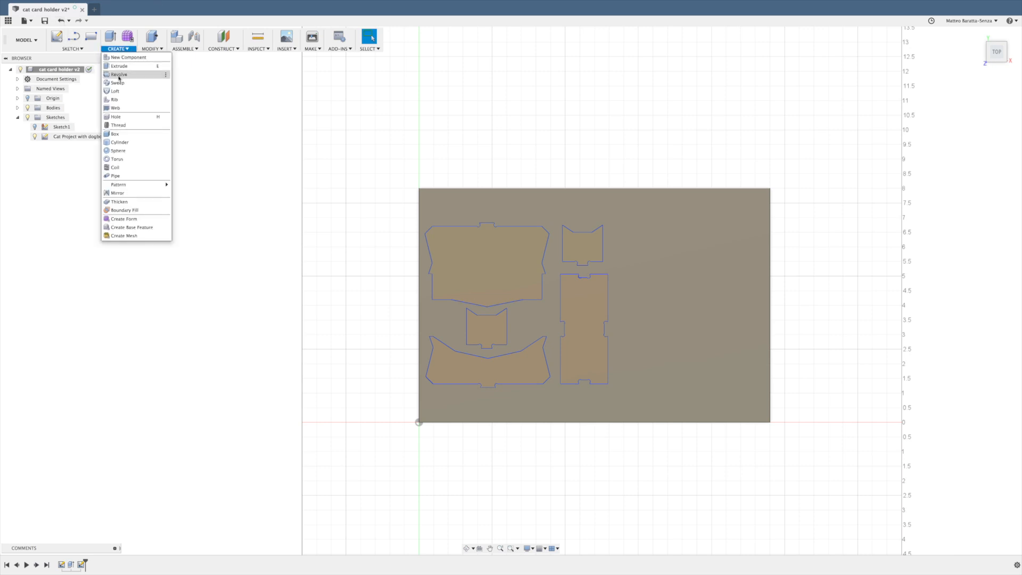
{"action": "left_click", "coordinate": [326, 84]}
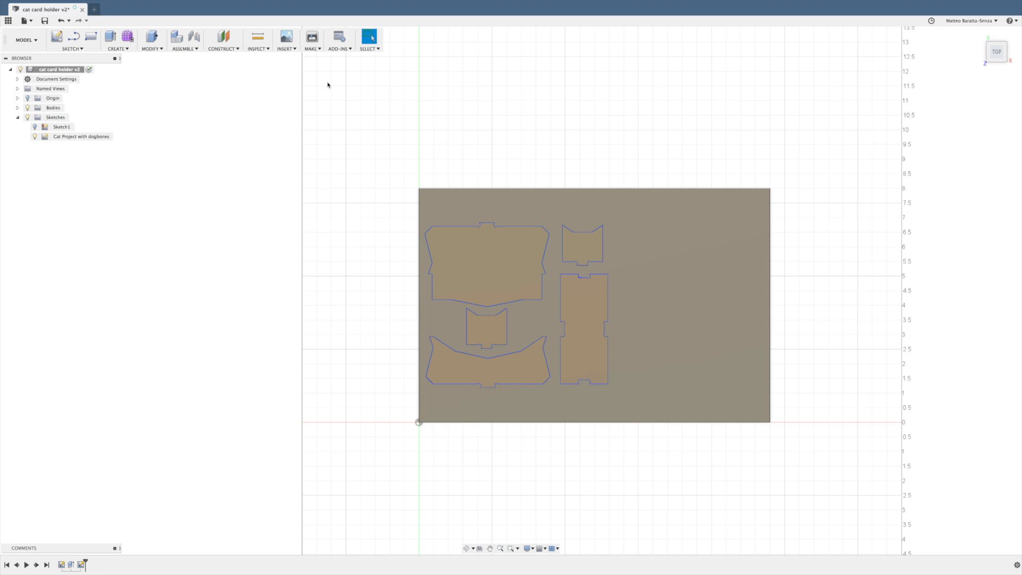
- Switch to the browser and review the original thickness, desired thickness and scale percent in the Stepcraft Project Scale Calculator
{"action": "key", "text": "super+Tab"}
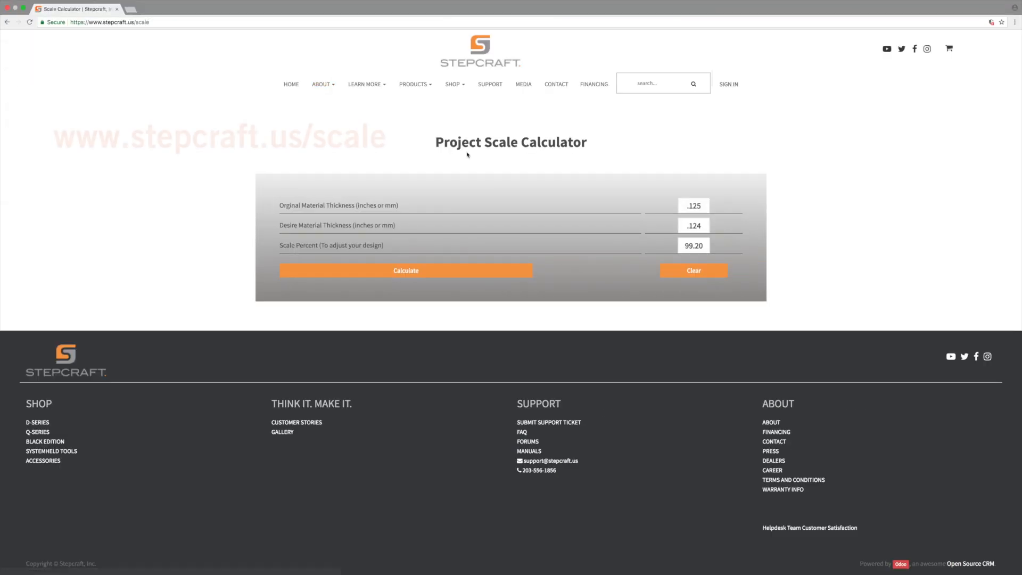
{"action": "double_click", "coordinate": [702, 205]}
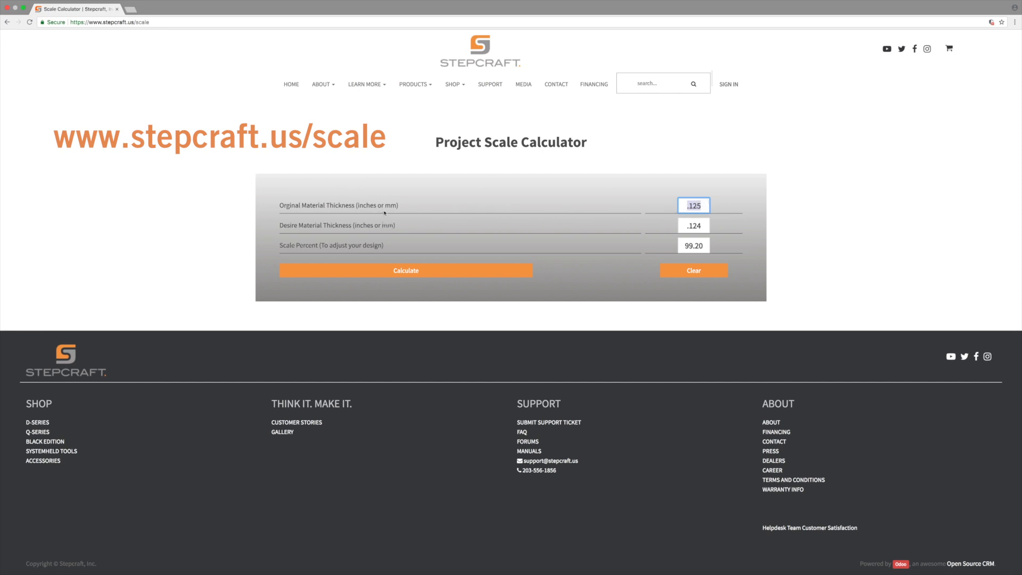
{"action": "double_click", "coordinate": [704, 226]}
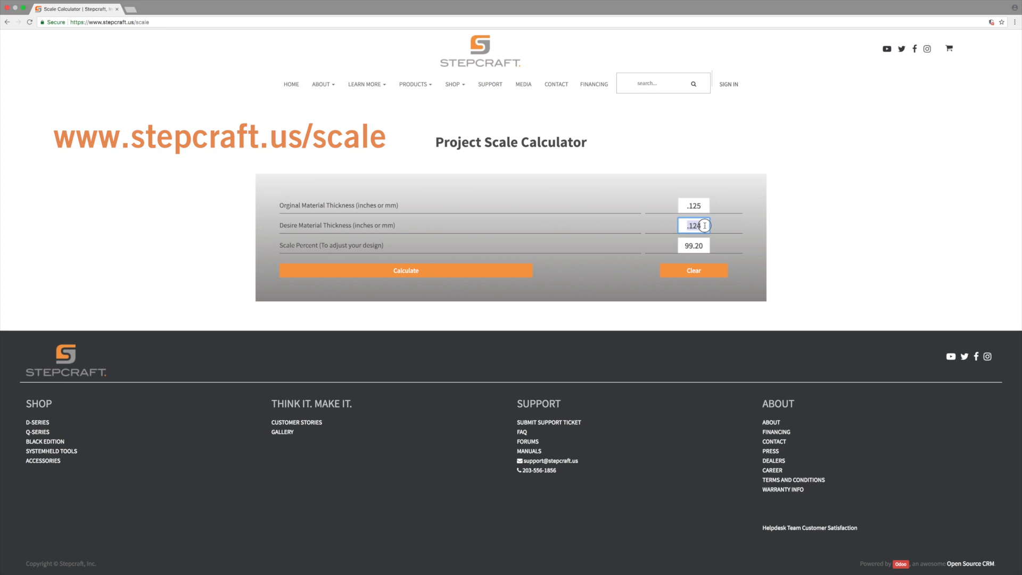
{"action": "left_click", "coordinate": [685, 246]}
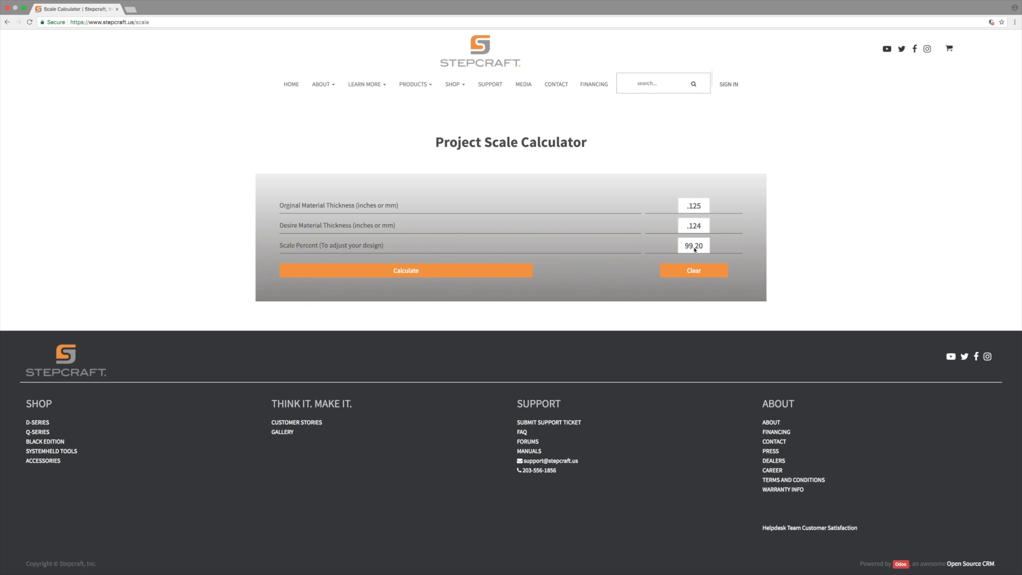
- Return to Fusion 360 and scale the Cat Project with dogbones sketch uniformly by a factor of 0.992
{"action": "key", "text": "super+Tab"}
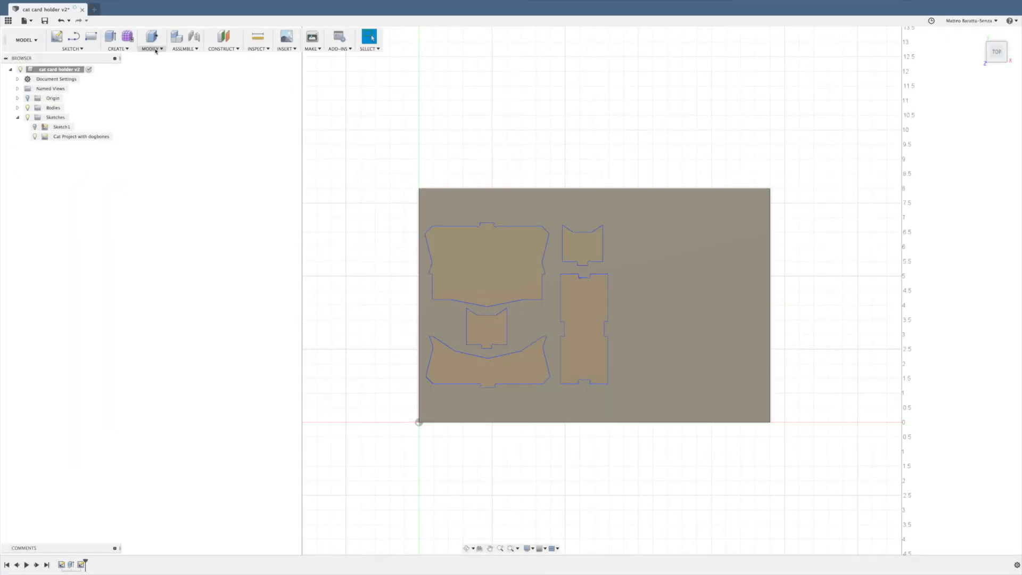
{"action": "left_click", "coordinate": [156, 48]}
{"action": "left_click", "coordinate": [155, 110]}
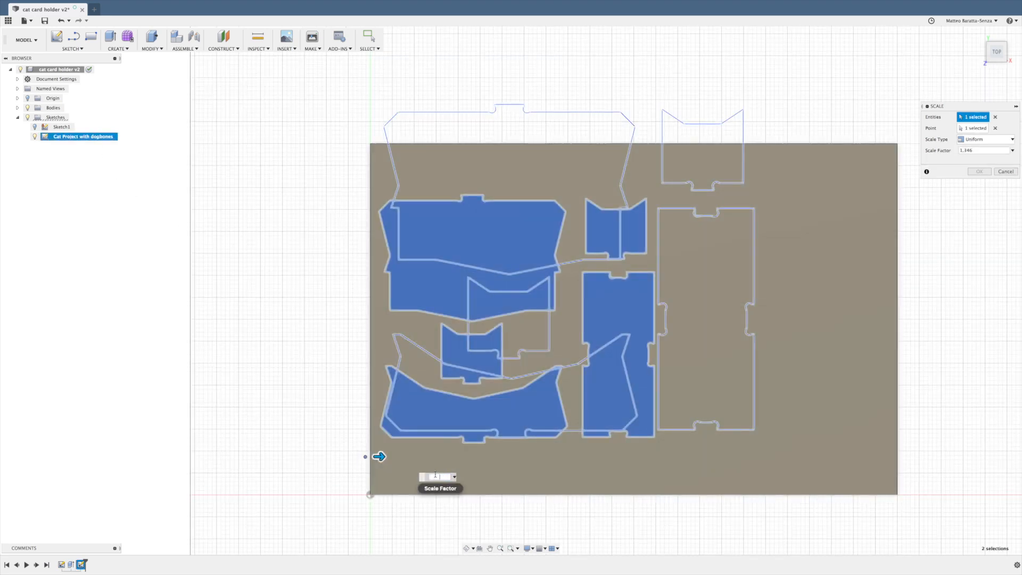
{"action": "type", "text": "0.992"}
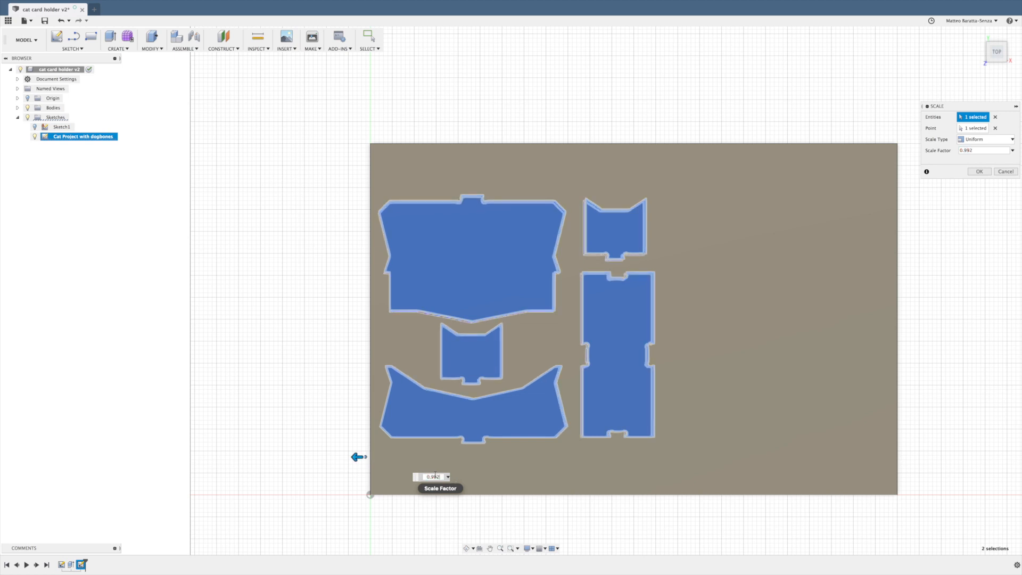
{"action": "key", "text": "Return"}
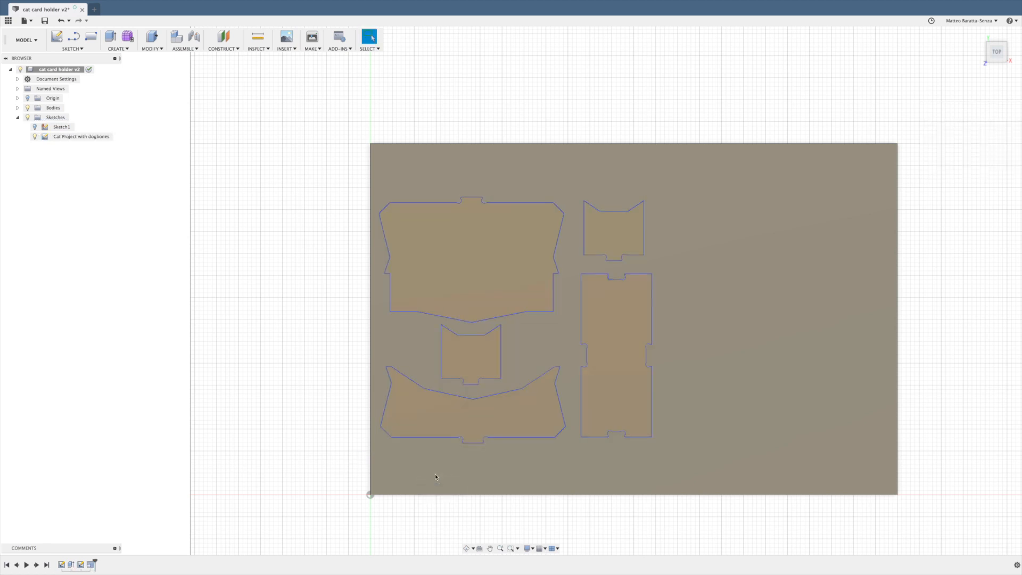
- Measure both side-edge segments of the upper notch again on the scaled rectangular slotted part
{"action": "scroll", "coordinate": [612, 282], "scroll_direction": "up", "scroll_amount": 10}
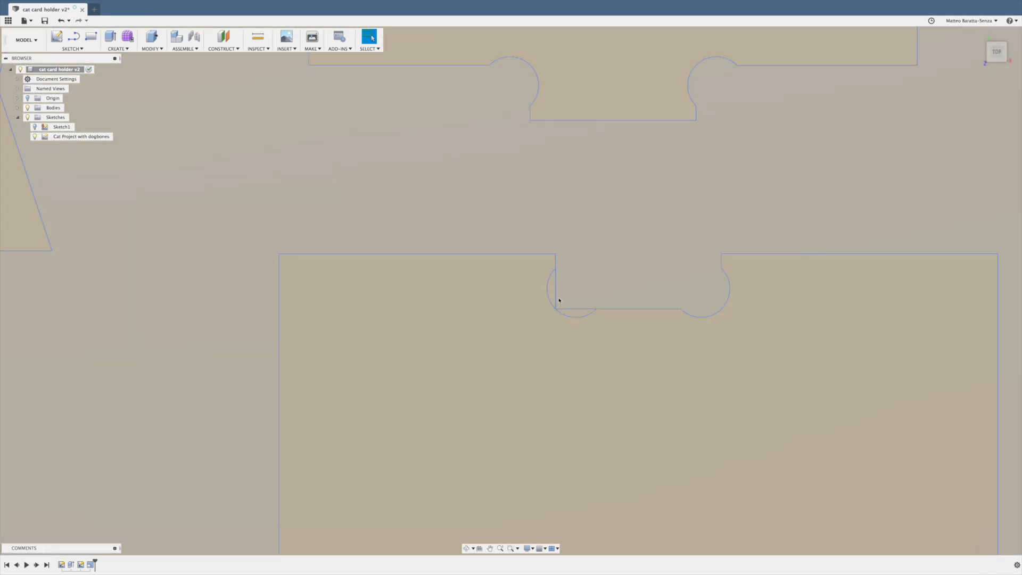
{"action": "key", "text": "i"}
{"action": "left_click", "coordinate": [556, 258]}
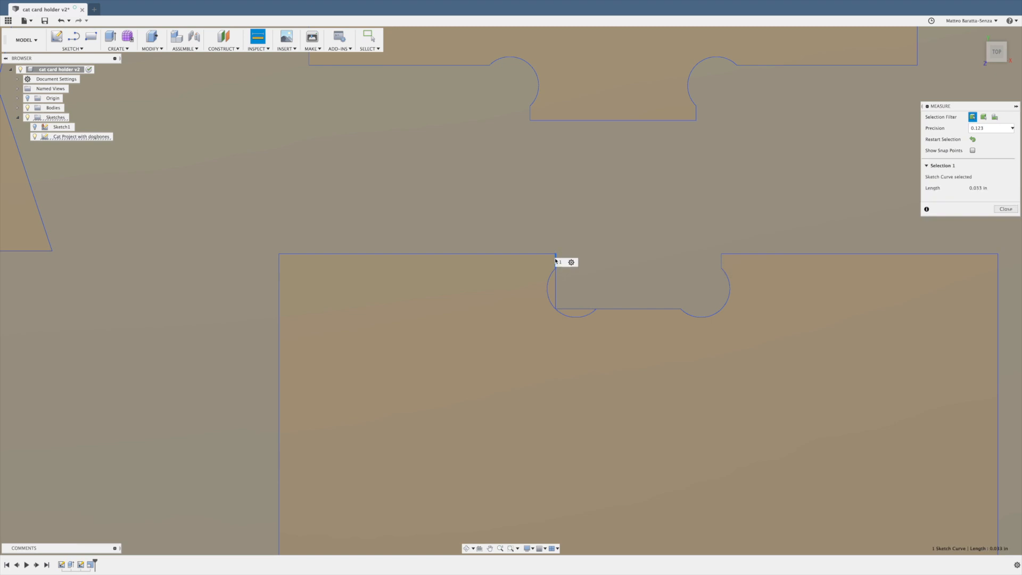
{"action": "left_click", "coordinate": [556, 281]}
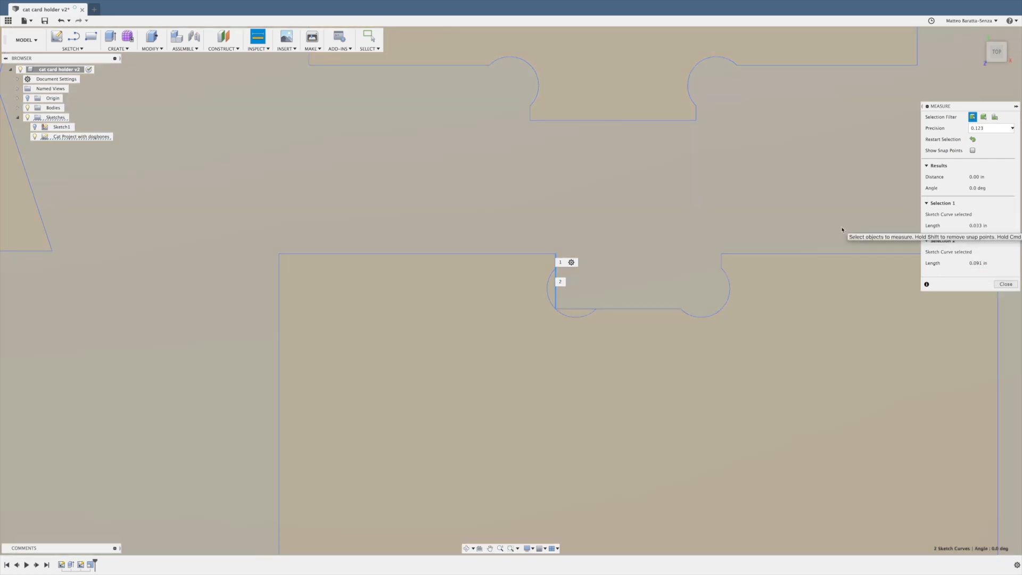
{"action": "scroll", "coordinate": [601, 267], "scroll_direction": "up", "scroll_amount": 3}
{"action": "scroll", "coordinate": [547, 303], "scroll_direction": "down", "scroll_amount": 5}
{"action": "scroll", "coordinate": [550, 300], "scroll_direction": "down", "scroll_amount": 4}
{"action": "key", "text": "Escape"}
- Edit the dogbones sketch to remove the two straight lines crossing the upper notch's dogbone corner, and finish the sketch
{"action": "scroll", "coordinate": [812, 251], "scroll_direction": "up", "scroll_amount": 5}
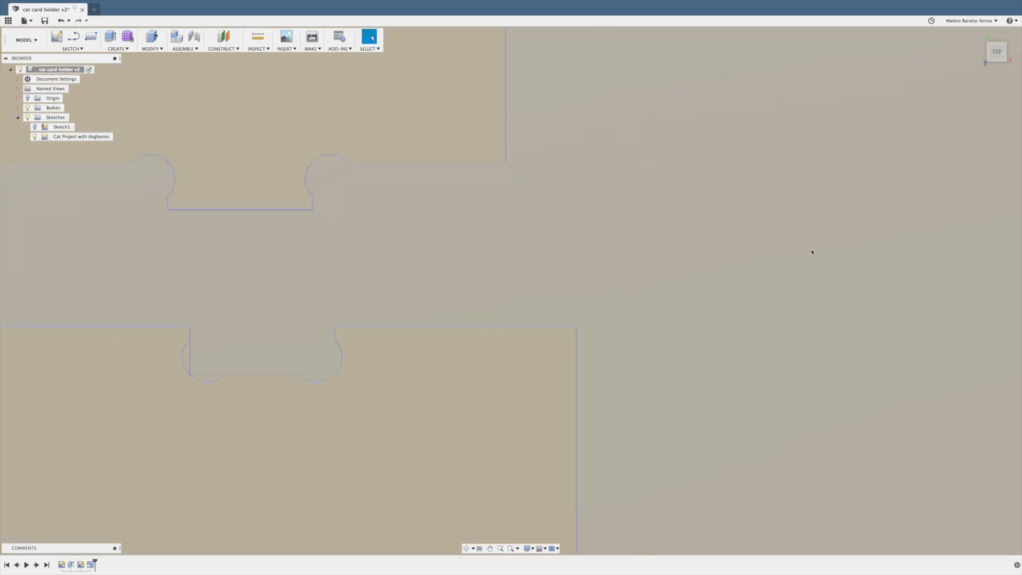
{"action": "middle_click_drag", "start_coordinate": [796, 271], "coordinate": [972, 144]}
{"action": "scroll", "coordinate": [426, 198], "scroll_direction": "up", "scroll_amount": 5}
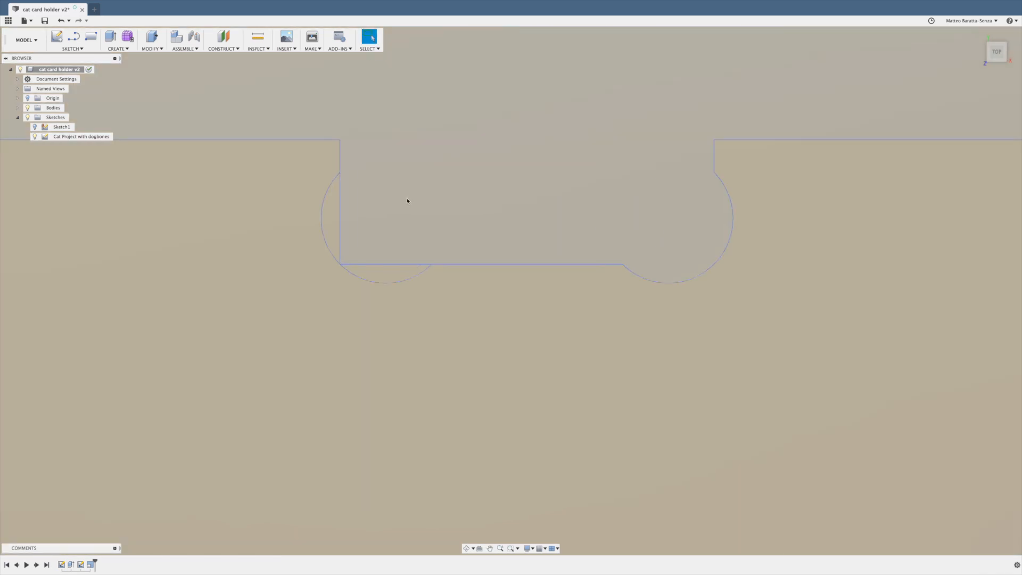
{"action": "left_click", "coordinate": [342, 204]}
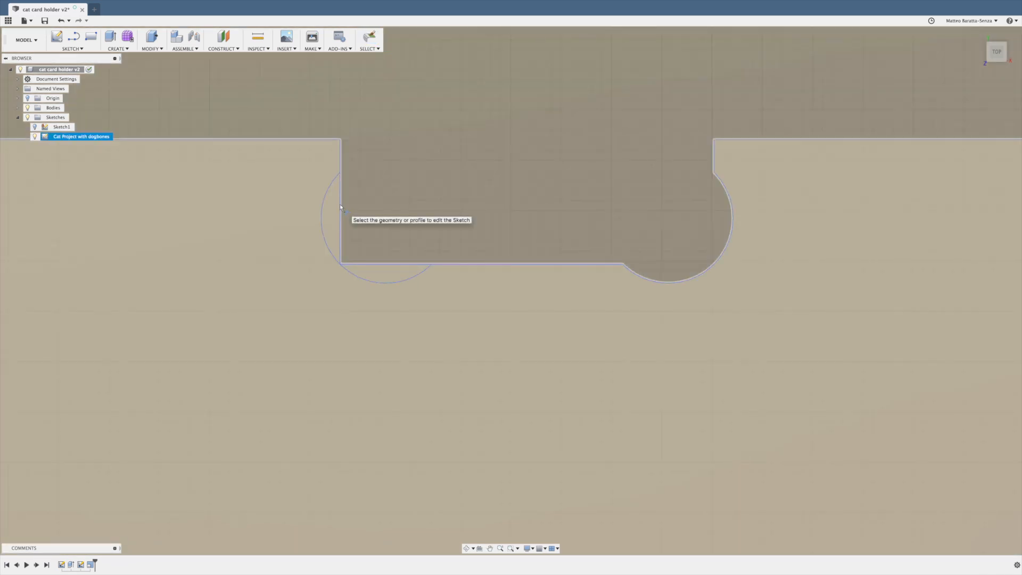
{"action": "scroll", "coordinate": [346, 192], "scroll_direction": "up", "scroll_amount": 5}
{"action": "double_click", "coordinate": [347, 190]}
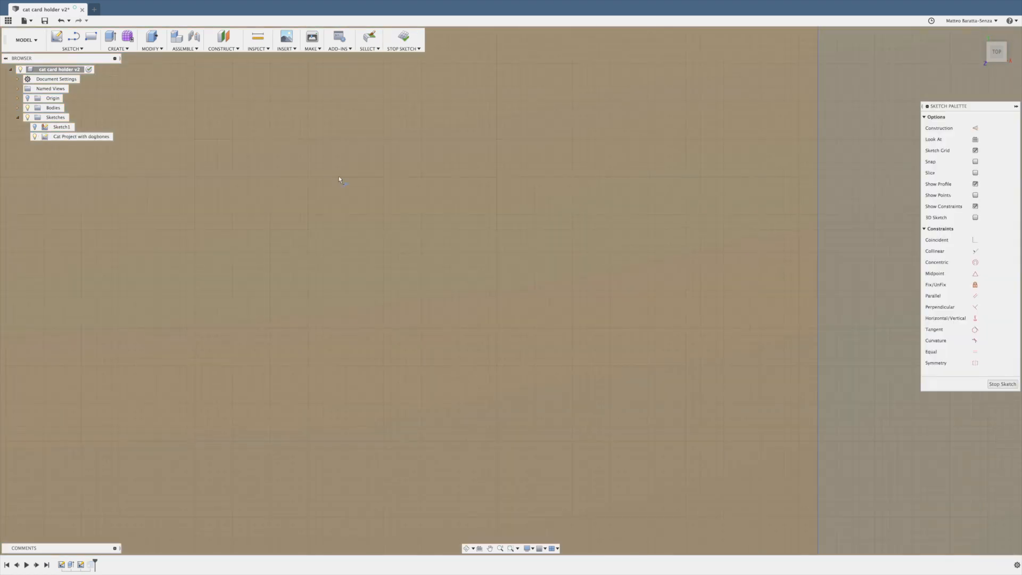
{"action": "middle_click_drag", "start_coordinate": [320, 108], "coordinate": [308, 475]}
{"action": "left_click", "coordinate": [159, 311]}
{"action": "left_click", "coordinate": [174, 359]}
{"action": "scroll", "coordinate": [178, 360], "scroll_direction": "down", "scroll_amount": 5}
{"action": "left_click", "coordinate": [1003, 383]}
- Check the full part layout on the sheet and switch to the CAM workspace
{"action": "scroll", "coordinate": [771, 349], "scroll_direction": "down", "scroll_amount": 8}
{"action": "middle_click_drag", "start_coordinate": [772, 350], "coordinate": [657, 229]}
{"action": "scroll", "coordinate": [669, 245], "scroll_direction": "up", "scroll_amount": 2}
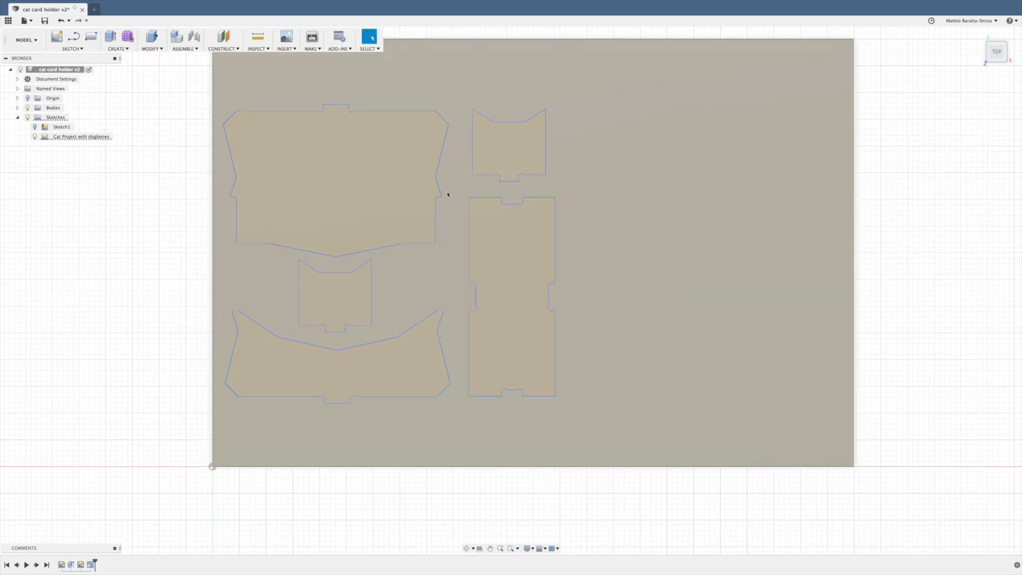
{"action": "scroll", "coordinate": [448, 193], "scroll_direction": "up", "scroll_amount": 1}
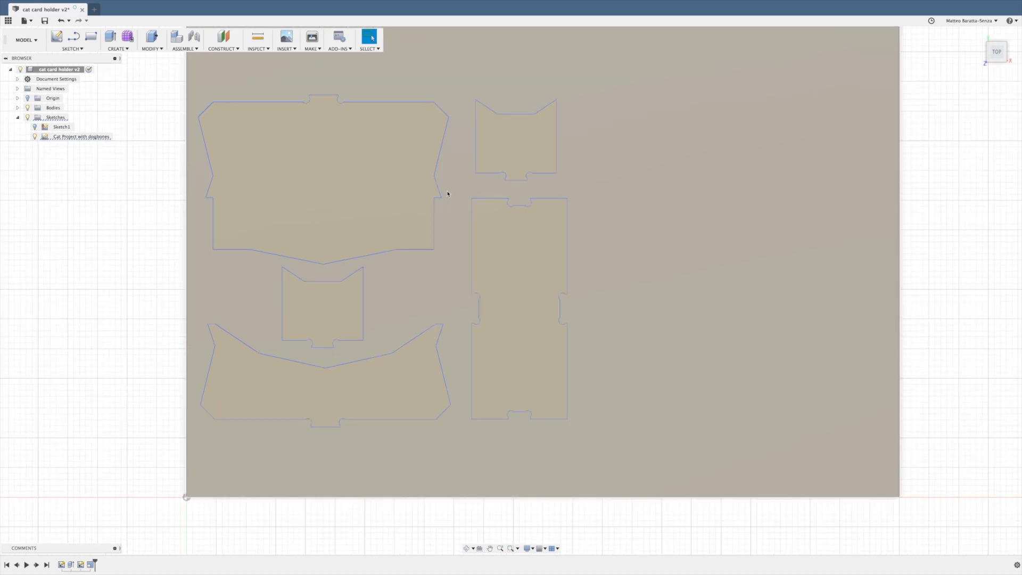
{"action": "scroll", "coordinate": [266, 142], "scroll_direction": "down", "scroll_amount": 2}
{"action": "middle_click_drag", "start_coordinate": [421, 150], "coordinate": [420, 164]}
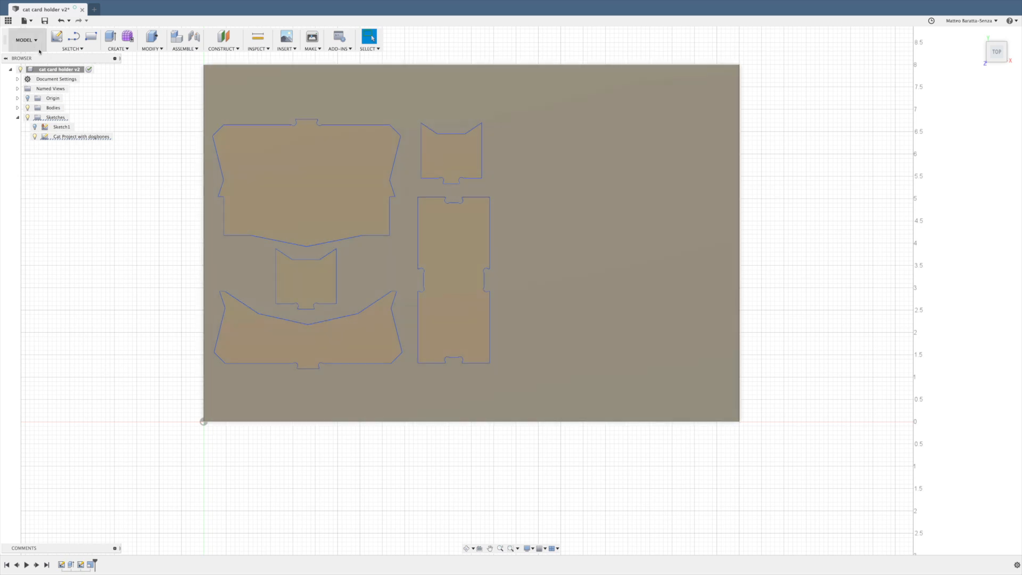
{"action": "left_click", "coordinate": [26, 40]}
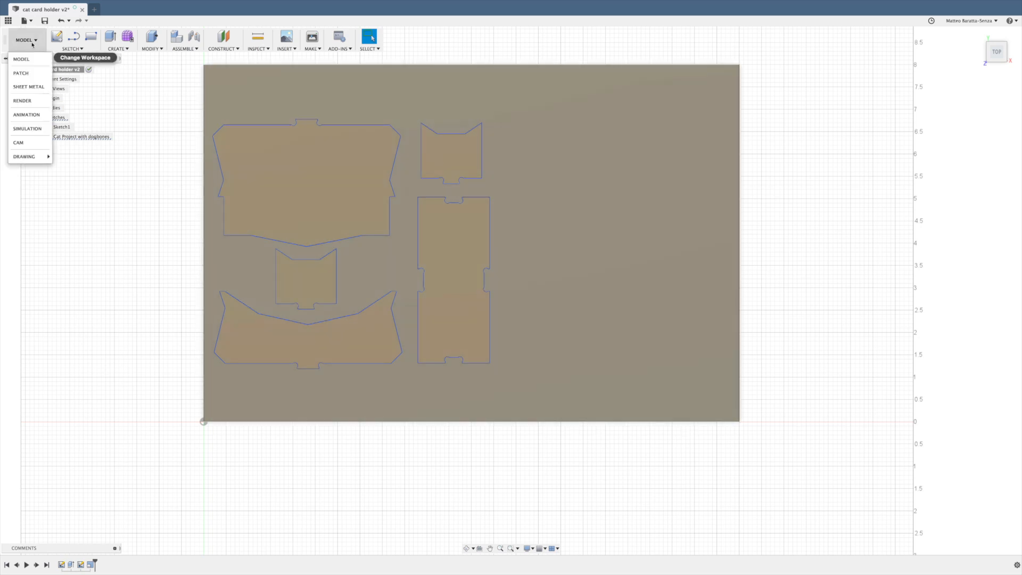
{"action": "left_click", "coordinate": [21, 143]}
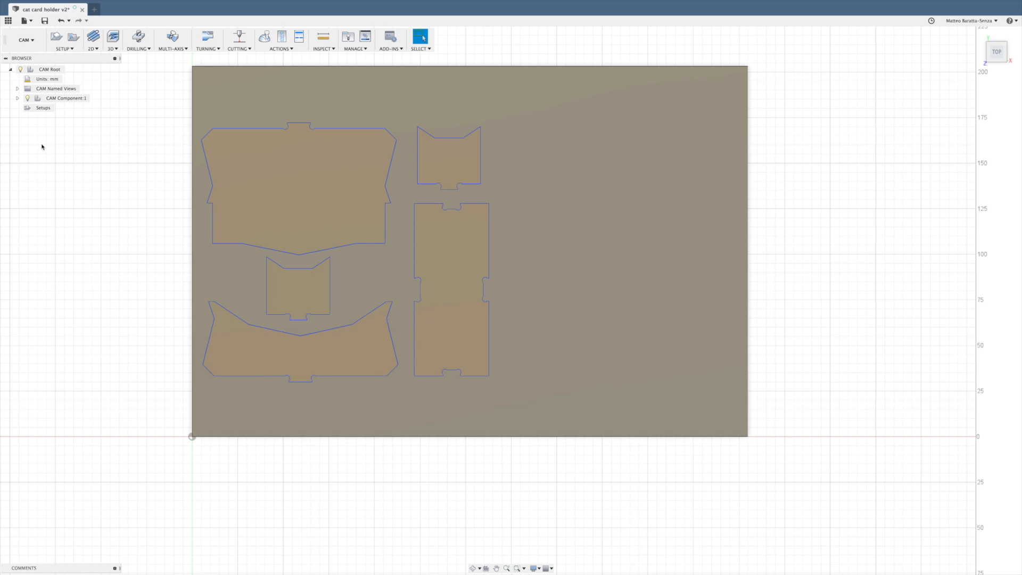
- Change the active CAM units to inches and set them as the default
{"action": "scroll", "coordinate": [42, 147], "scroll_direction": "down", "scroll_amount": 1}
{"action": "scroll", "coordinate": [41, 147], "scroll_direction": "up", "scroll_amount": 3}
{"action": "middle_click_drag", "start_coordinate": [82, 155], "coordinate": [84, 183]}
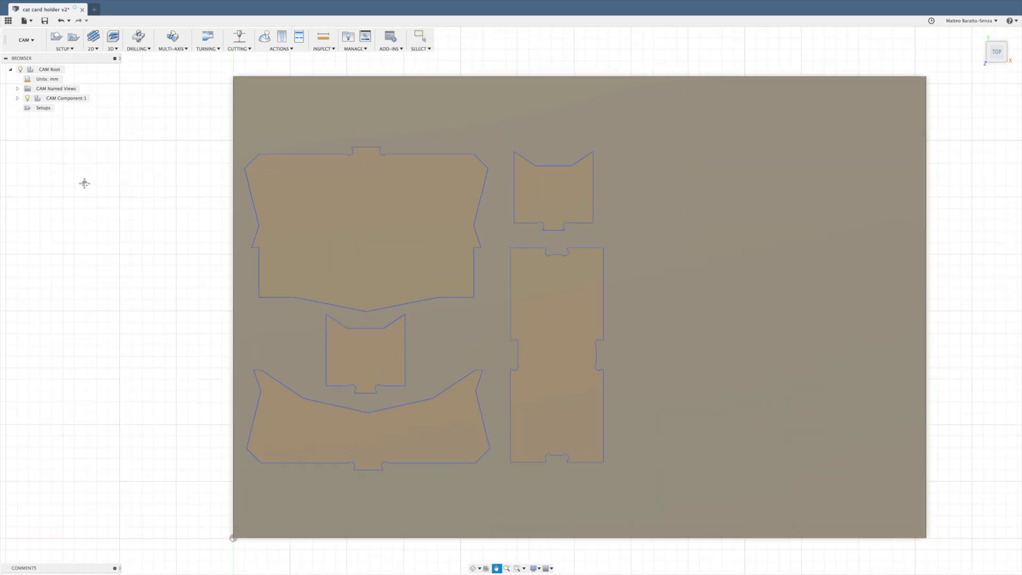
{"action": "scroll", "coordinate": [84, 183], "scroll_direction": "down", "scroll_amount": 2}
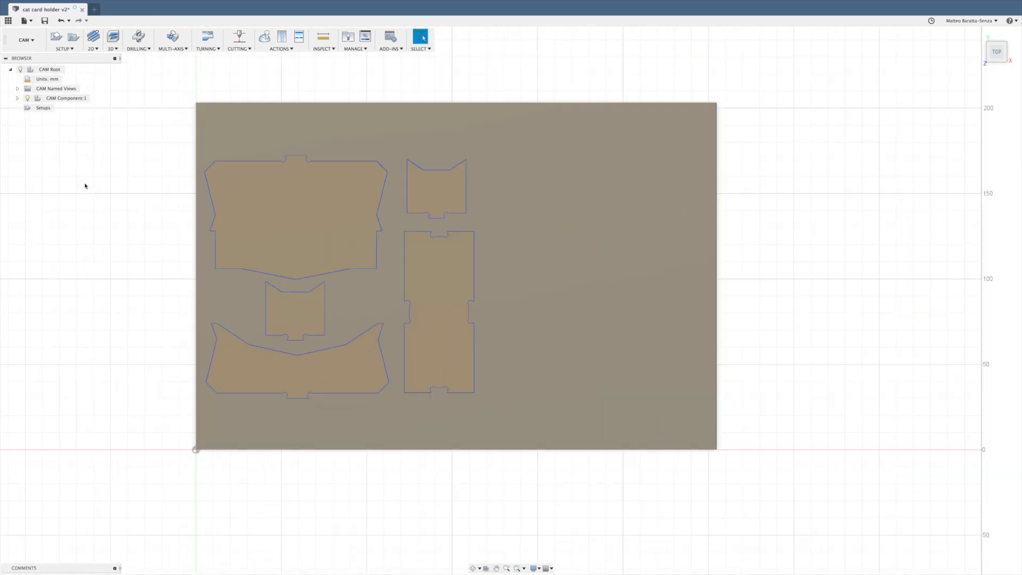
{"action": "left_click", "coordinate": [66, 79]}
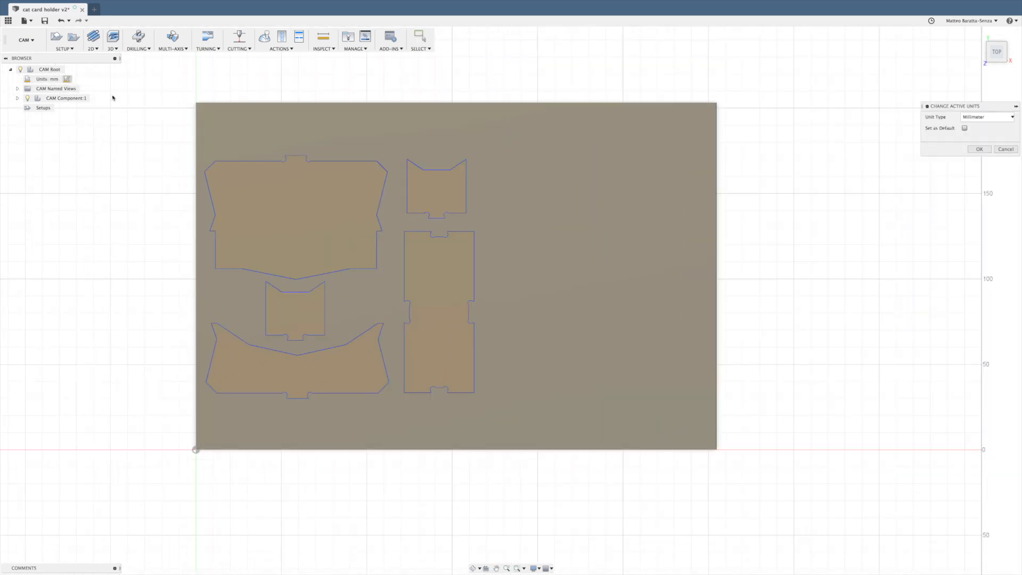
{"action": "left_click", "coordinate": [981, 115]}
{"action": "left_click", "coordinate": [980, 134]}
{"action": "left_click", "coordinate": [964, 128]}
{"action": "left_click", "coordinate": [979, 150]}
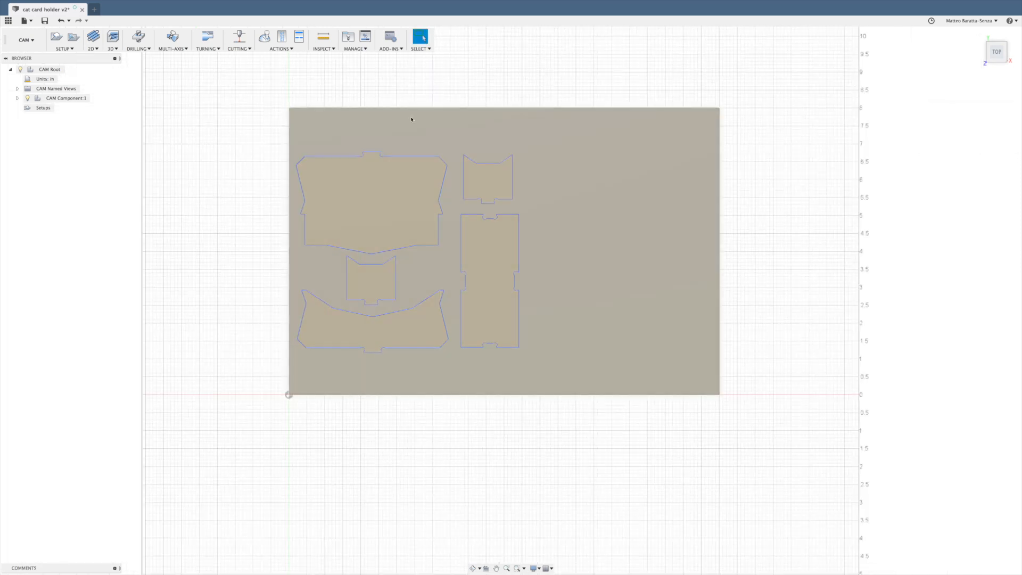
- Create a new milling setup and inspect the stock thickness at the sheet's top surface from the front
{"action": "left_click", "coordinate": [56, 37]}
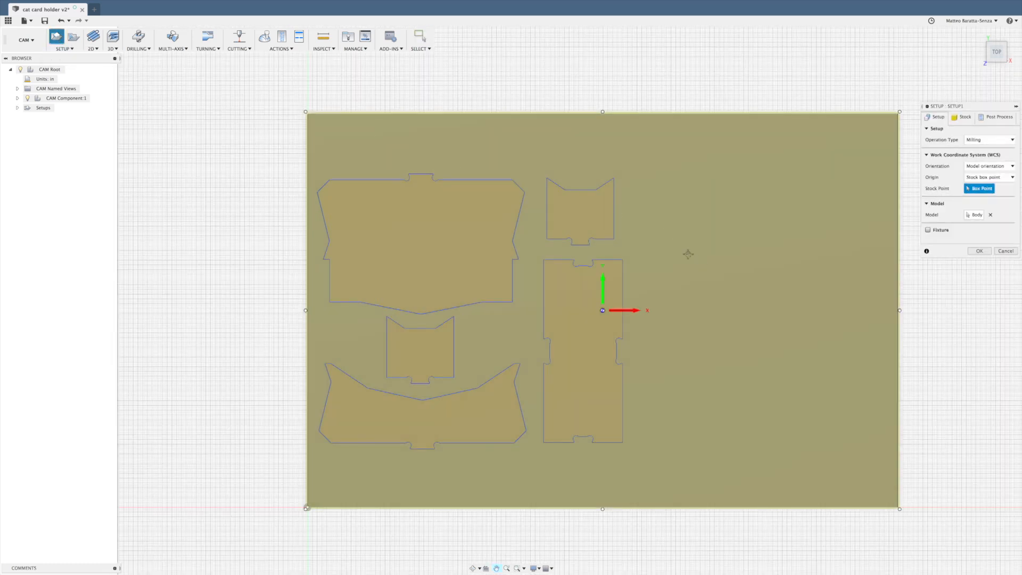
{"action": "middle_click_drag", "start_coordinate": [689, 255], "coordinate": [612, 231]}
{"action": "scroll", "coordinate": [613, 230], "scroll_direction": "down", "scroll_amount": 3}
{"action": "middle_click_drag", "start_coordinate": [653, 280], "coordinate": [575, 258], "text": "shift"}
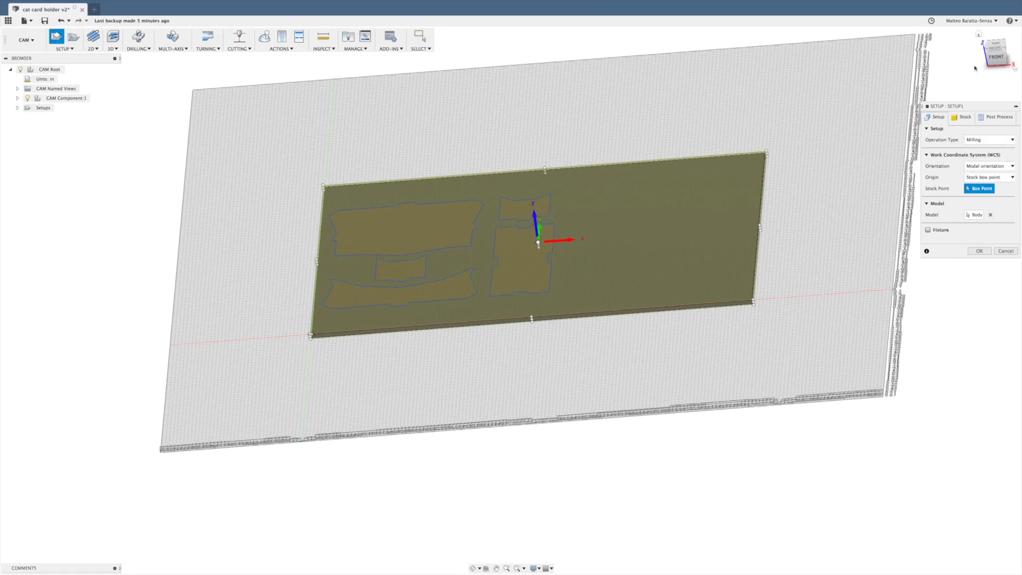
{"action": "left_click", "coordinate": [993, 58]}
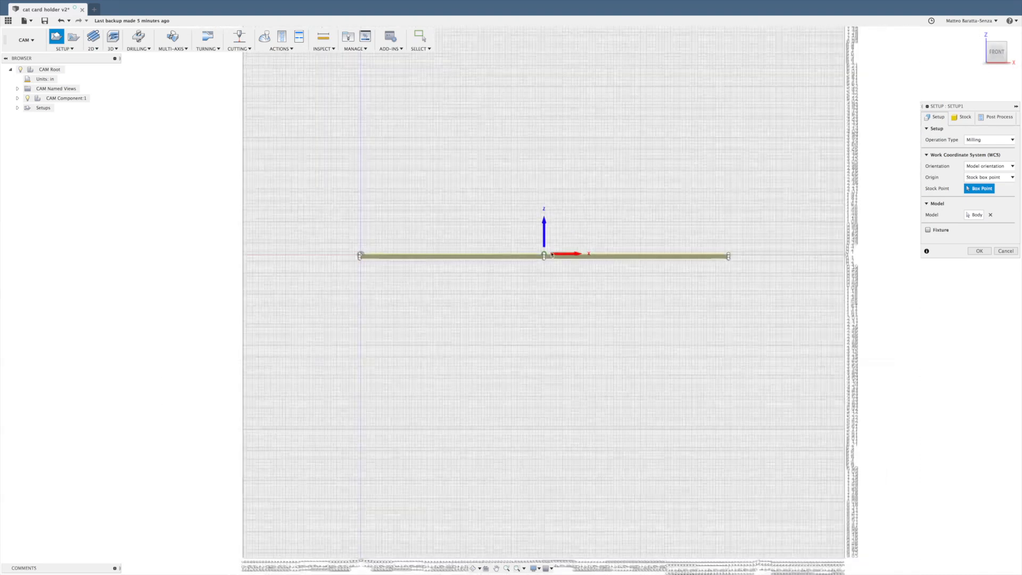
{"action": "scroll", "coordinate": [551, 255], "scroll_direction": "up", "scroll_amount": 10}
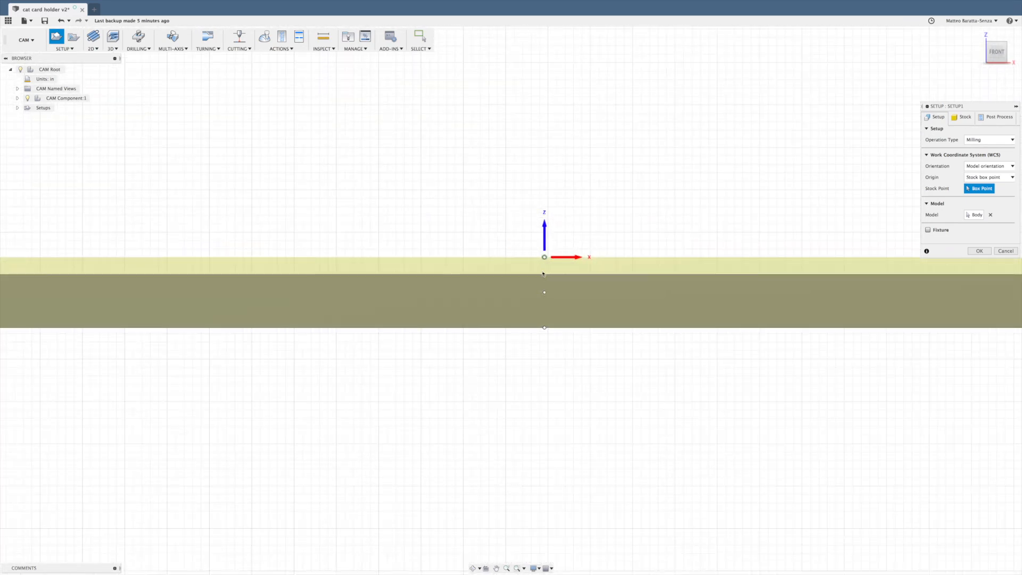
- Set the setup's stock offset mode to no additional stock and return to the work coordinate system settings
{"action": "left_click", "coordinate": [965, 118]}
{"action": "left_click", "coordinate": [983, 152]}
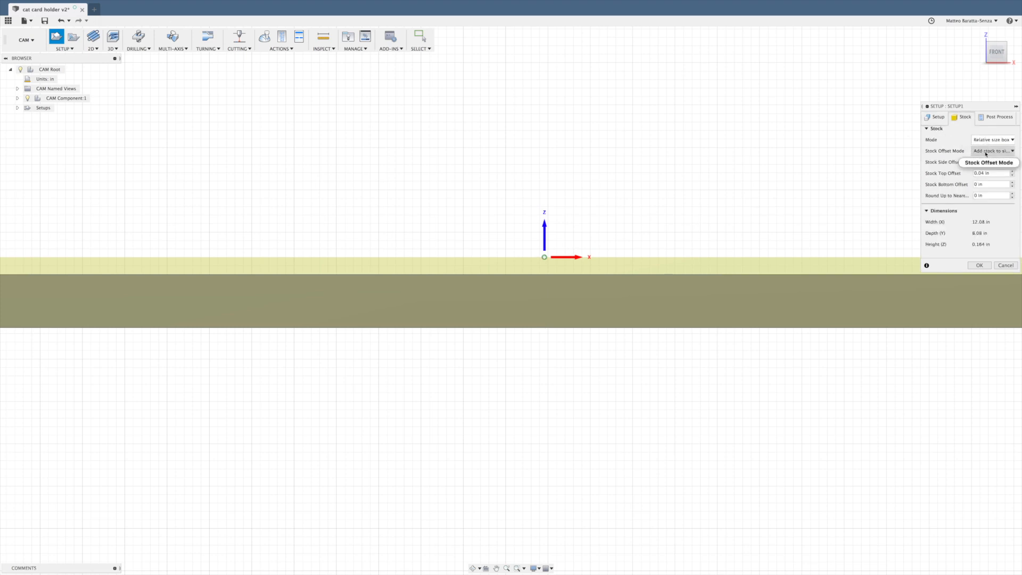
{"action": "left_click", "coordinate": [966, 161]}
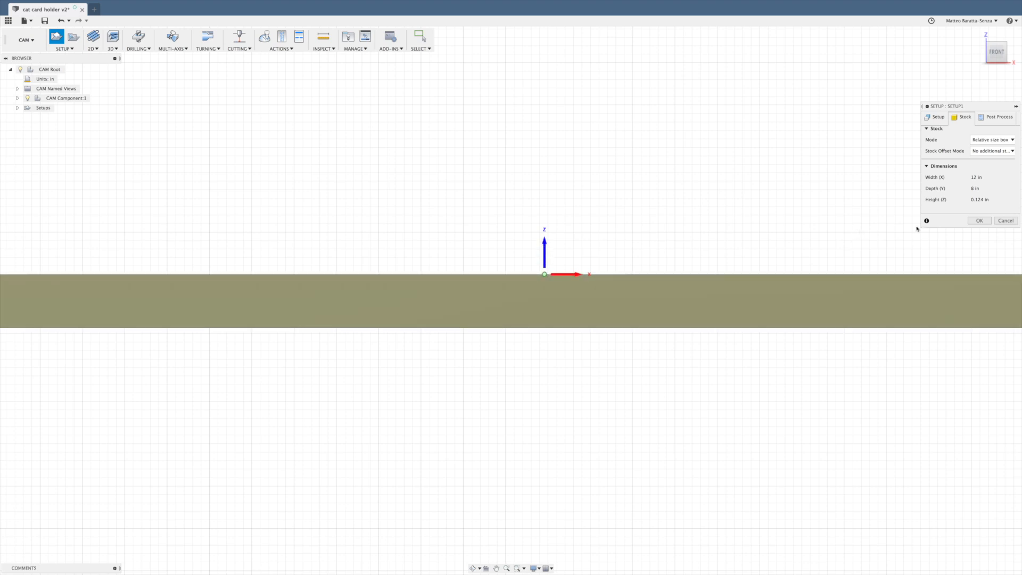
{"action": "left_click", "coordinate": [935, 116]}
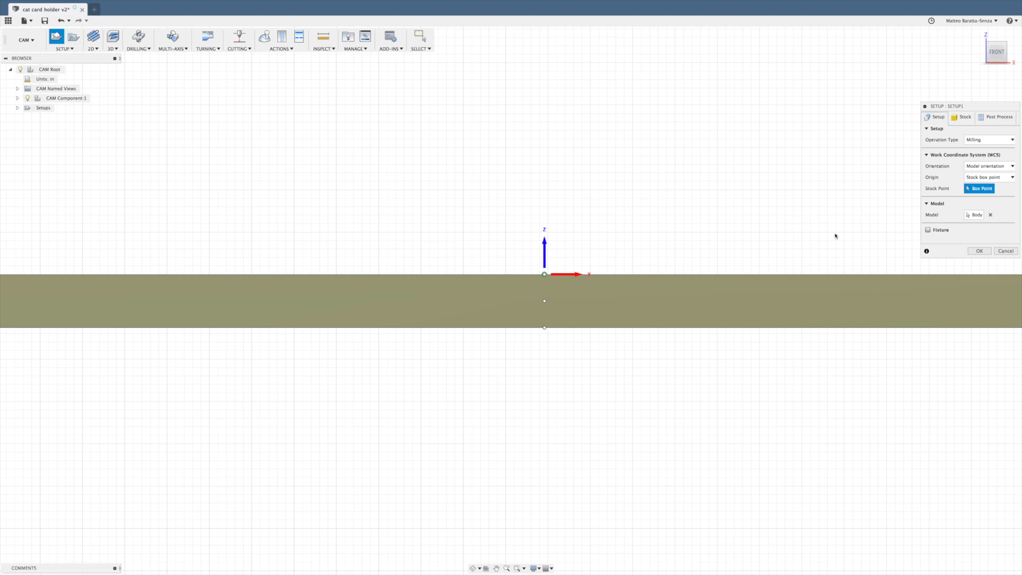
- Place the setup's origin on the top stock box point at the sheet's front-left corner
{"action": "scroll", "coordinate": [834, 234], "scroll_direction": "down", "scroll_amount": 3}
{"action": "middle_click_drag", "start_coordinate": [804, 214], "coordinate": [789, 270], "text": "shift"}
{"action": "middle_click_drag", "start_coordinate": [707, 261], "coordinate": [644, 319]}
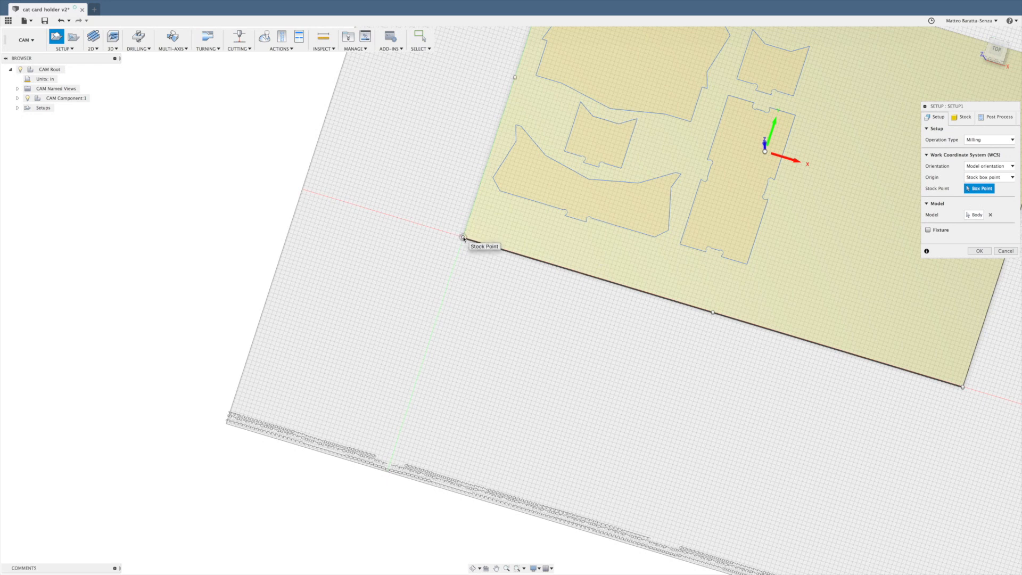
{"action": "middle_click_drag", "start_coordinate": [691, 346], "coordinate": [683, 305], "text": "shift"}
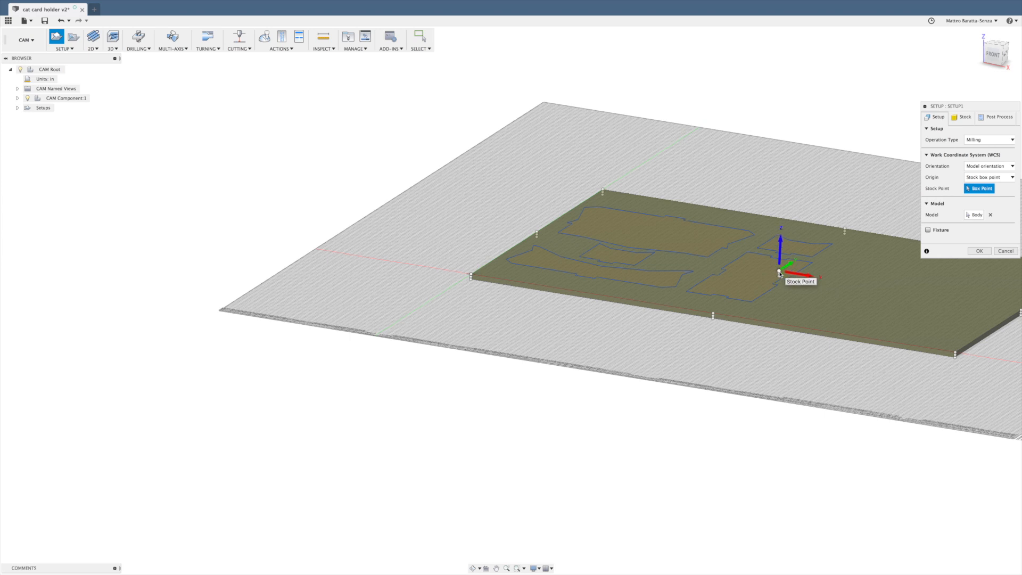
{"action": "left_click", "coordinate": [470, 277]}
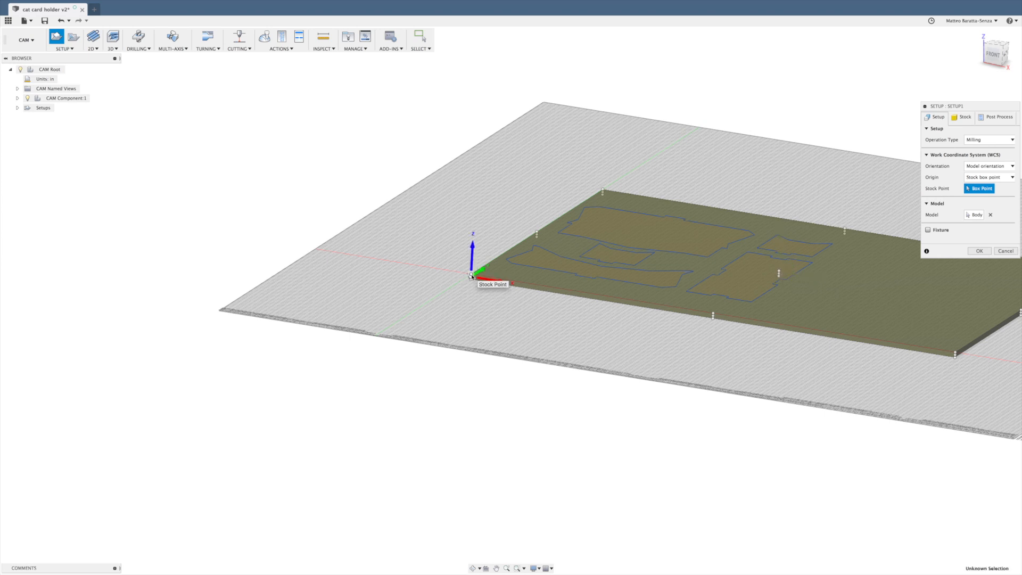
{"action": "scroll", "coordinate": [471, 280], "scroll_direction": "down", "scroll_amount": 2}
{"action": "scroll", "coordinate": [471, 277], "scroll_direction": "up", "scroll_amount": 10}
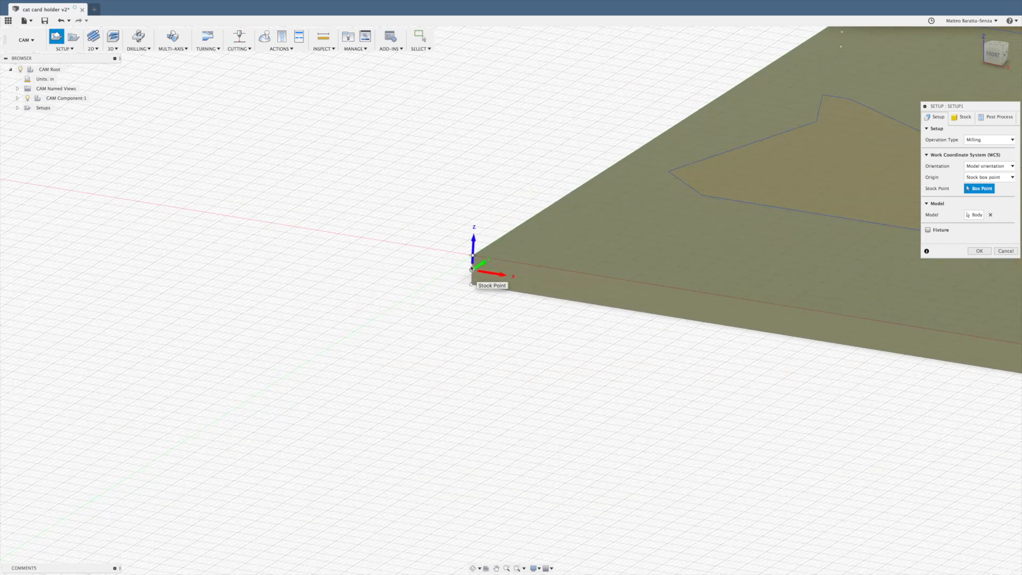
{"action": "scroll", "coordinate": [504, 336], "scroll_direction": "down", "scroll_amount": 1}
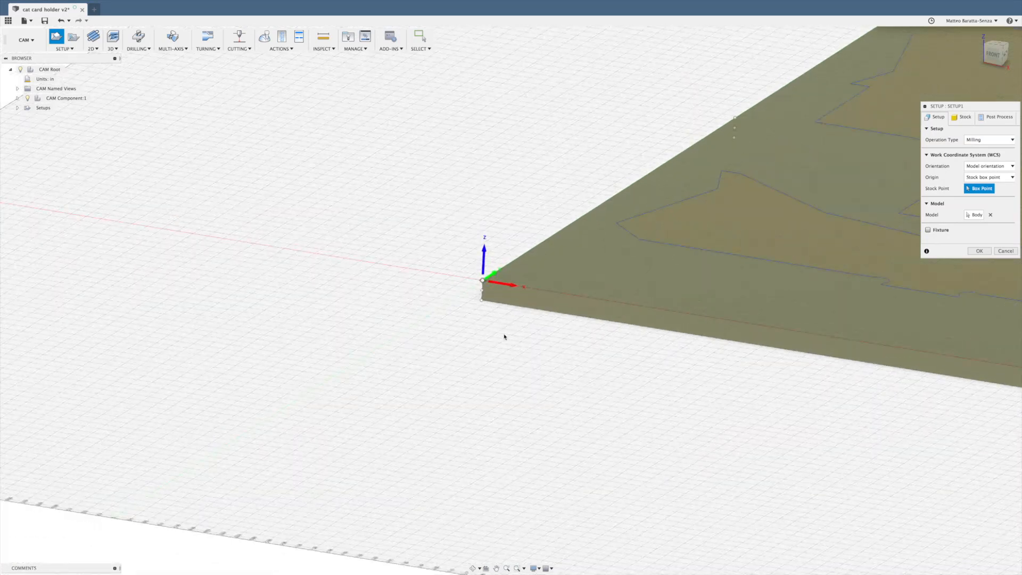
- Examine the origin at the sheet's corner in relation to the part layout and the other stock points
{"action": "scroll", "coordinate": [504, 335], "scroll_direction": "down", "scroll_amount": 4}
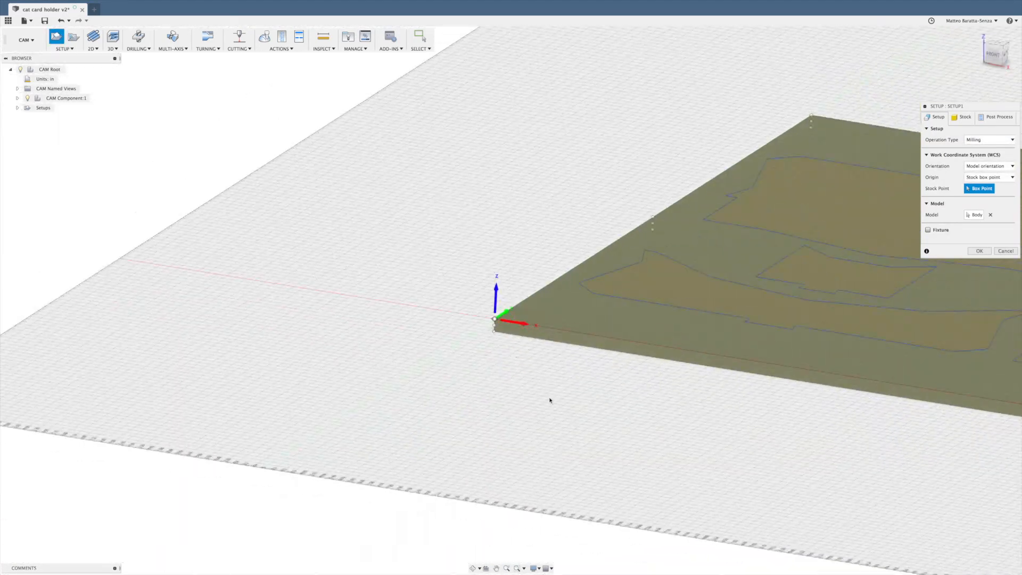
{"action": "middle_click_drag", "start_coordinate": [550, 390], "coordinate": [563, 417], "text": "shift"}
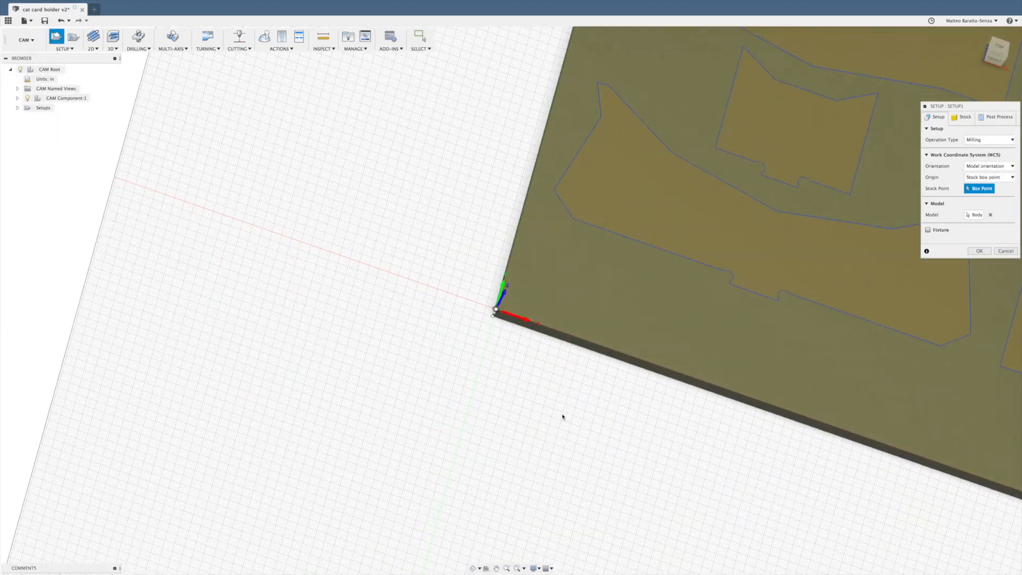
{"action": "scroll", "coordinate": [562, 417], "scroll_direction": "down", "scroll_amount": 4}
{"action": "scroll", "coordinate": [593, 418], "scroll_direction": "down", "scroll_amount": 2}
{"action": "middle_click_drag", "start_coordinate": [624, 435], "coordinate": [575, 423]}
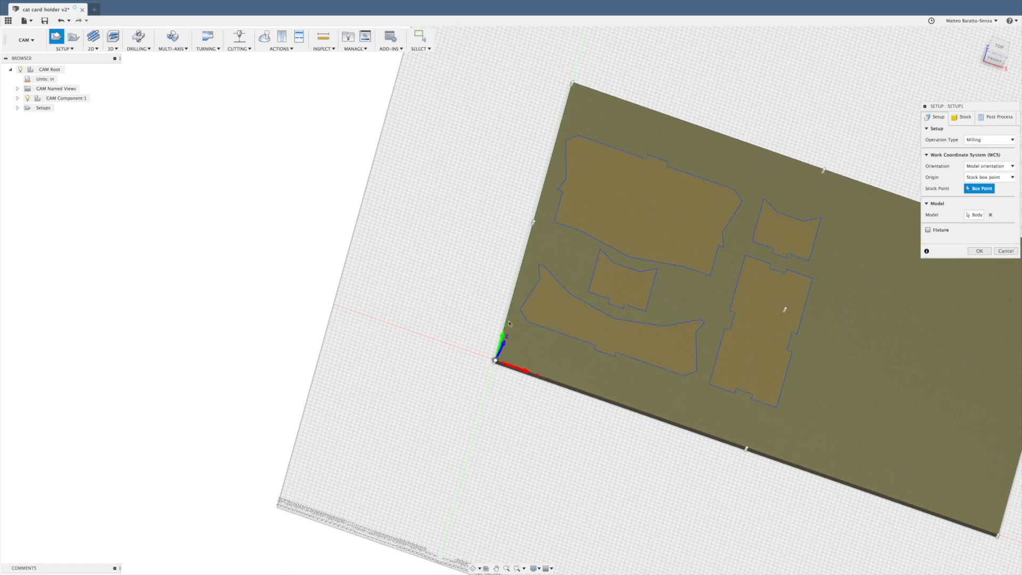
{"action": "scroll", "coordinate": [517, 299], "scroll_direction": "down", "scroll_amount": 2}
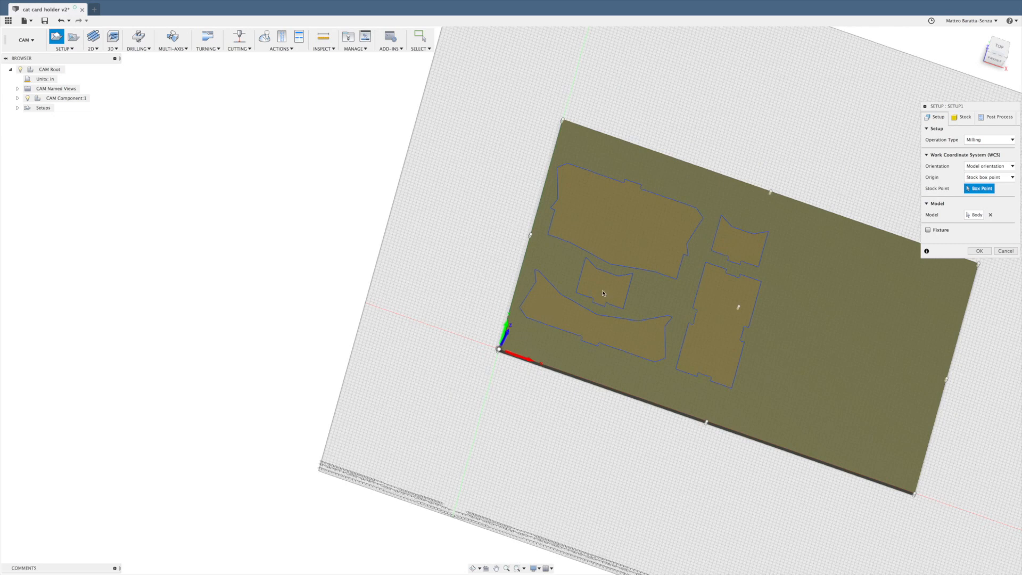
{"action": "middle_click_drag", "start_coordinate": [615, 301], "coordinate": [559, 309]}
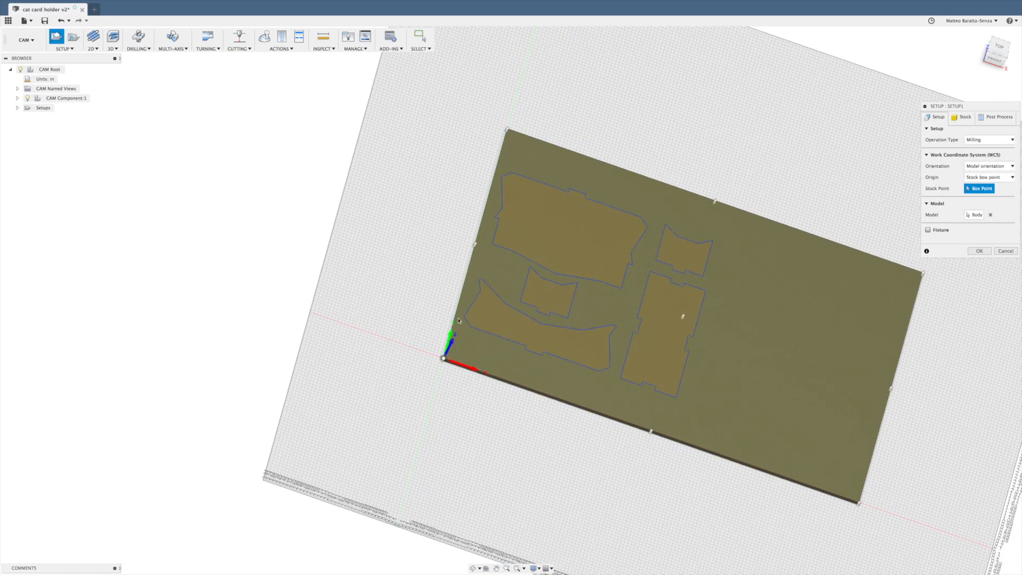
{"action": "scroll", "coordinate": [662, 378], "scroll_direction": "down", "scroll_amount": 1}
{"action": "scroll", "coordinate": [665, 378], "scroll_direction": "up", "scroll_amount": 5}
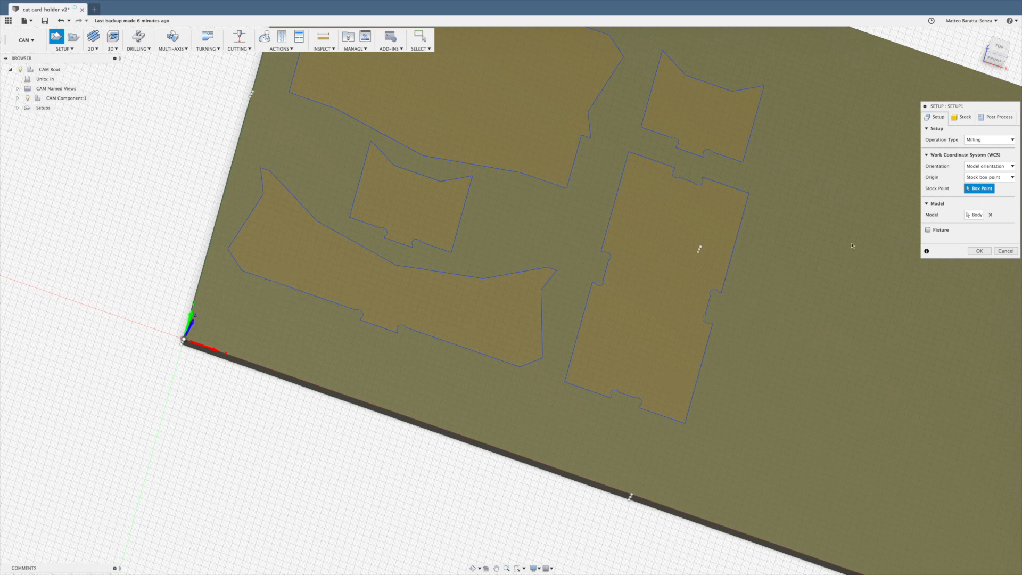
- Set the origin mode to Selected point and pick the sheet's left edge as the WCS origin
{"action": "left_click", "coordinate": [973, 178]}
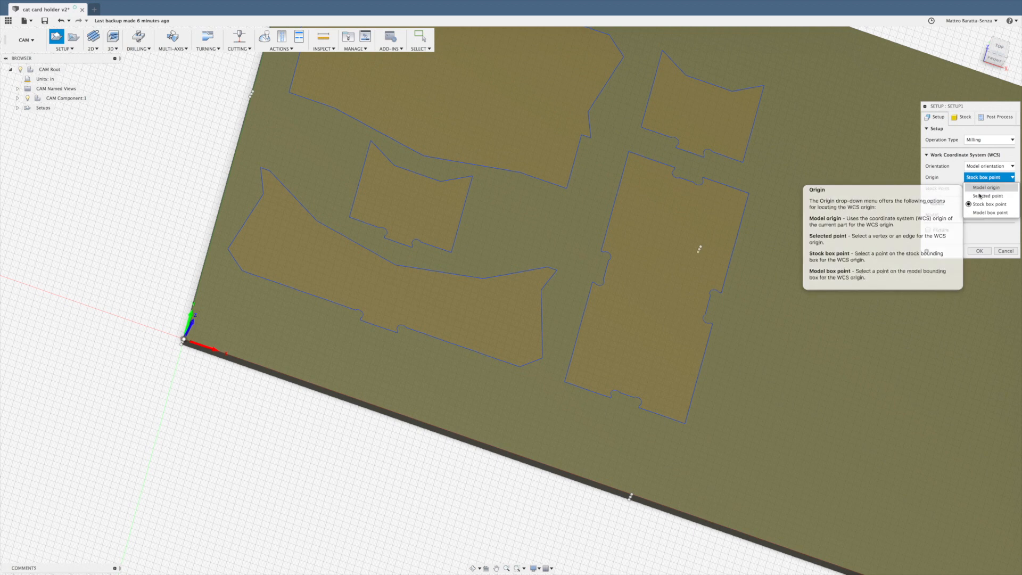
{"action": "left_click", "coordinate": [984, 196]}
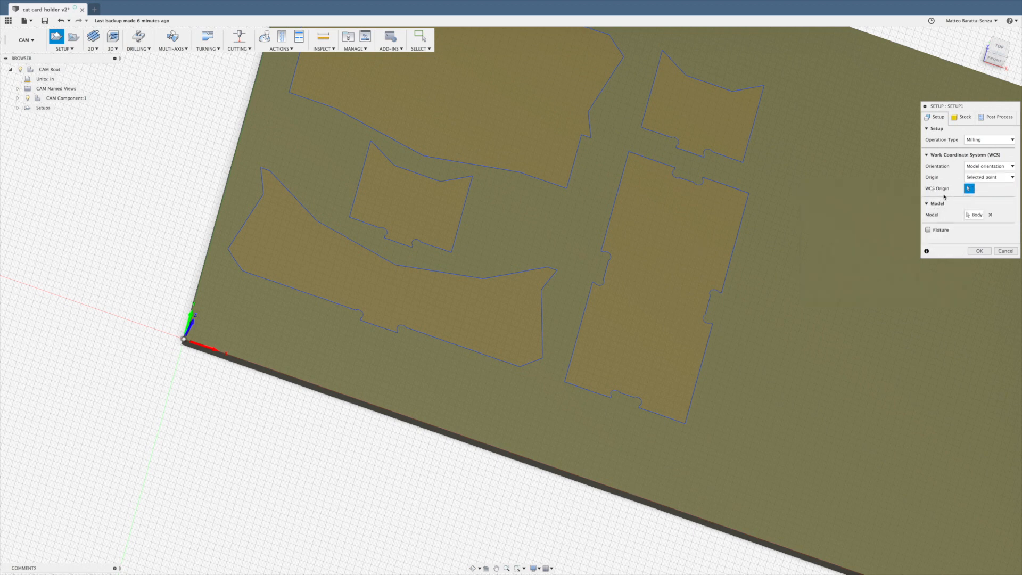
{"action": "left_click", "coordinate": [210, 252]}
{"action": "scroll", "coordinate": [210, 242], "scroll_direction": "down", "scroll_amount": 3}
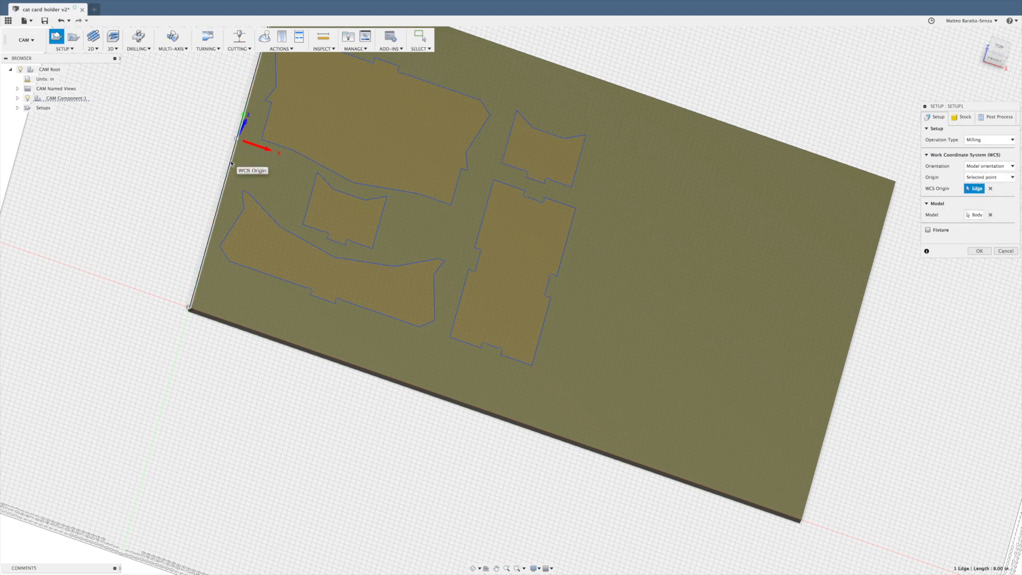
{"action": "scroll", "coordinate": [231, 164], "scroll_direction": "up", "scroll_amount": 5}
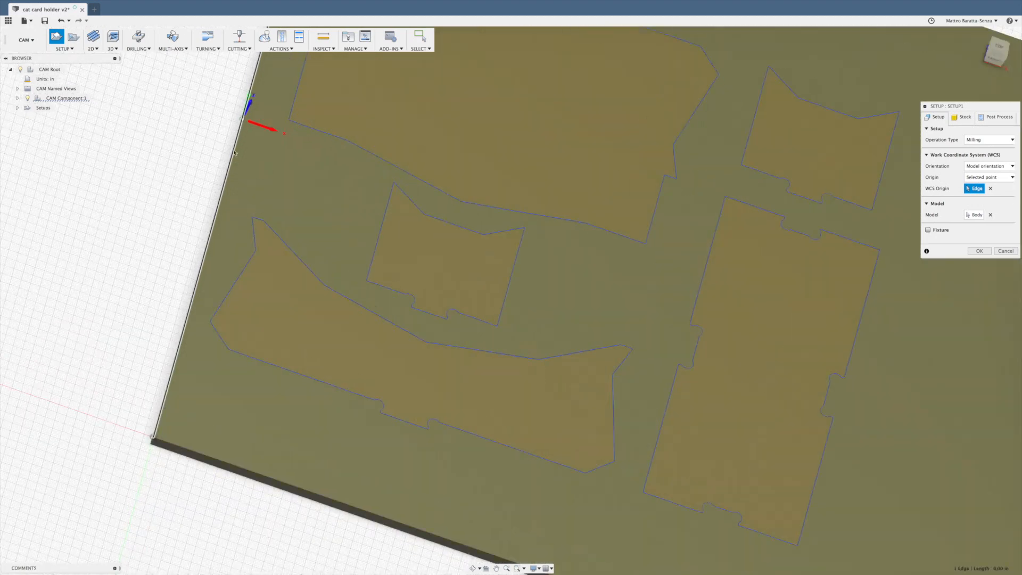
- Inspect the edge origin and the sheet's corners against the part layout in the top view
{"action": "left_click", "coordinate": [999, 50]}
{"action": "mouse_move", "coordinate": [307, 186]}
{"action": "middle_mouse_down", "text": "shift"}
{"action": "mouse_move", "coordinate": [359, 183]}
{"action": "mouse_move", "coordinate": [307, 183]}
{"action": "middle_mouse_up", "text": "shift"}
{"action": "scroll", "coordinate": [310, 186], "scroll_direction": "down", "scroll_amount": 5}
{"action": "scroll", "coordinate": [311, 187], "scroll_direction": "down", "scroll_amount": 3}
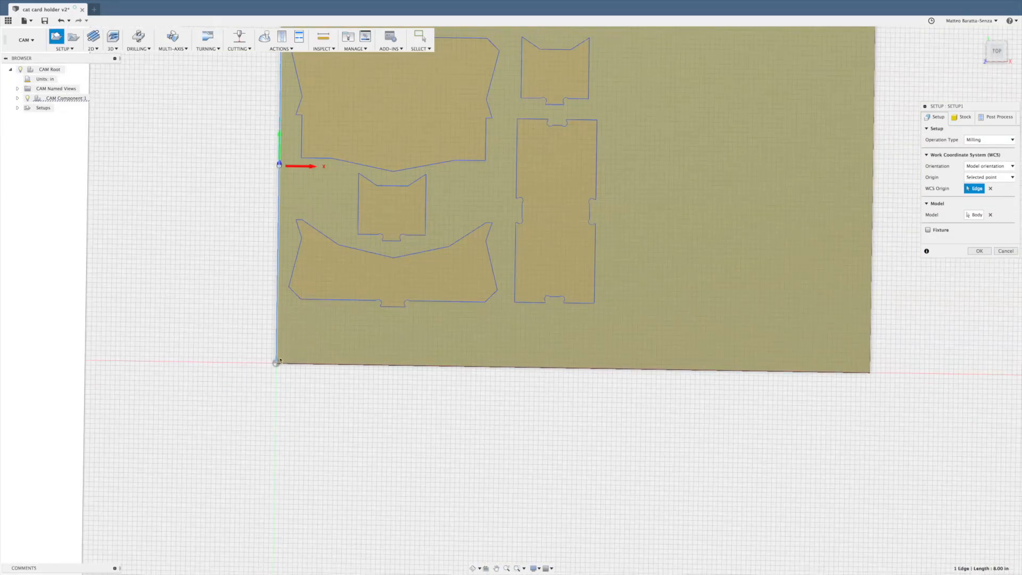
{"action": "scroll", "coordinate": [280, 330], "scroll_direction": "down", "scroll_amount": 5}
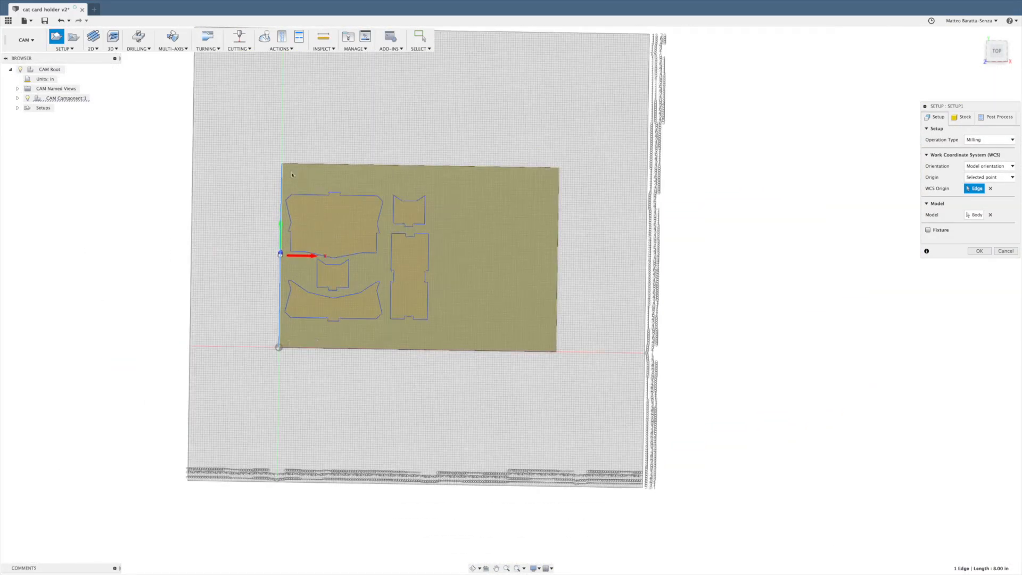
{"action": "scroll", "coordinate": [289, 304], "scroll_direction": "up", "scroll_amount": 5}
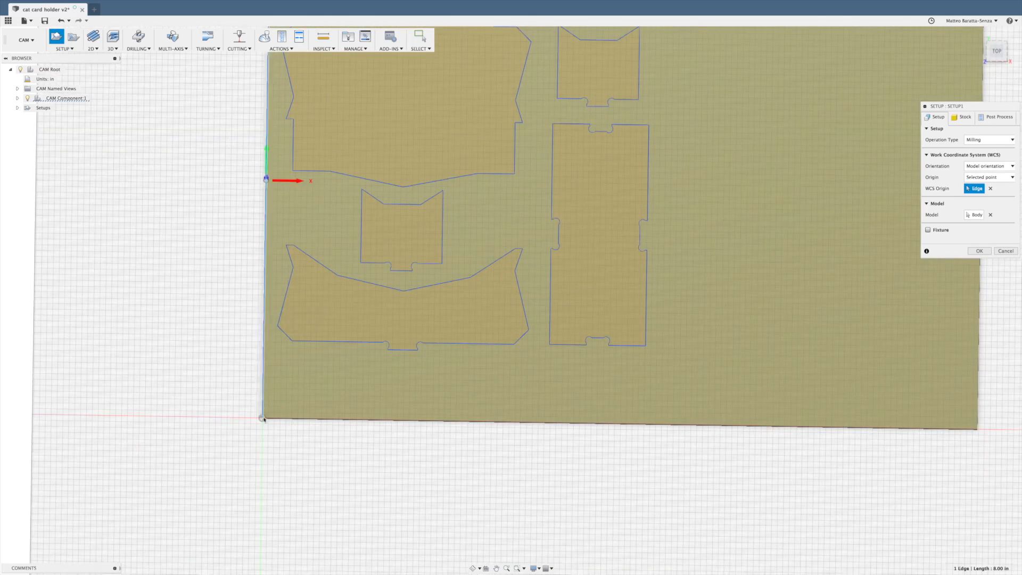
{"action": "scroll", "coordinate": [255, 303], "scroll_direction": "down", "scroll_amount": 4}
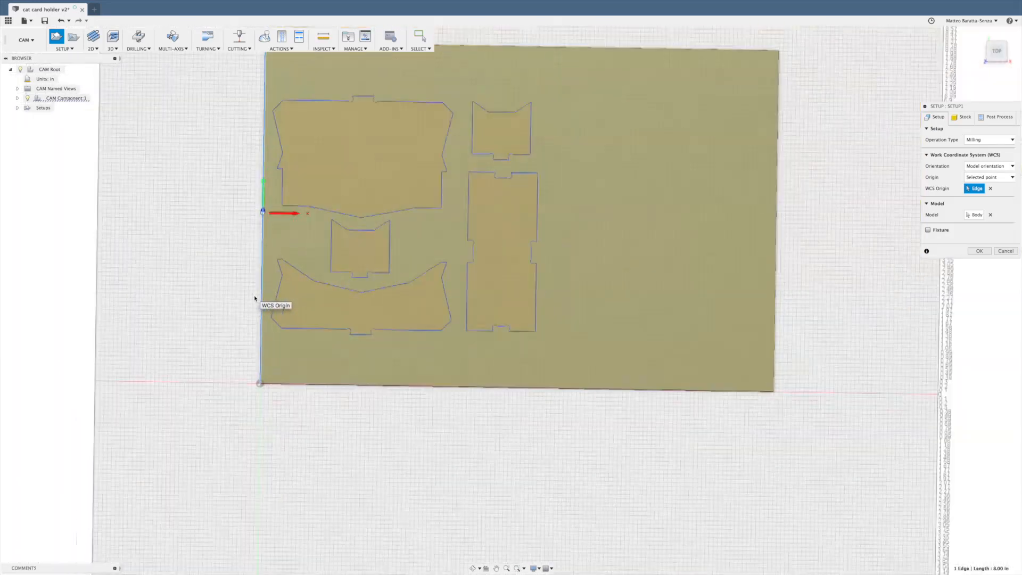
{"action": "middle_click_drag", "start_coordinate": [753, 299], "coordinate": [724, 347]}
{"action": "scroll", "coordinate": [447, 273], "scroll_direction": "up", "scroll_amount": 3}
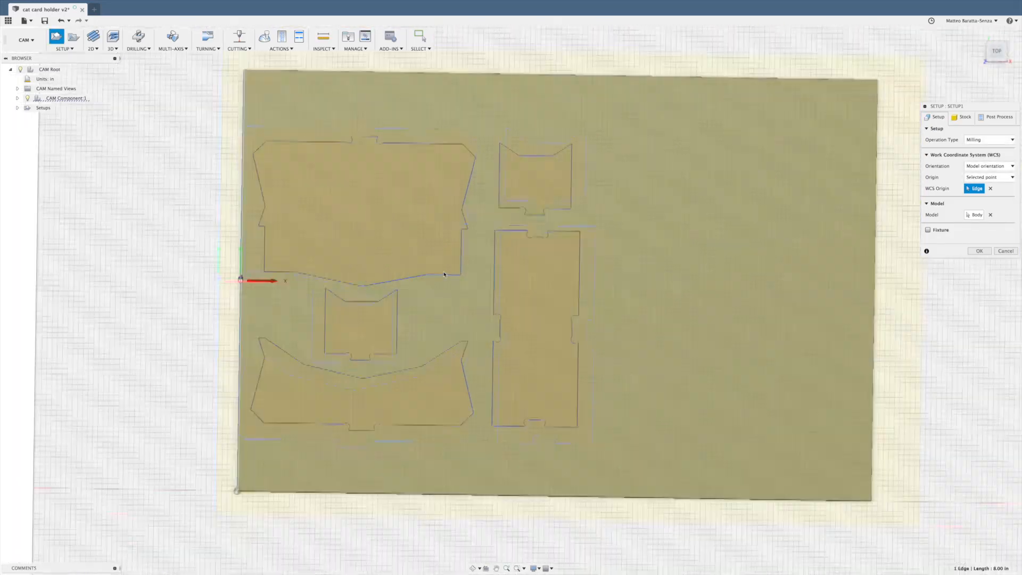
{"action": "scroll", "coordinate": [444, 274], "scroll_direction": "down", "scroll_amount": 1}
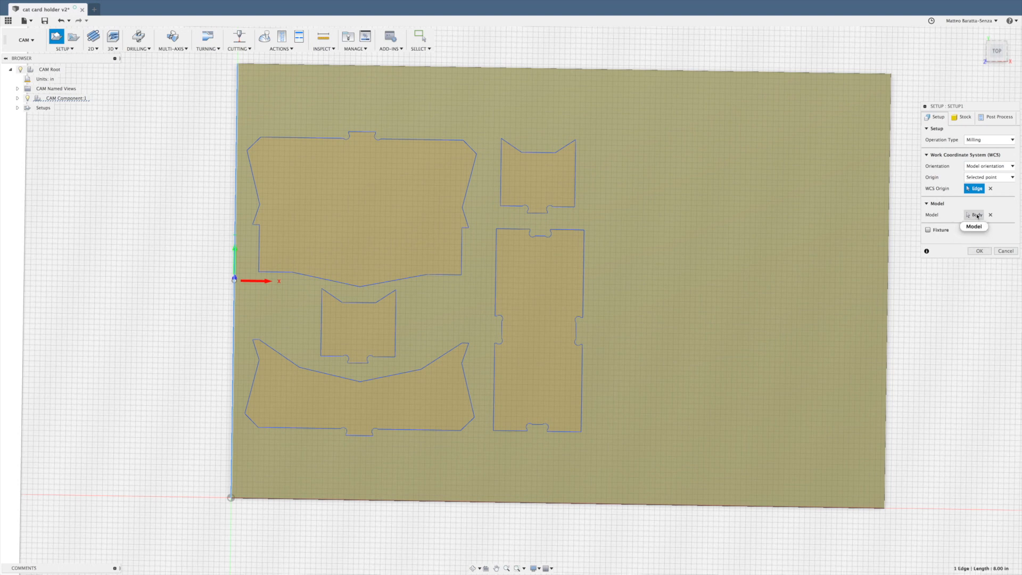
- Check the stock dimensions, accept the milling setup and align the view to the top
{"action": "left_click", "coordinate": [961, 117]}
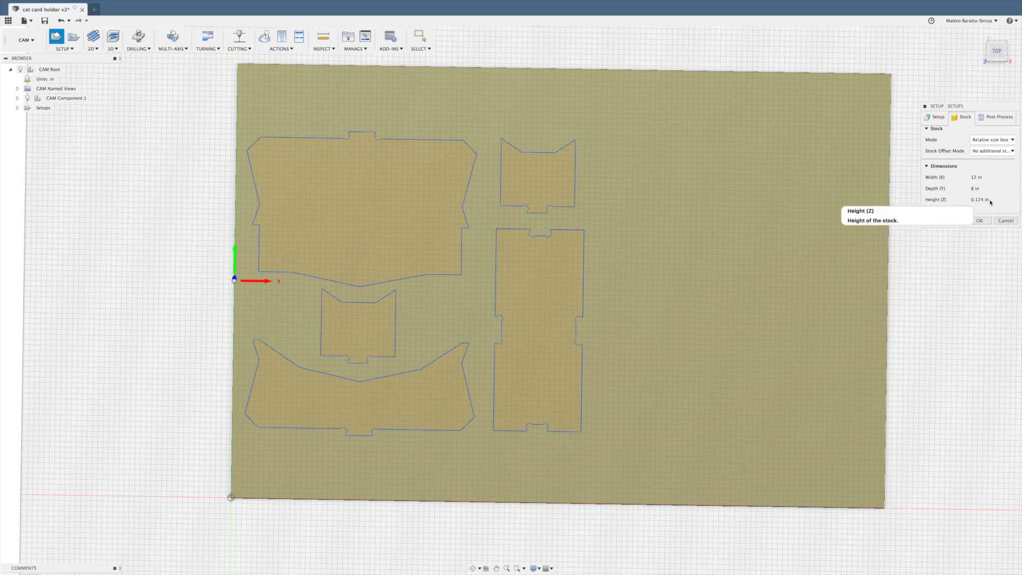
{"action": "left_click", "coordinate": [980, 221]}
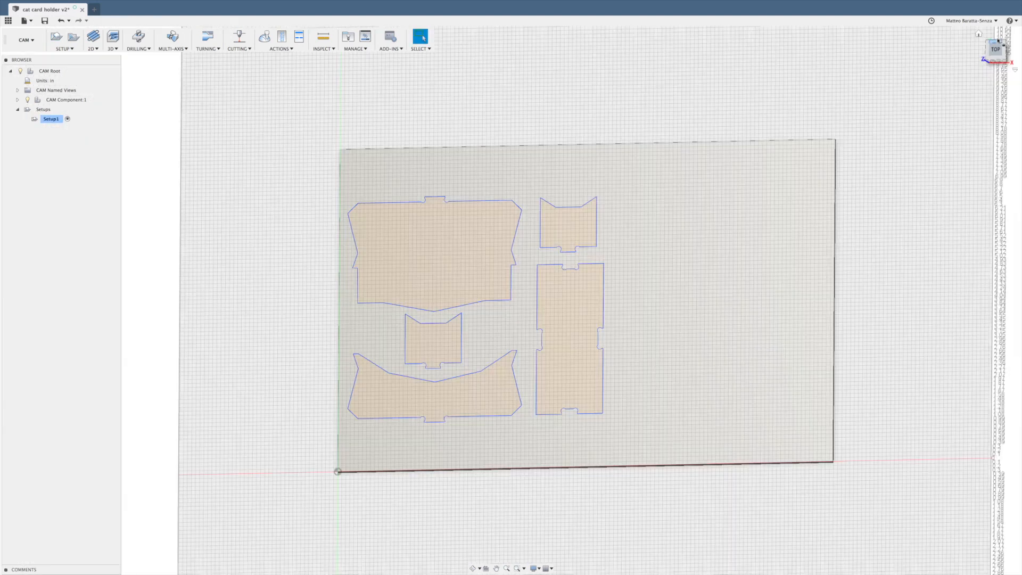
{"action": "left_click", "coordinate": [999, 41]}
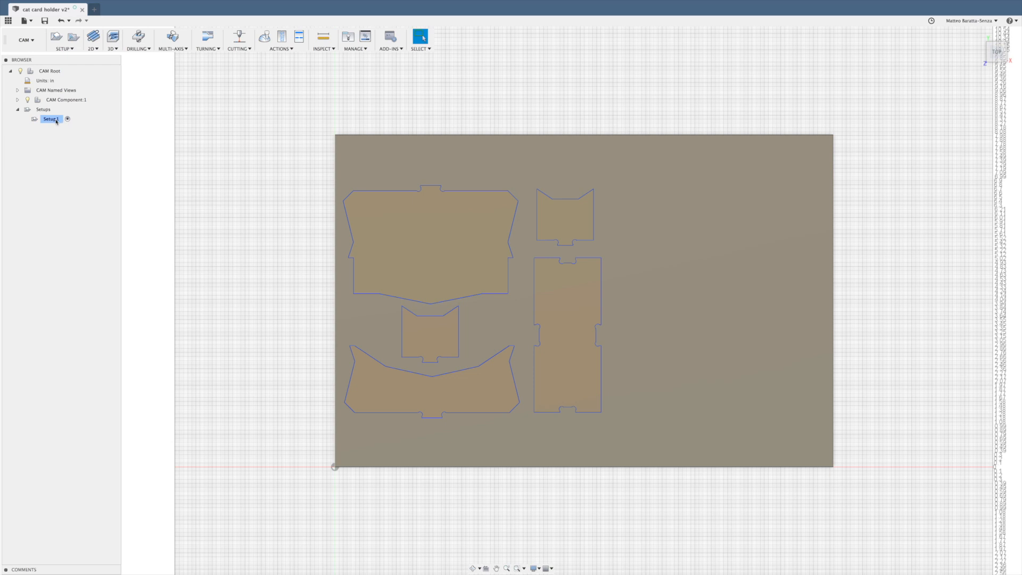
- Start a 2D Contour operation and choose the 1/8 in flat end mill from the document's tool library
{"action": "left_click", "coordinate": [93, 48]}
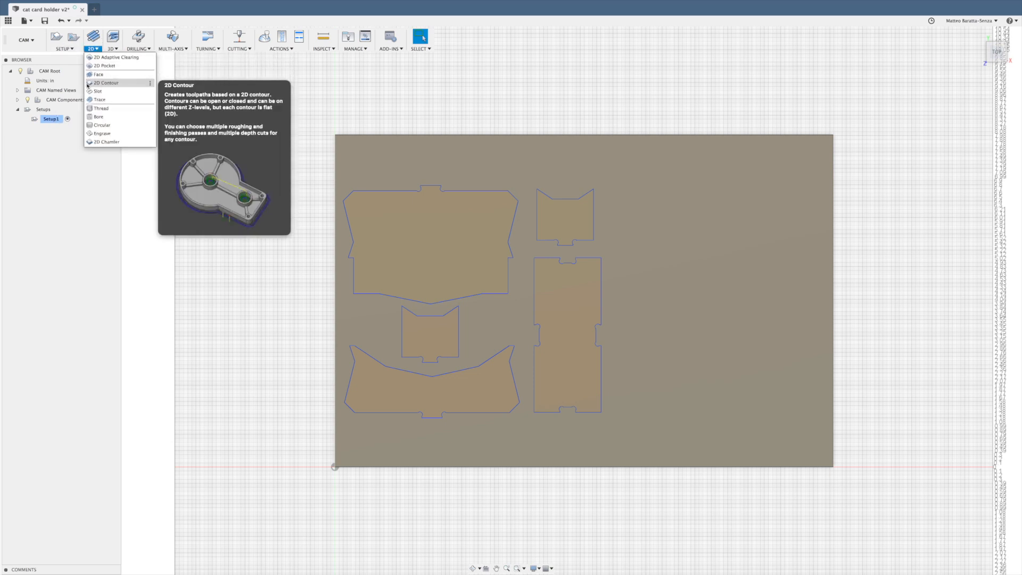
{"action": "left_click", "coordinate": [106, 83]}
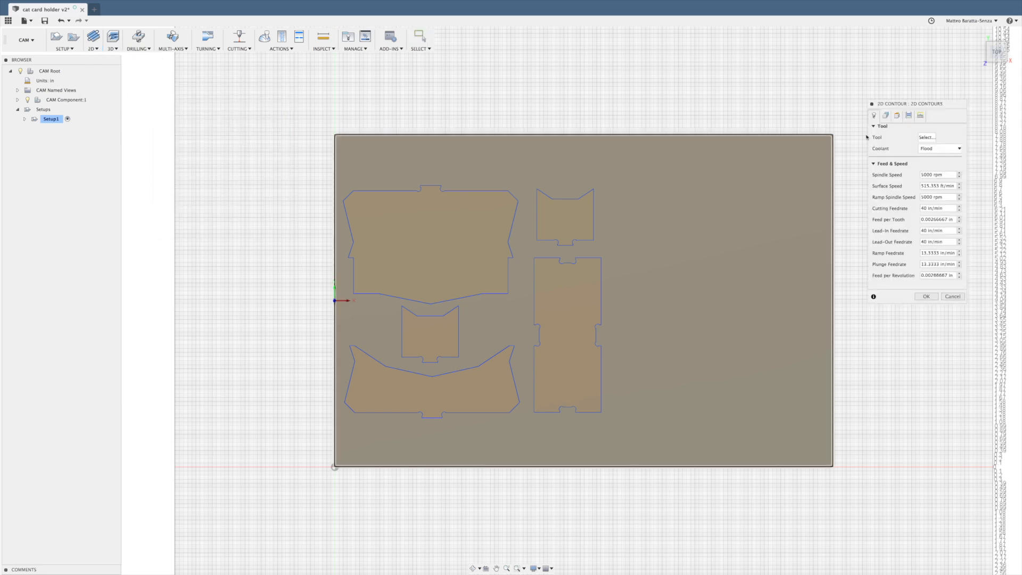
{"action": "left_click", "coordinate": [927, 138]}
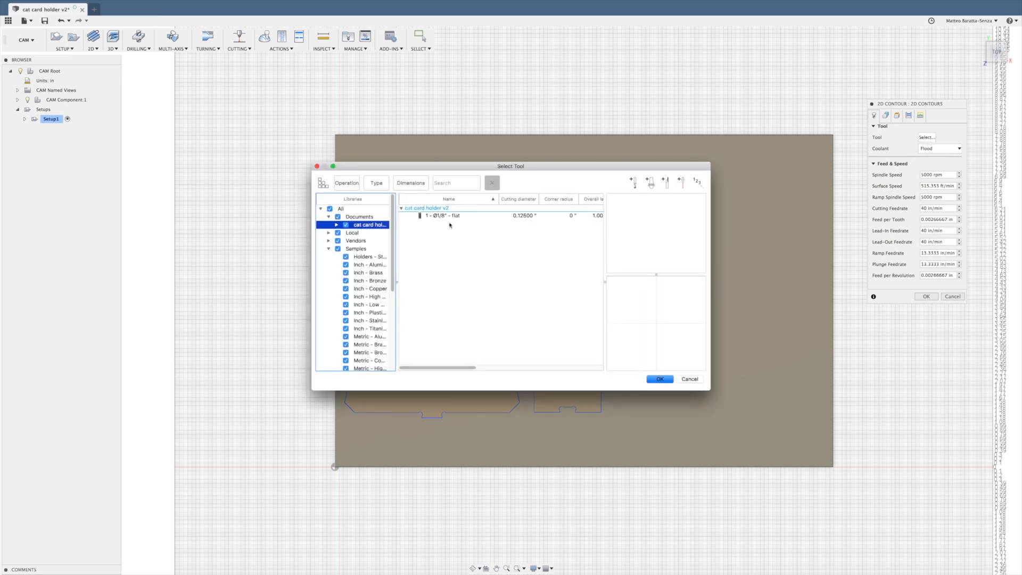
{"action": "left_click", "coordinate": [444, 217]}
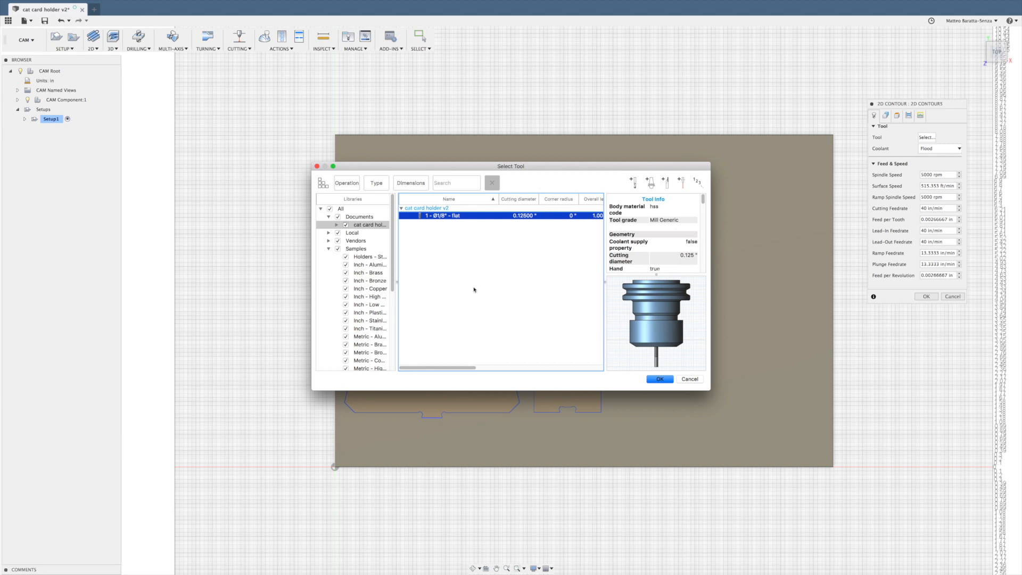
{"action": "left_click_drag", "start_coordinate": [463, 368], "coordinate": [426, 354]}
{"action": "left_click", "coordinate": [635, 182]}
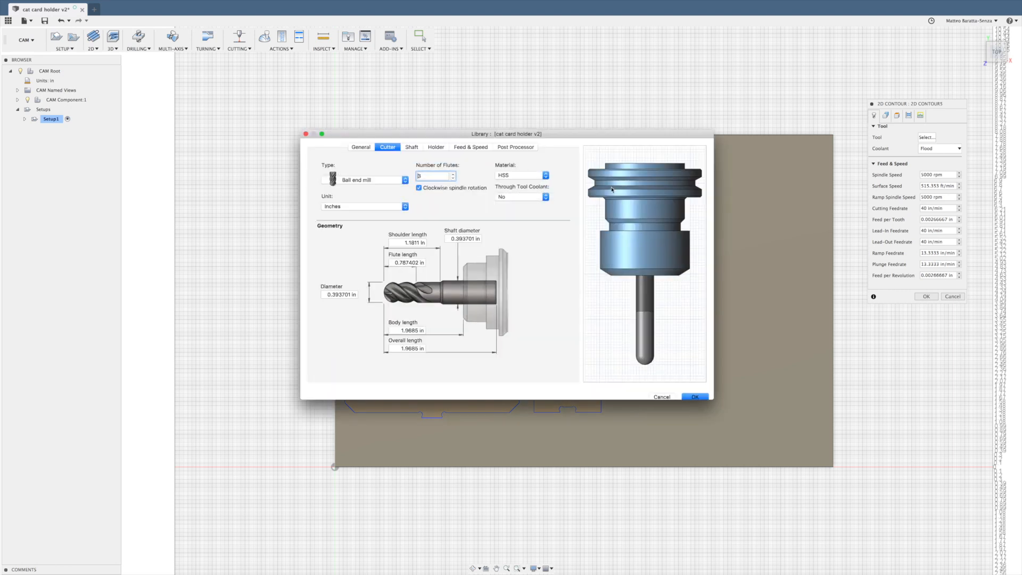
{"action": "left_click", "coordinate": [397, 179]}
{"action": "left_click", "coordinate": [388, 160]}
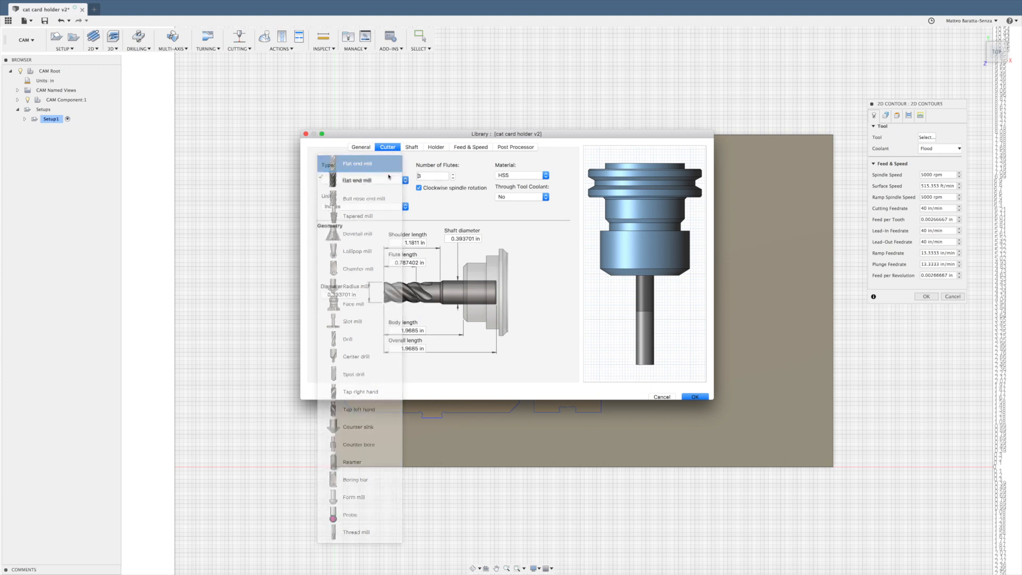
{"action": "left_click", "coordinate": [453, 178]}
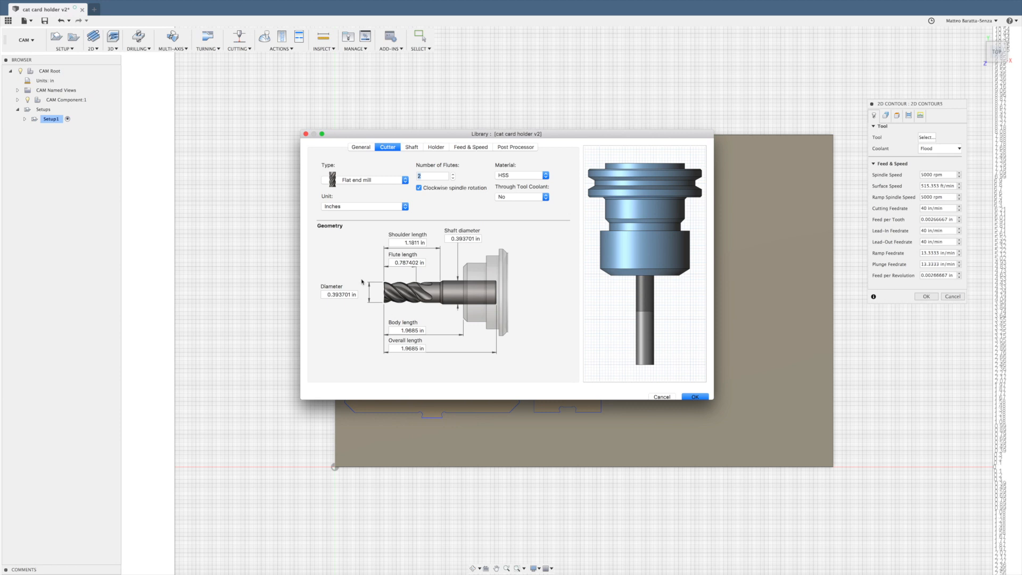
{"action": "left_click", "coordinate": [333, 294]}
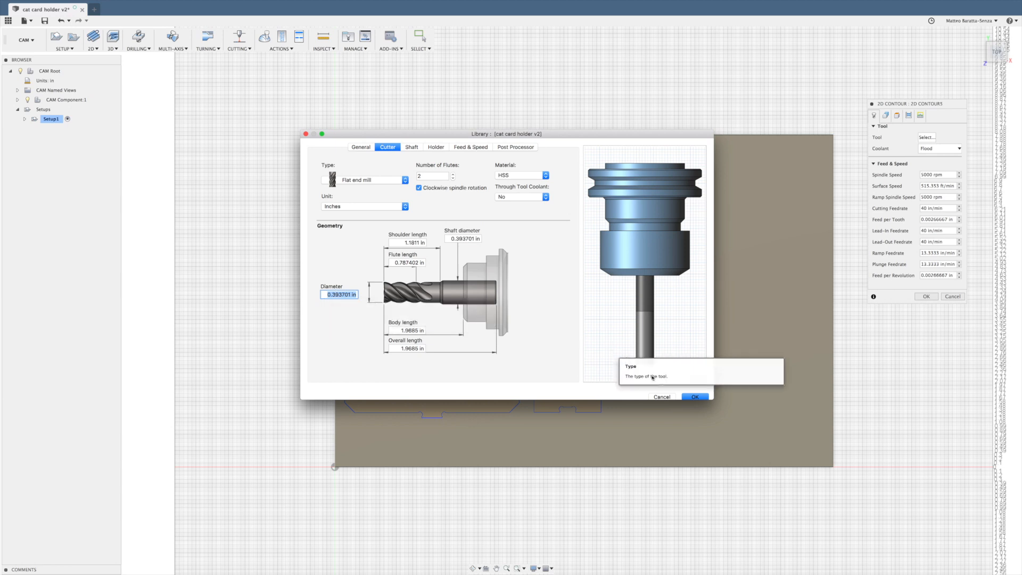
{"action": "left_click", "coordinate": [662, 397]}
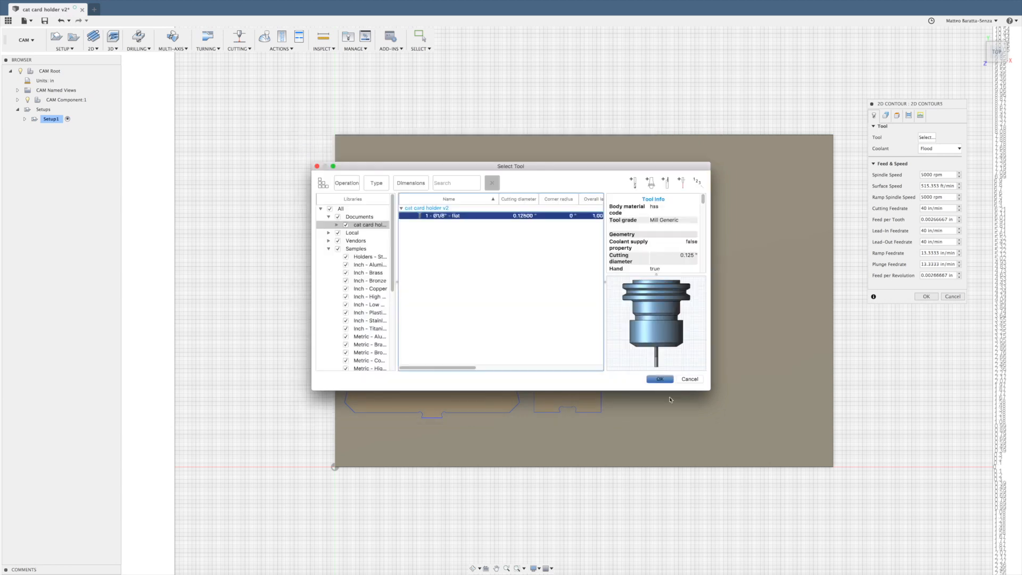
- Confirm the 1/8 in flat end mill for the contour and set the spindle speed to 12000 rpm
{"action": "left_click", "coordinate": [457, 215]}
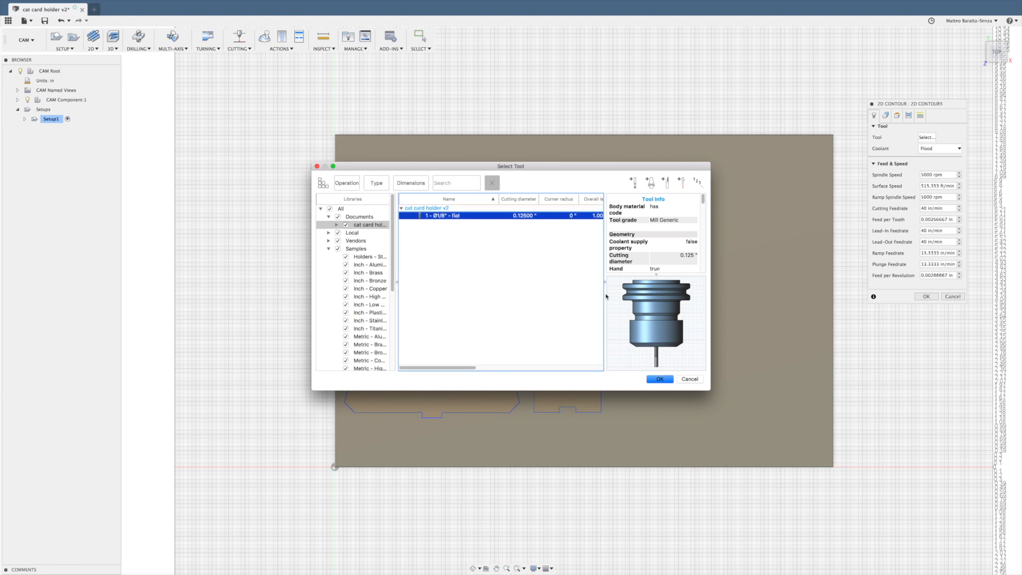
{"action": "scroll", "coordinate": [652, 238], "scroll_direction": "down", "scroll_amount": 3}
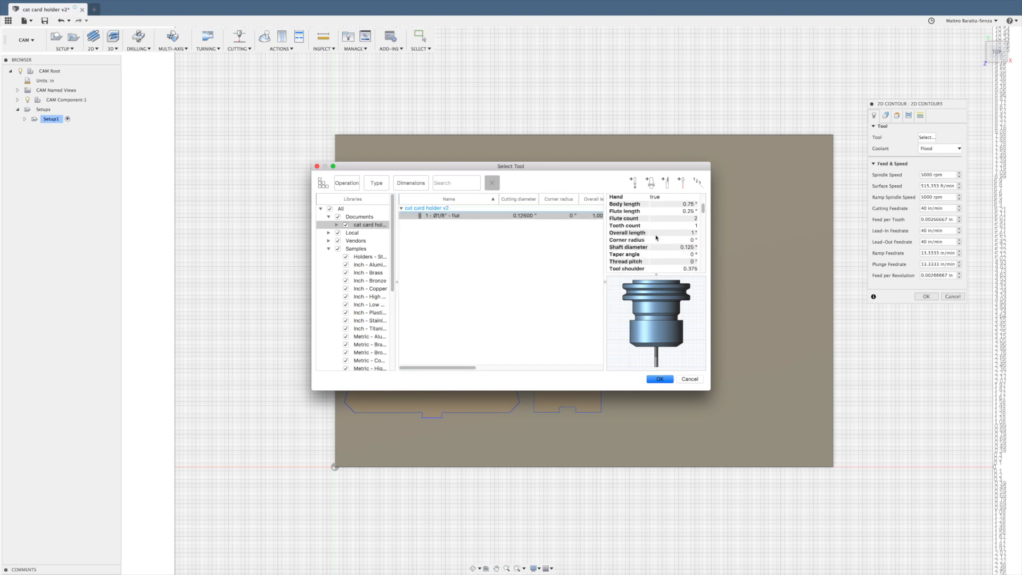
{"action": "left_click", "coordinate": [661, 380]}
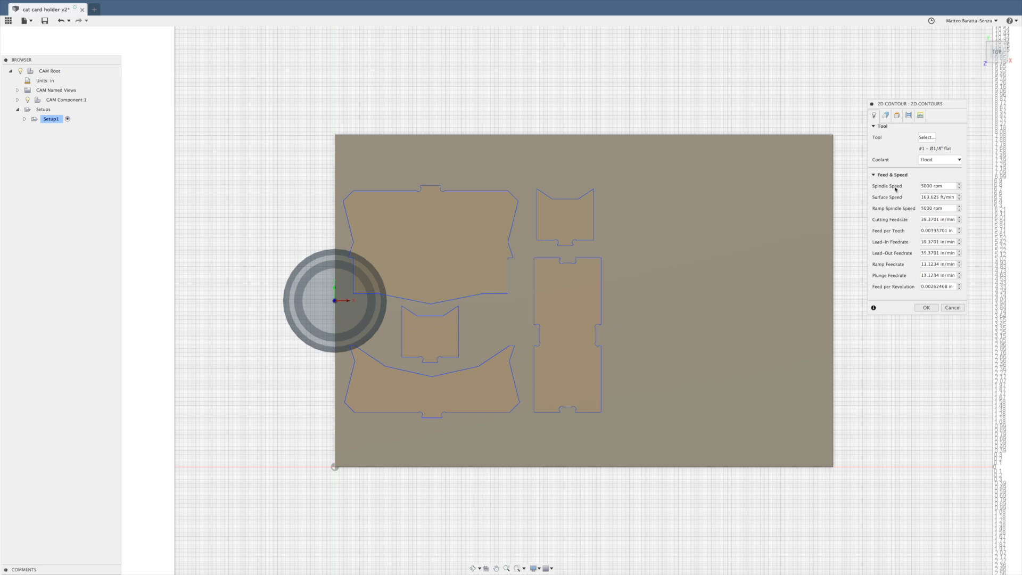
{"action": "left_click", "coordinate": [948, 188]}
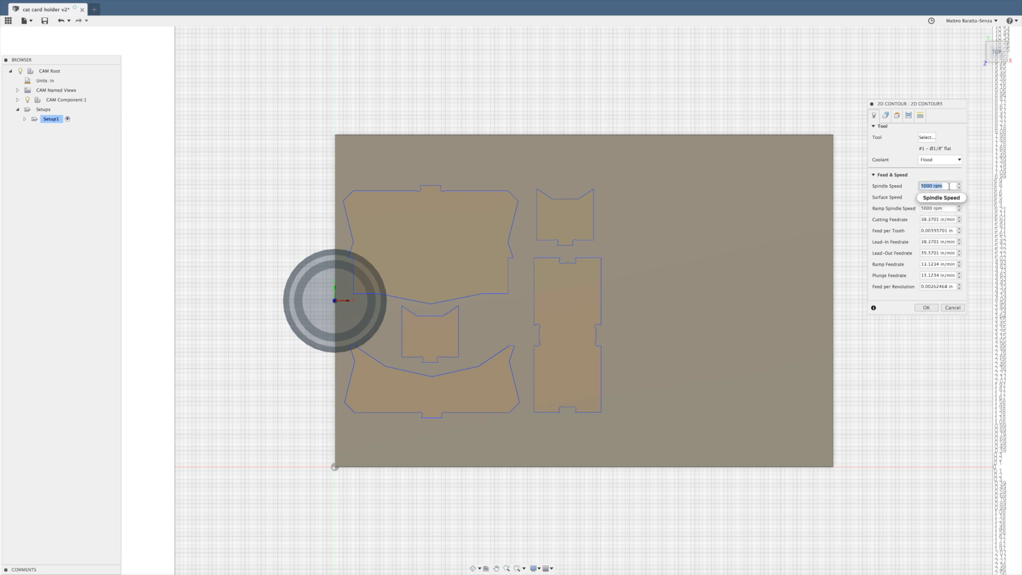
{"action": "type", "text": "12000"}
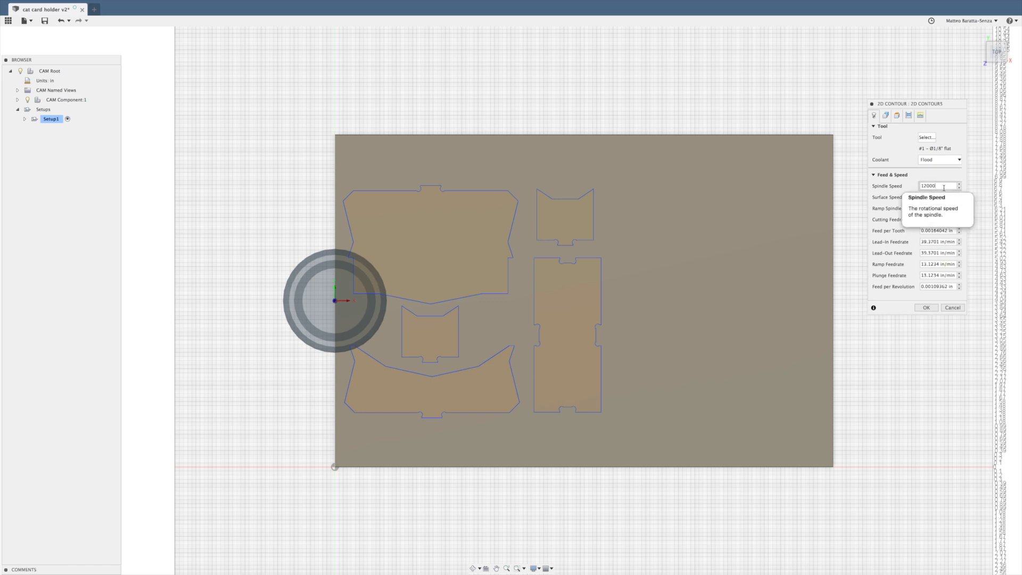
- Set the cutting feedrate to 26.322 in/min
{"action": "left_click_drag", "start_coordinate": [955, 220], "coordinate": [919, 220]}
{"action": "key", "text": "BackSpace"}
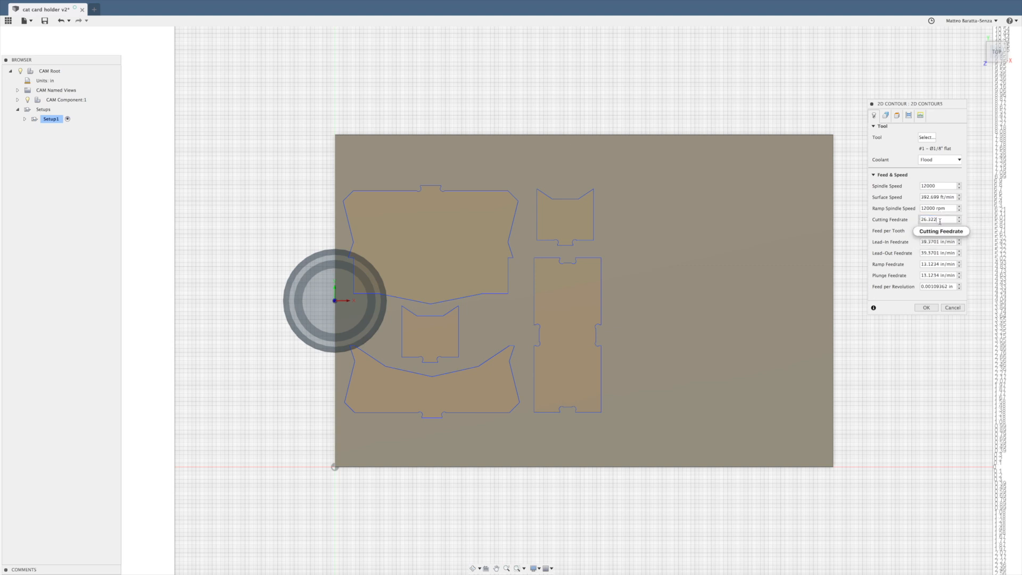
{"action": "double_click", "coordinate": [924, 219]}
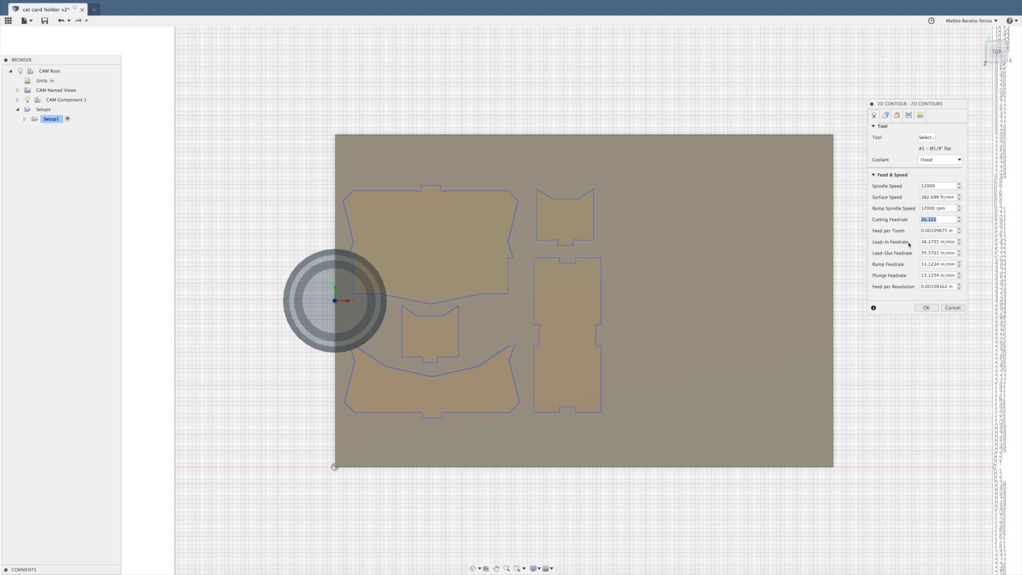
- Copy the 26.322 in/min cutting feedrate into the lead-in, lead-out, ramp and plunge feedrates
{"action": "left_click_drag", "start_coordinate": [921, 243], "coordinate": [954, 242]}
{"action": "key", "text": "BackSpace"}
{"action": "left_click_drag", "start_coordinate": [951, 220], "coordinate": [899, 221]}
{"action": "key", "text": "super+c"}
{"action": "left_click", "coordinate": [933, 243]}
{"action": "key", "text": "super+v"}
{"action": "left_click_drag", "start_coordinate": [922, 253], "coordinate": [959, 276]}
{"action": "key", "text": "super+v"}
{"action": "key", "text": "super+v"}
{"action": "key", "text": "super+v"}
{"action": "left_click", "coordinate": [930, 265]}
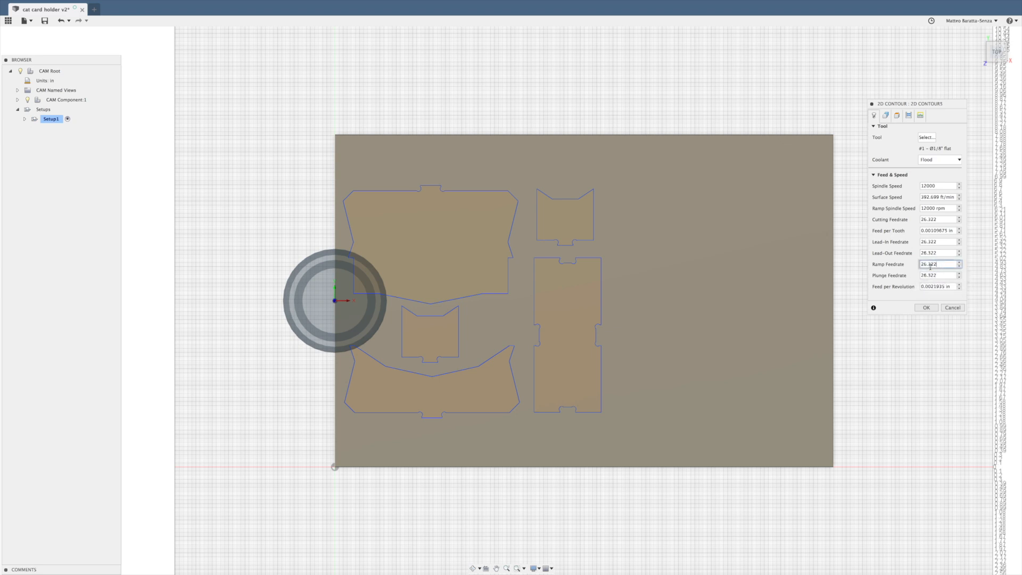
- Set the ramp and plunge feedrates to 15 in/min
{"action": "left_click_drag", "start_coordinate": [936, 264], "coordinate": [924, 265]}
{"action": "key", "text": "BackSpace"}
{"action": "key", "text": "Tab"}
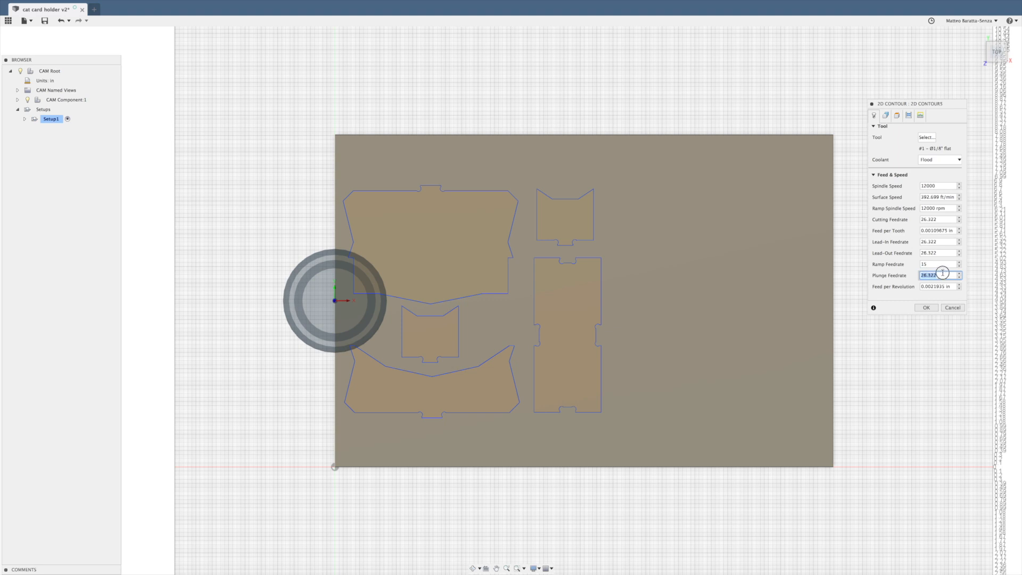
{"action": "type", "text": "15"}
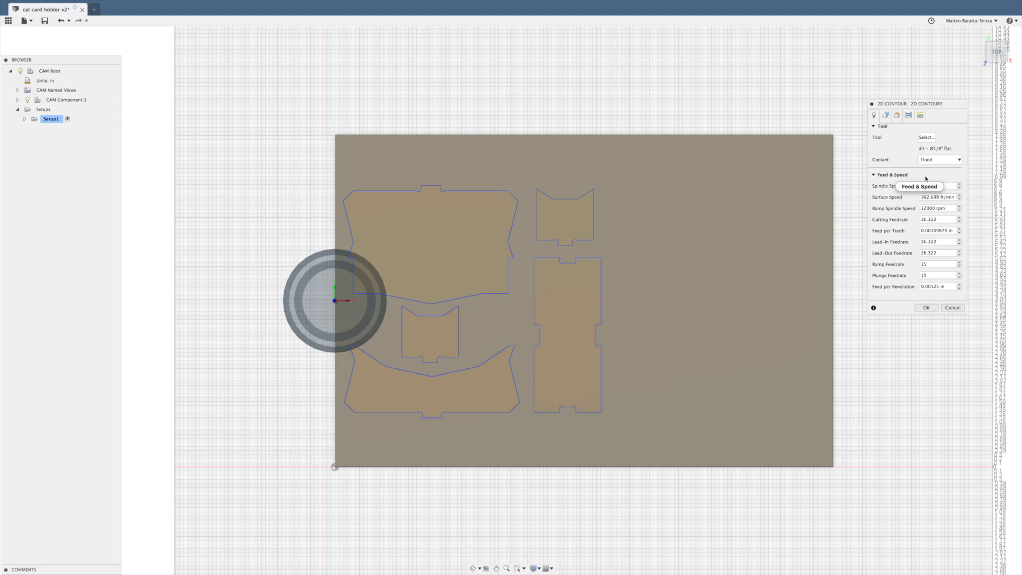
{"action": "left_click", "coordinate": [926, 220]}
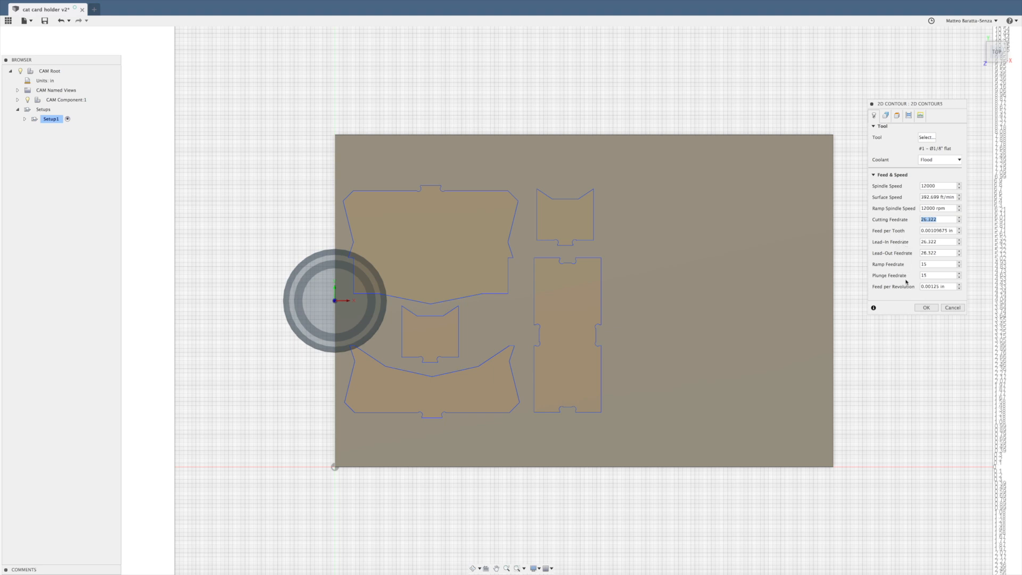
{"action": "type", "text": "w"}
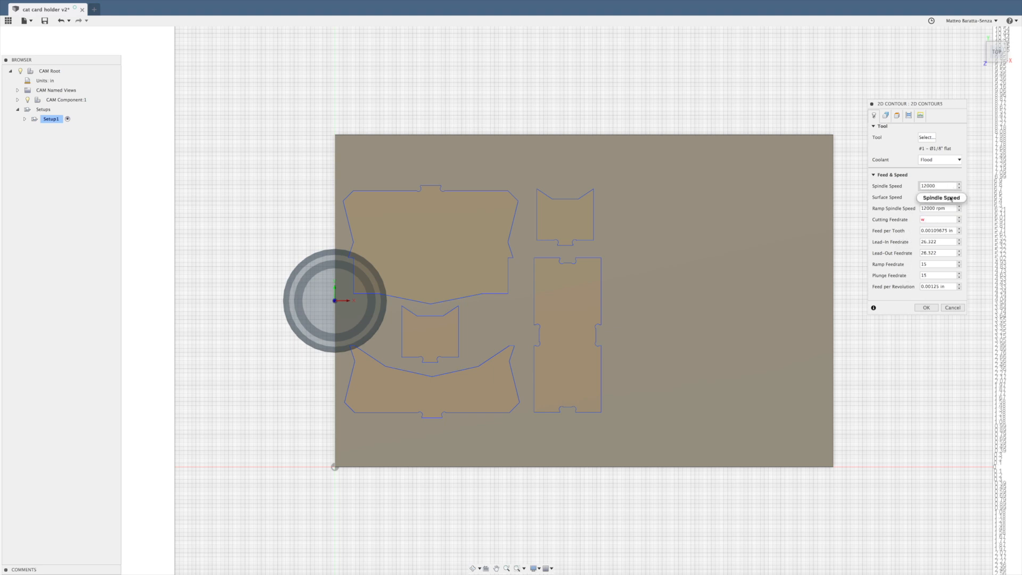
{"action": "key", "text": "super+z"}
- Select the outlines of all five card holder parts as the contours to machine
{"action": "left_click", "coordinate": [885, 116]}
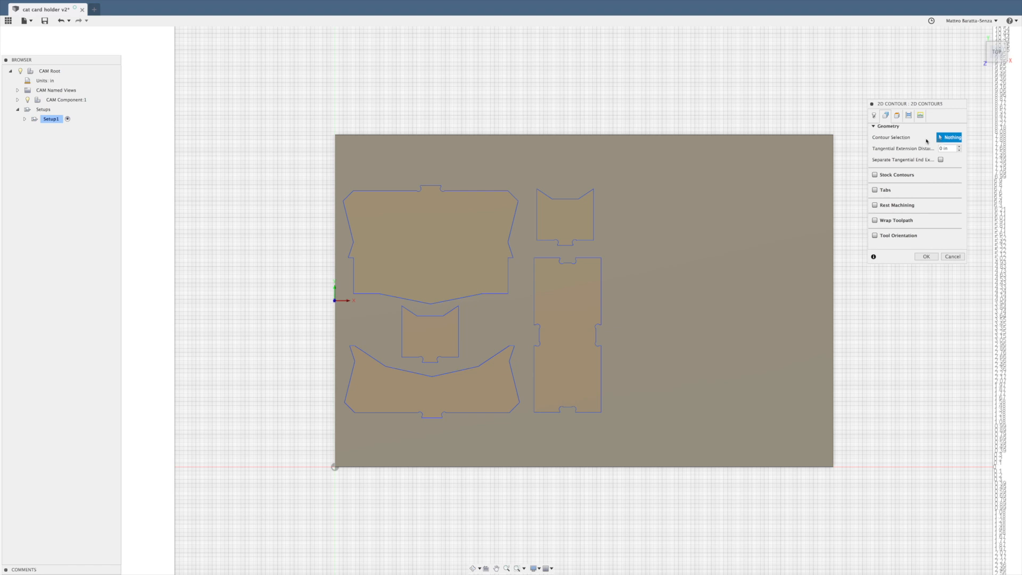
{"action": "left_click", "coordinate": [485, 191]}
{"action": "left_click", "coordinate": [538, 239]}
{"action": "left_click", "coordinate": [534, 306]}
{"action": "left_click", "coordinate": [424, 376]}
{"action": "left_click", "coordinate": [458, 332]}
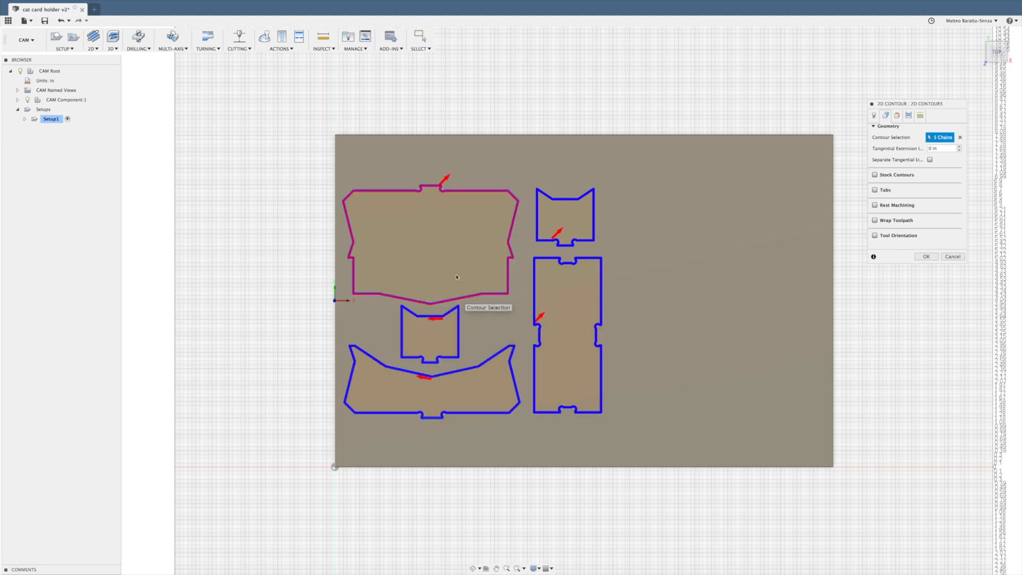
- Flip the cutting side of the selected contour chains using their direction arrows
{"action": "left_click", "coordinate": [445, 180]}
{"action": "left_click", "coordinate": [450, 189]}
{"action": "left_click", "coordinate": [556, 233]}
{"action": "left_click", "coordinate": [536, 325]}
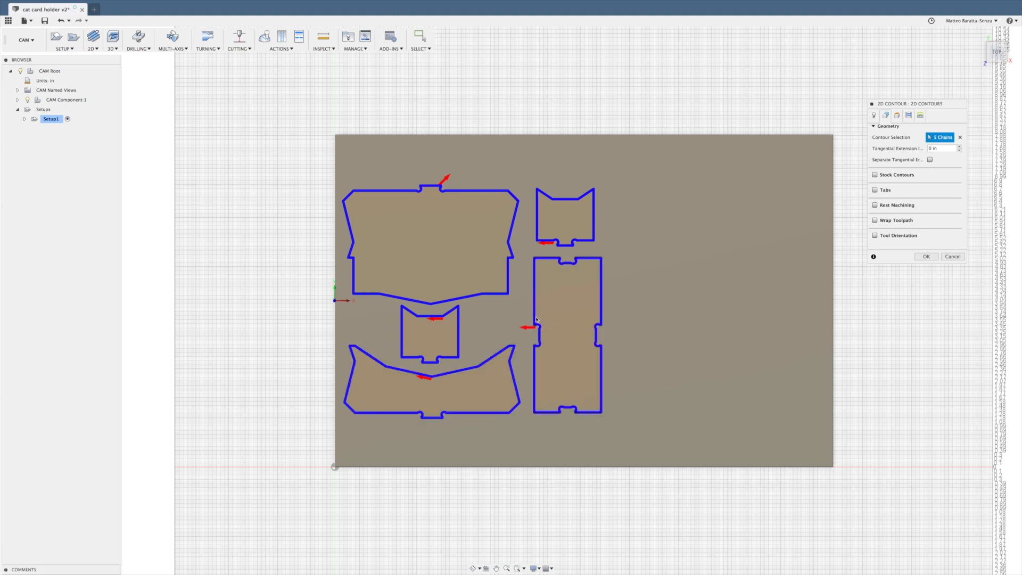
{"action": "left_click", "coordinate": [437, 318]}
{"action": "left_click", "coordinate": [435, 376]}
- Enable holding tabs on the contours and flip the cutting side of the largest part's chain
{"action": "left_click", "coordinate": [875, 190]}
{"action": "left_click", "coordinate": [444, 179]}
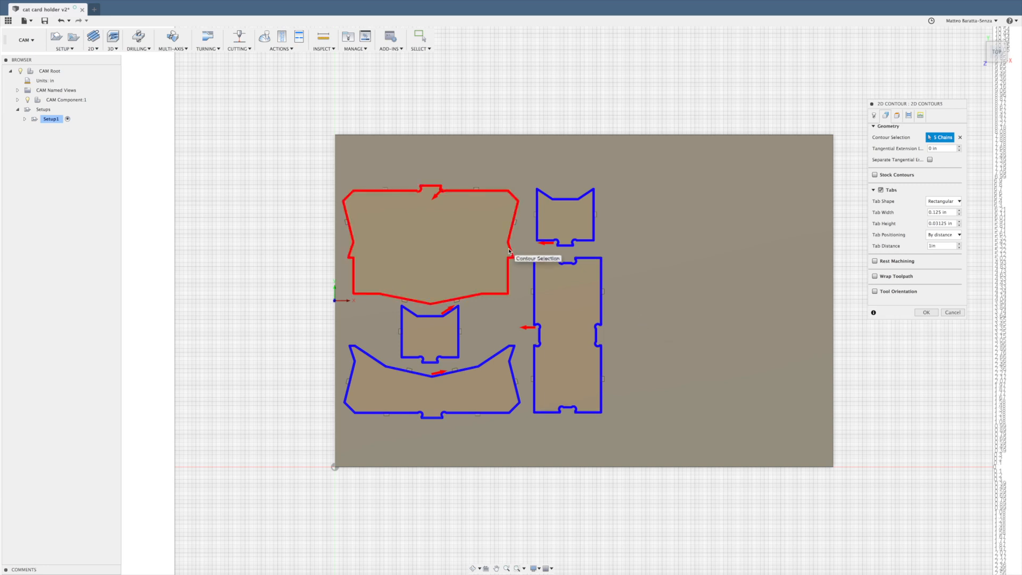
{"action": "scroll", "coordinate": [524, 260], "scroll_direction": "up", "scroll_amount": 2}
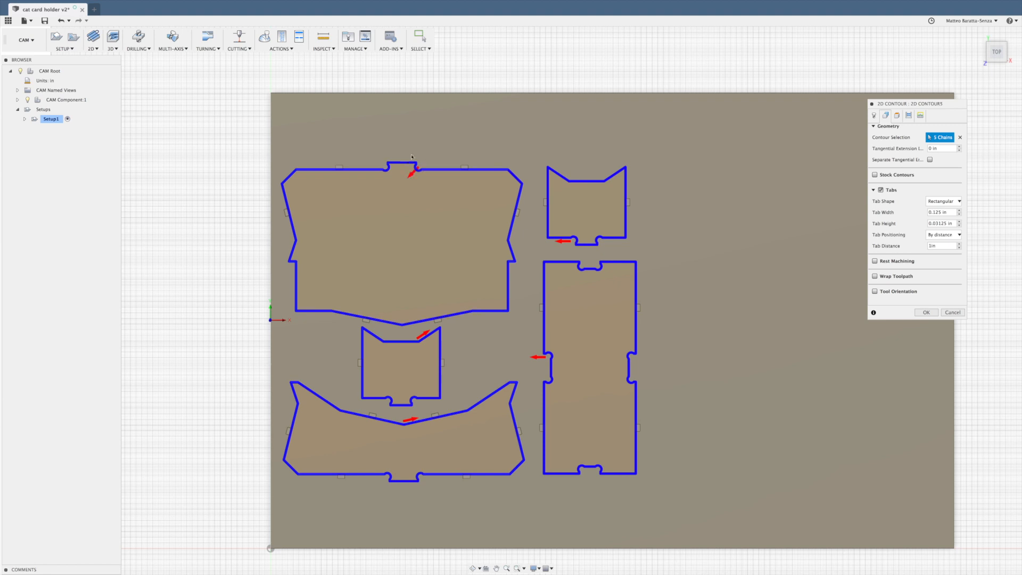
{"action": "scroll", "coordinate": [412, 181], "scroll_direction": "up", "scroll_amount": 2}
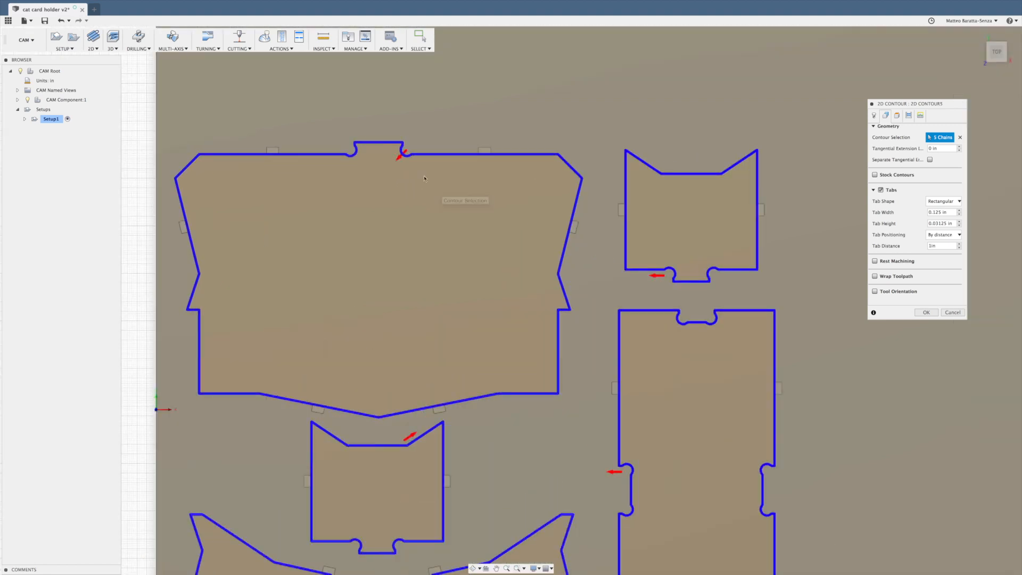
{"action": "scroll", "coordinate": [415, 173], "scroll_direction": "up", "scroll_amount": 3}
{"action": "scroll", "coordinate": [415, 170], "scroll_direction": "down", "scroll_amount": 1}
{"action": "scroll", "coordinate": [415, 170], "scroll_direction": "down", "scroll_amount": 8}
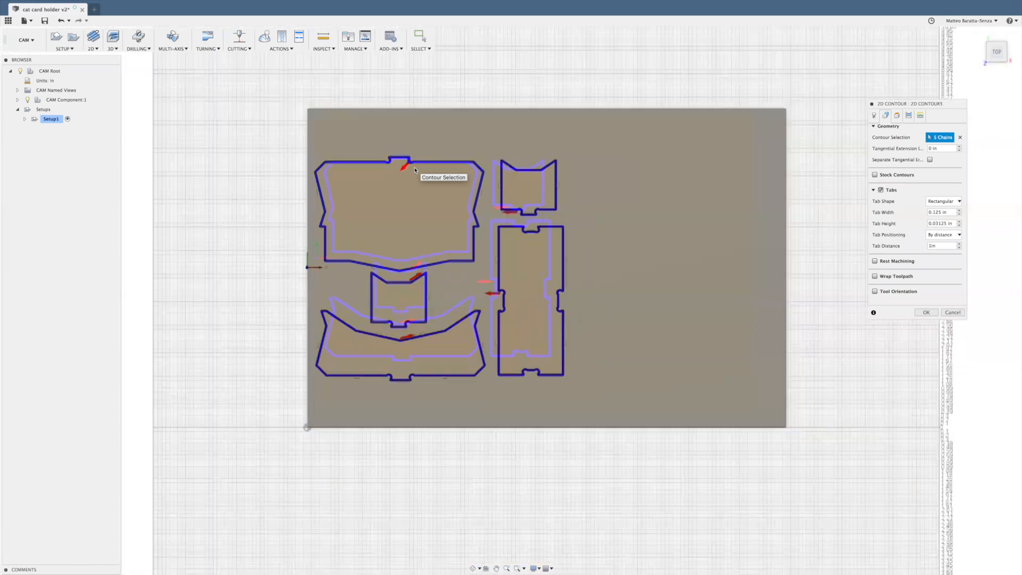
{"action": "scroll", "coordinate": [583, 261], "scroll_direction": "up", "scroll_amount": 3}
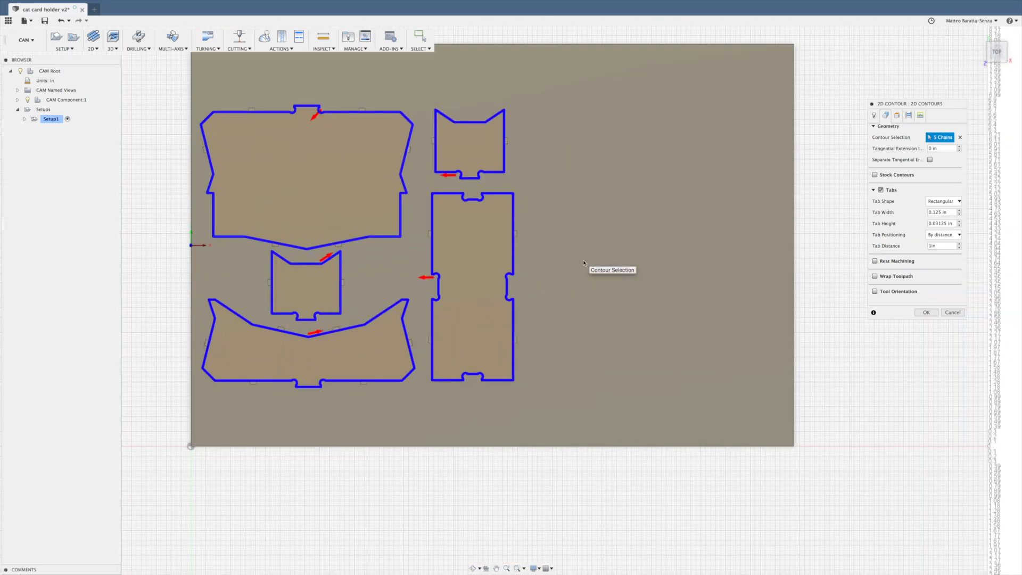
- View the sheet from the front and set the Top Height reference to Model top
{"action": "left_click", "coordinate": [897, 116]}
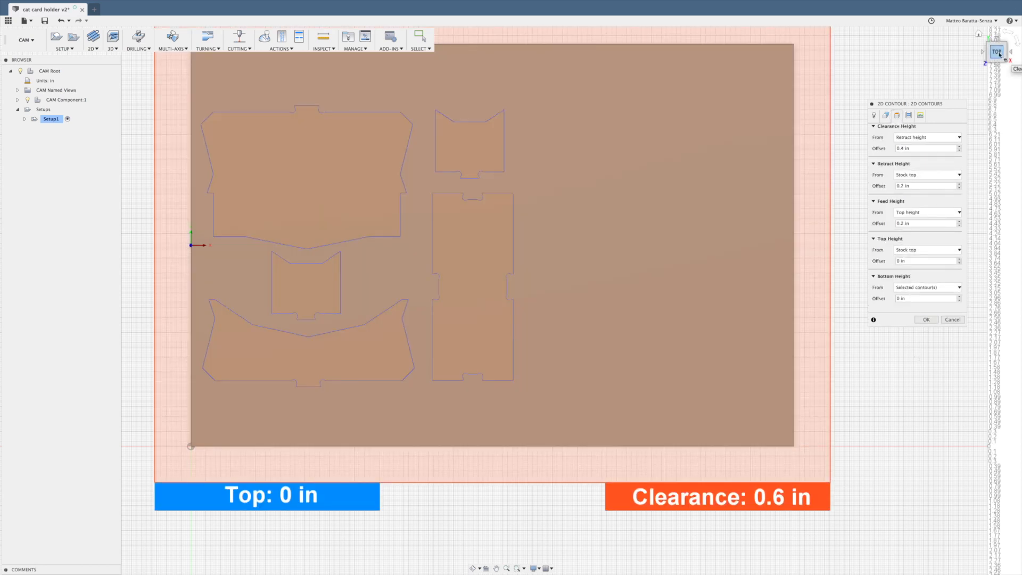
{"action": "left_click", "coordinate": [979, 34]}
{"action": "left_click", "coordinate": [989, 59]}
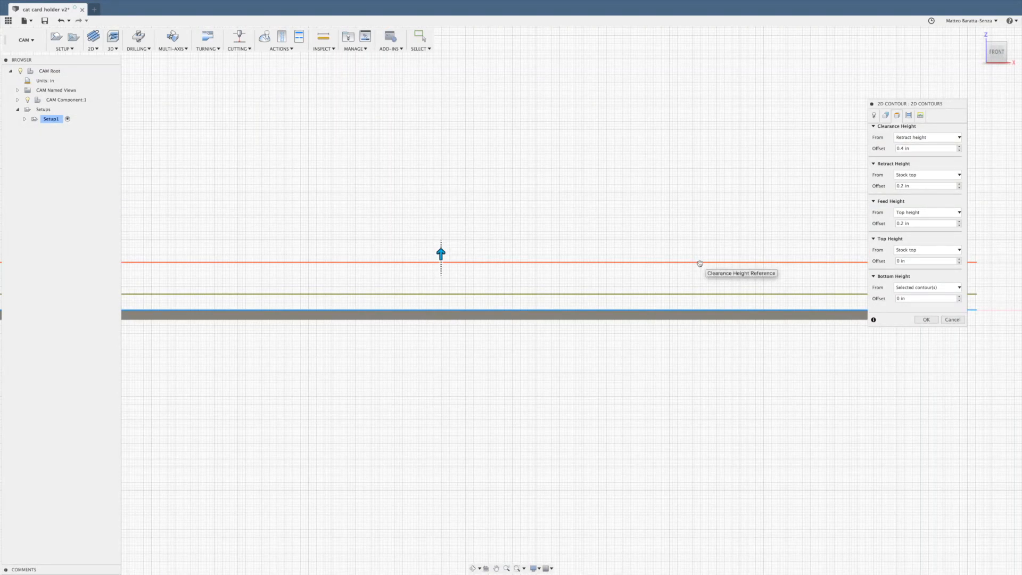
{"action": "left_click", "coordinate": [899, 250]}
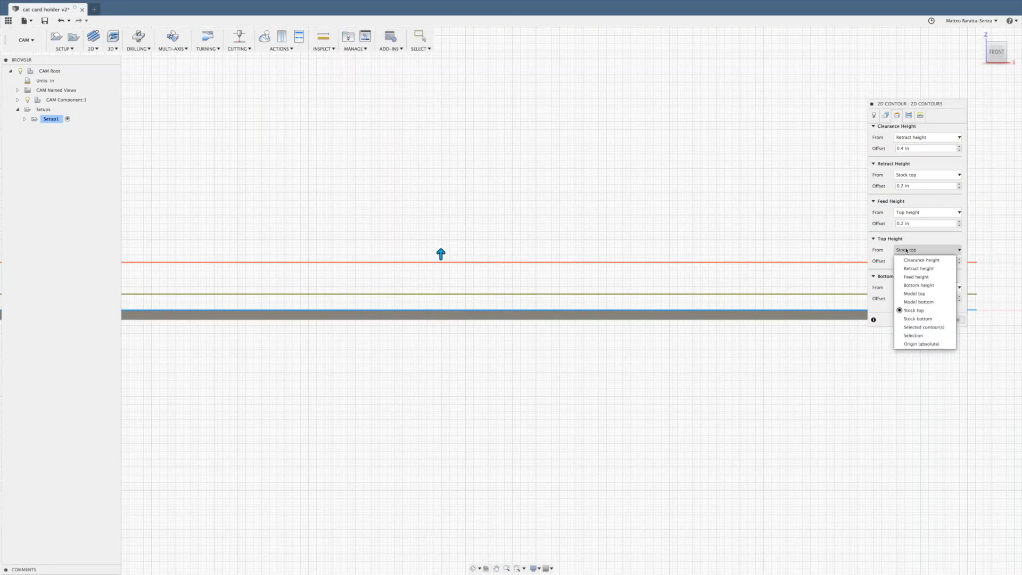
{"action": "left_click", "coordinate": [917, 294]}
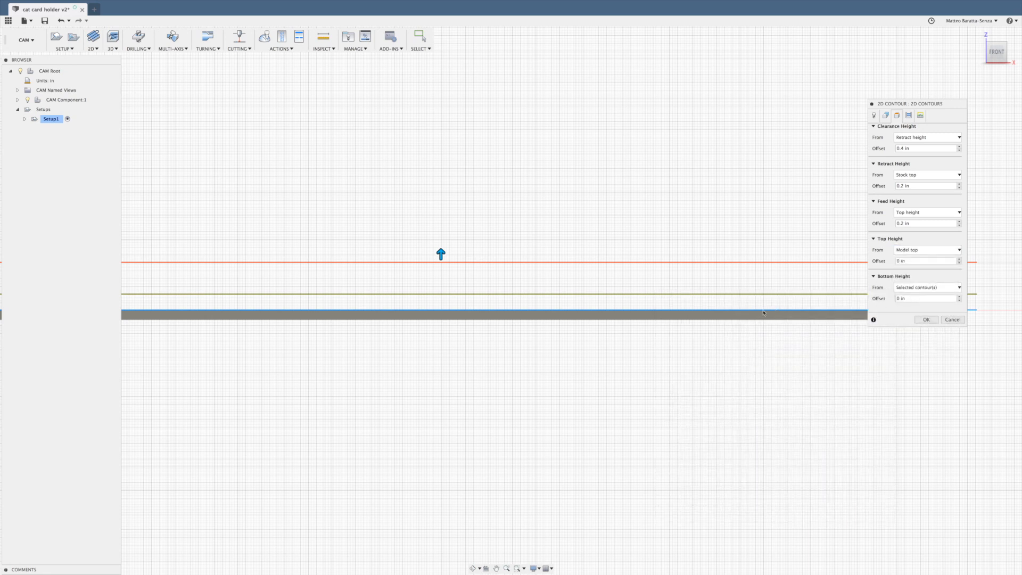
- Set the Bottom Height reference to Model bottom with an offset of -.01 in
{"action": "left_click", "coordinate": [900, 288]}
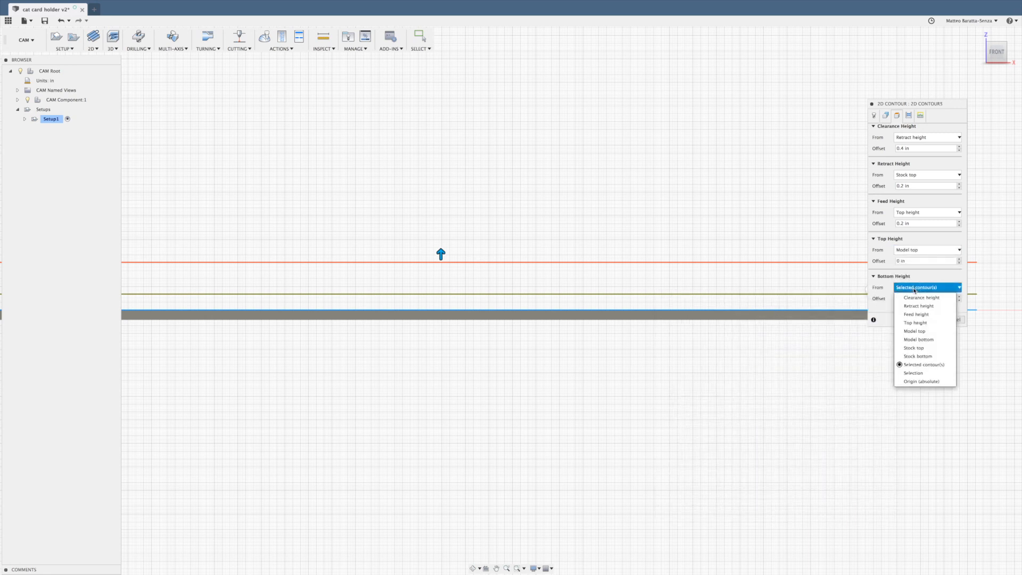
{"action": "left_click", "coordinate": [919, 339]}
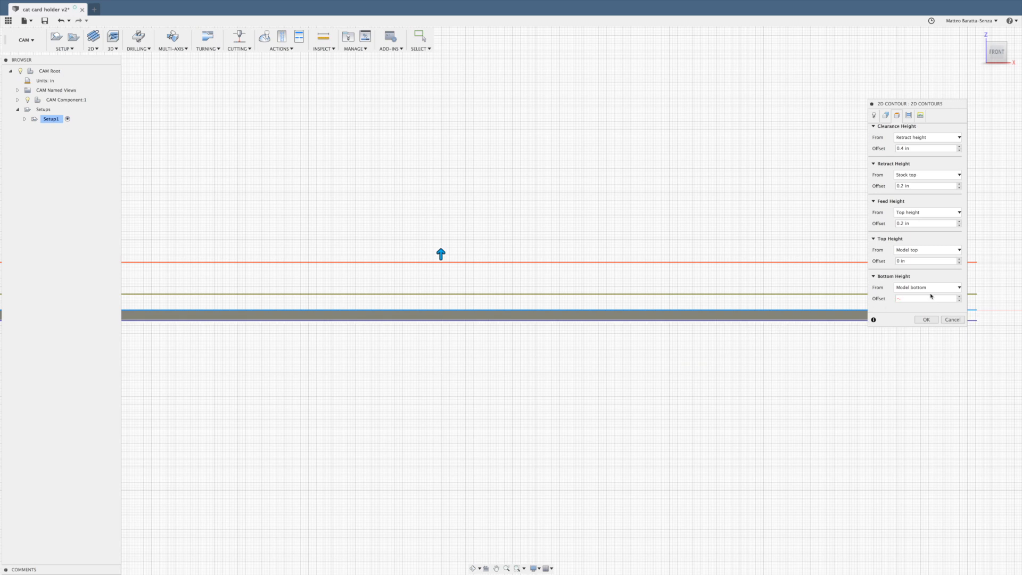
{"action": "scroll", "coordinate": [714, 320], "scroll_direction": "up", "scroll_amount": 6}
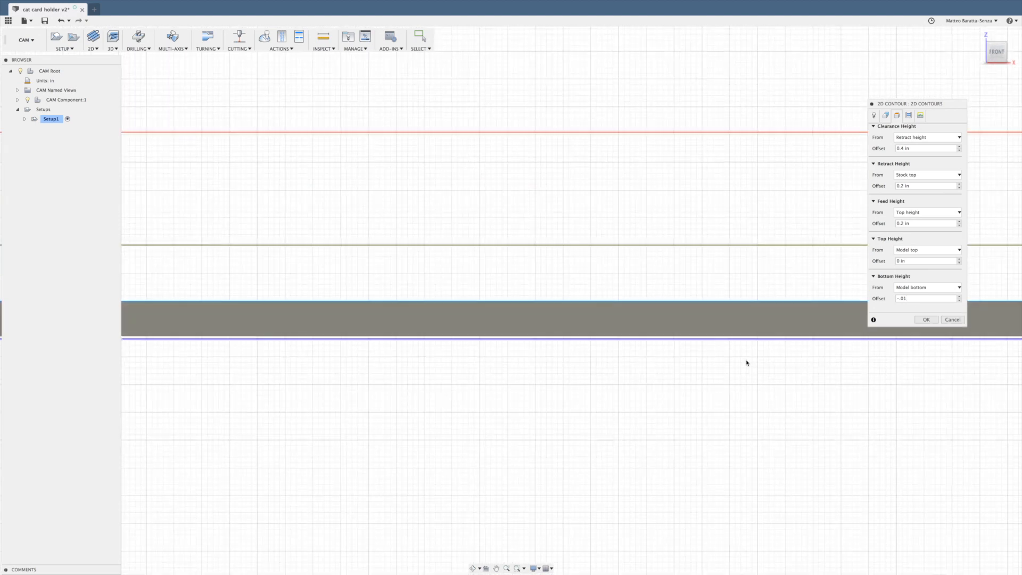
{"action": "scroll", "coordinate": [746, 360], "scroll_direction": "down", "scroll_amount": 3}
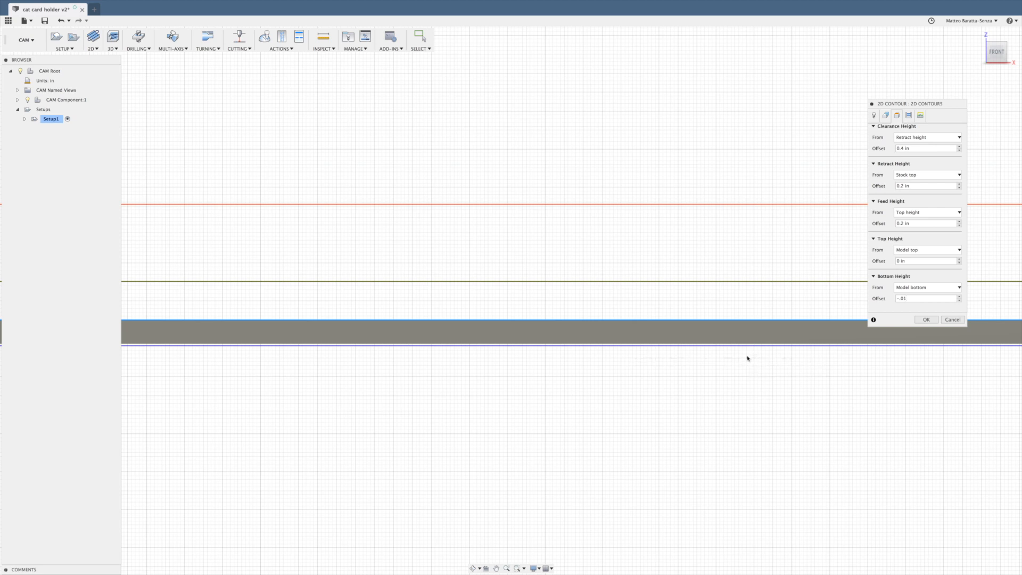
{"action": "scroll", "coordinate": [751, 360], "scroll_direction": "down", "scroll_amount": 3}
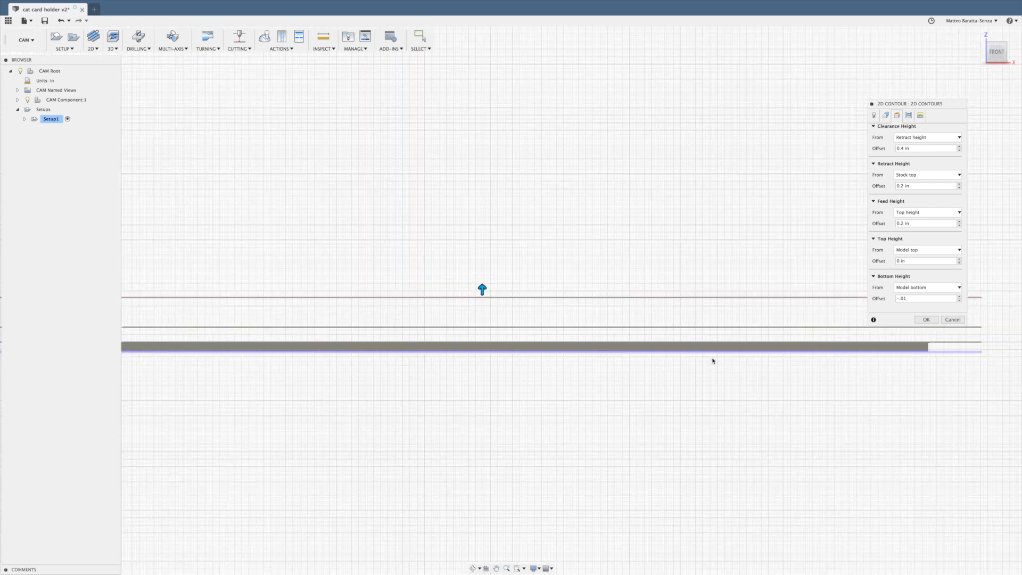
{"action": "scroll", "coordinate": [713, 360], "scroll_direction": "down", "scroll_amount": 3}
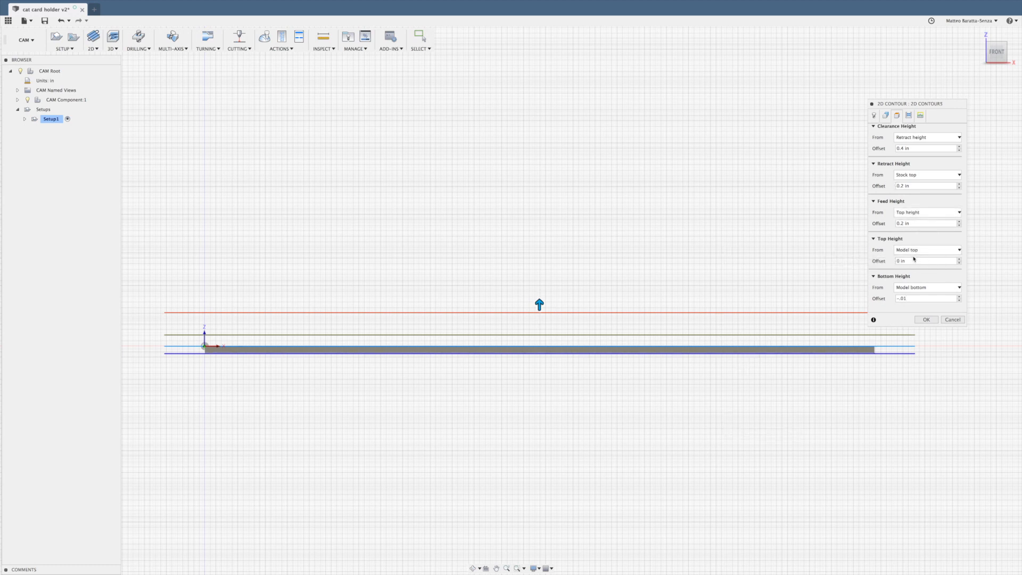
- Set the passes' sideways compensation to Right (conventional milling)
{"action": "left_click", "coordinate": [909, 115]}
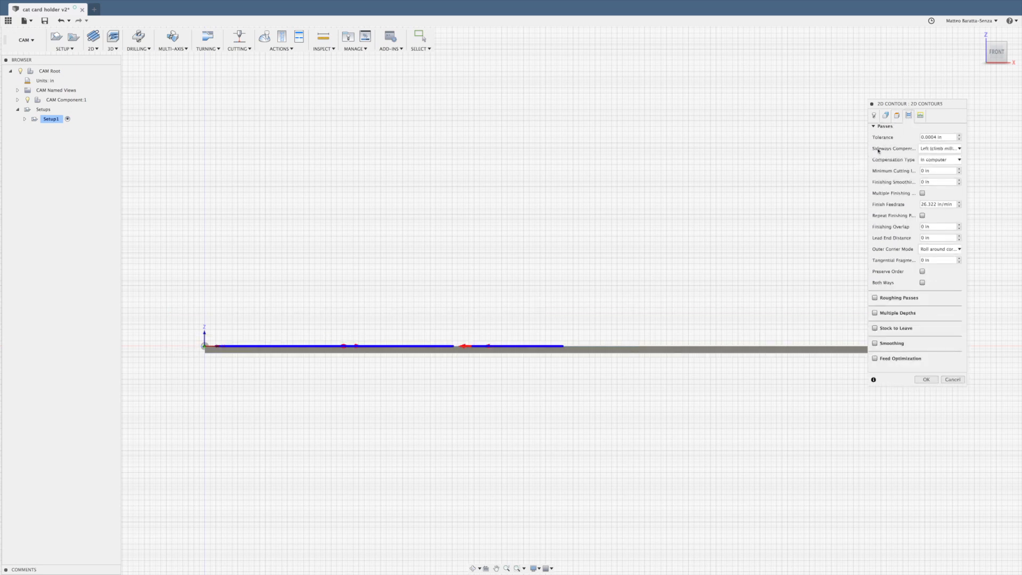
{"action": "left_click", "coordinate": [939, 148]}
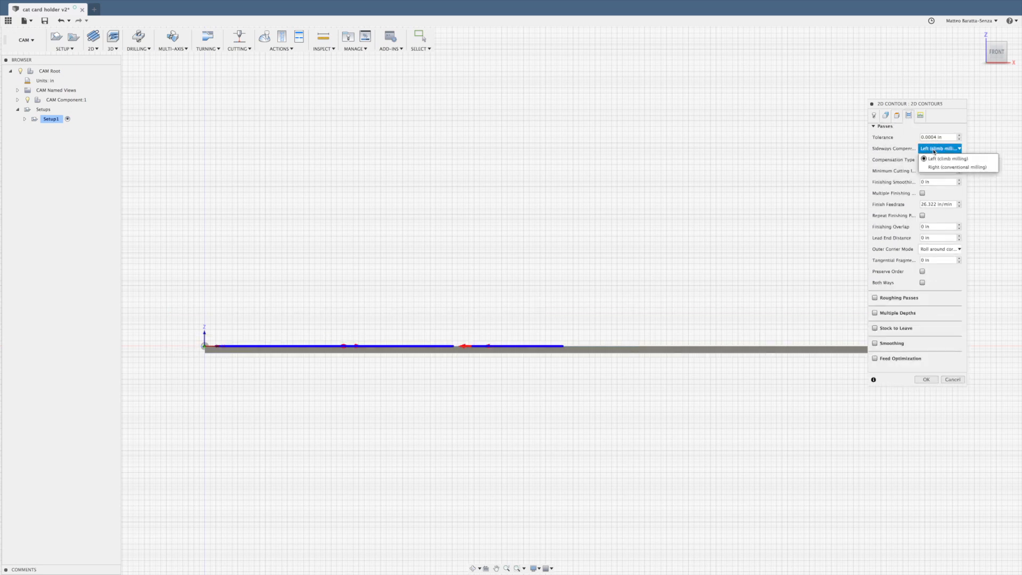
{"action": "left_click", "coordinate": [940, 167]}
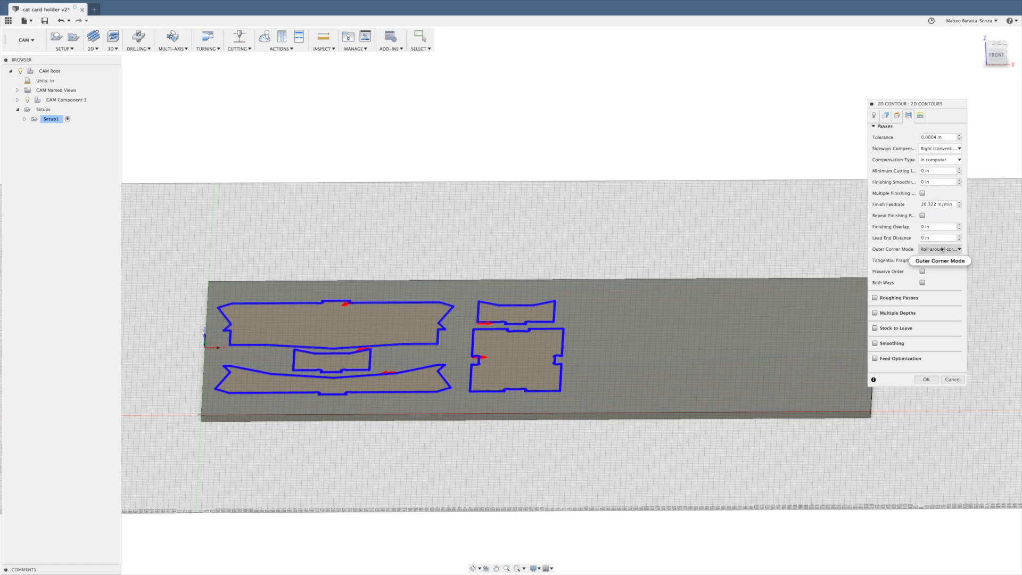
- Enable Multiple Depths and set the maximum roughing stepdown to .0625 in
{"action": "left_click", "coordinate": [876, 313]}
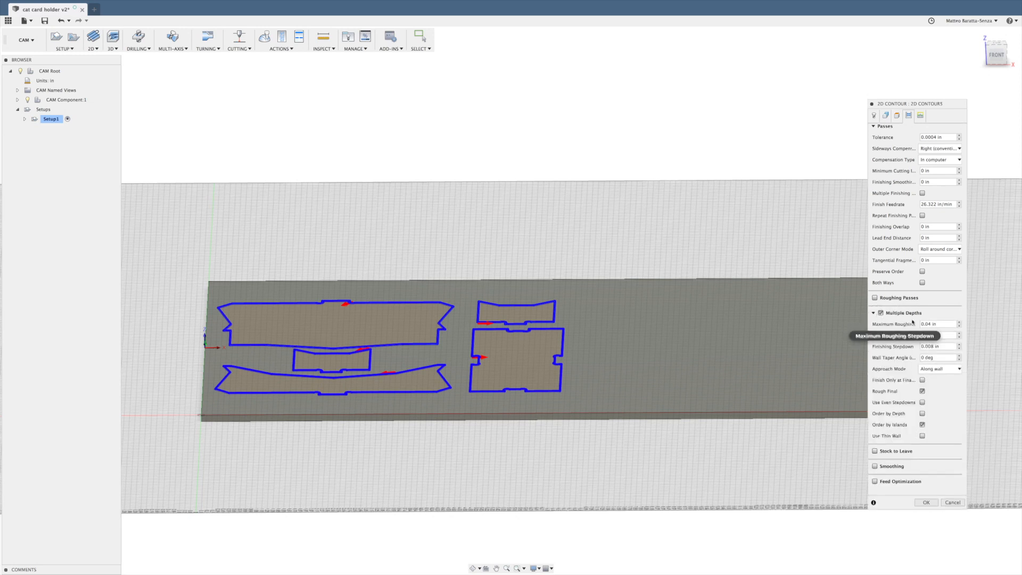
{"action": "left_click", "coordinate": [944, 325]}
{"action": "type", "text": ".0625"}
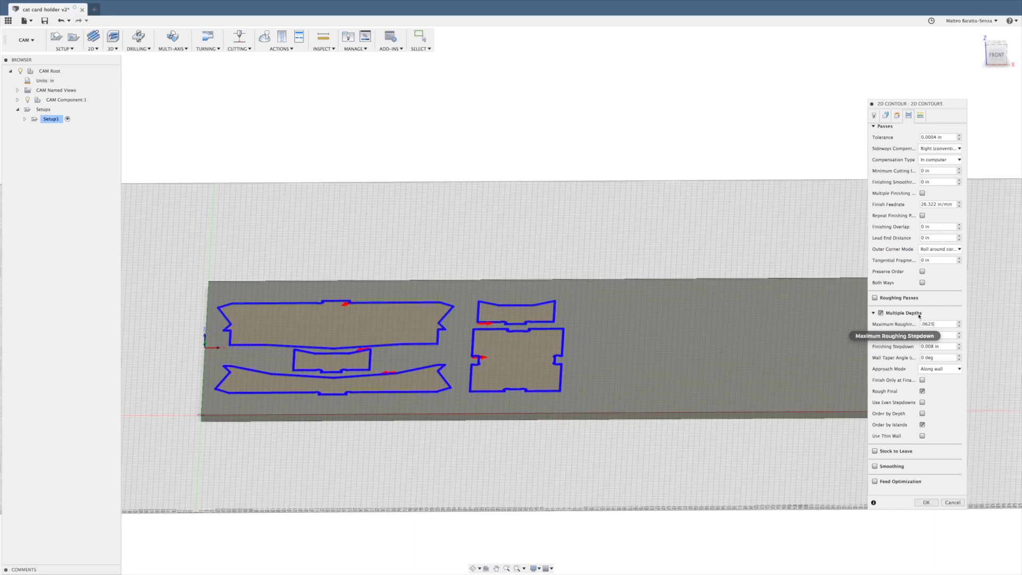
- Enable Keep Tool Down and Ramp in the 2D contour's linking settings and generate the toolpath
{"action": "left_click", "coordinate": [920, 115]}
{"action": "left_click", "coordinate": [930, 138]}
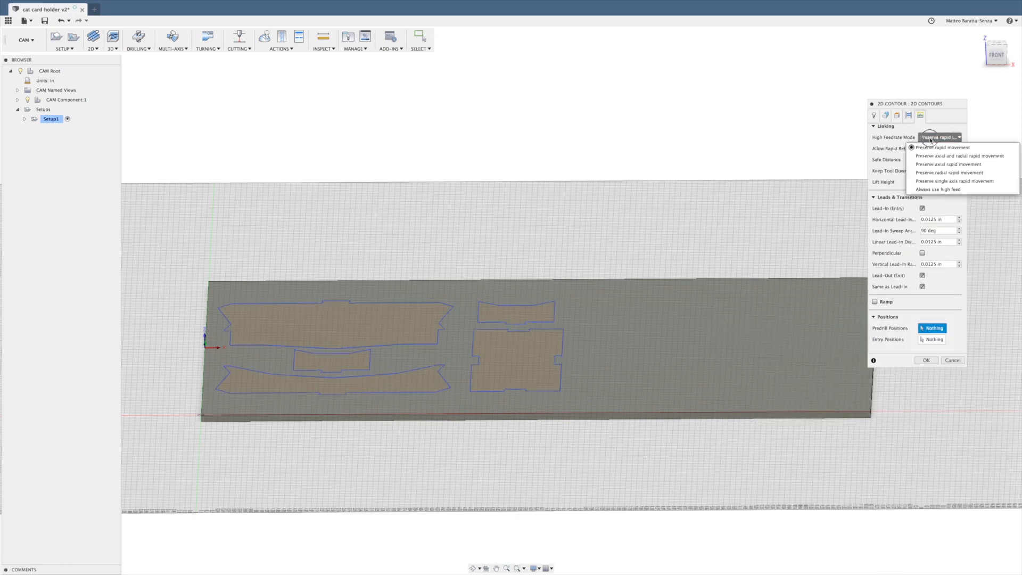
{"action": "left_click", "coordinate": [924, 148]}
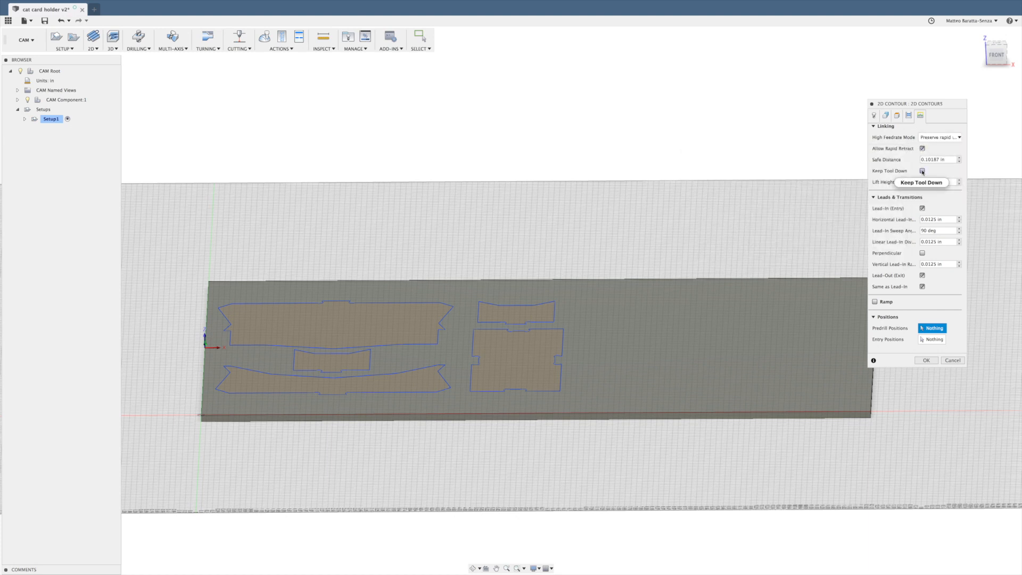
{"action": "left_click", "coordinate": [923, 171]}
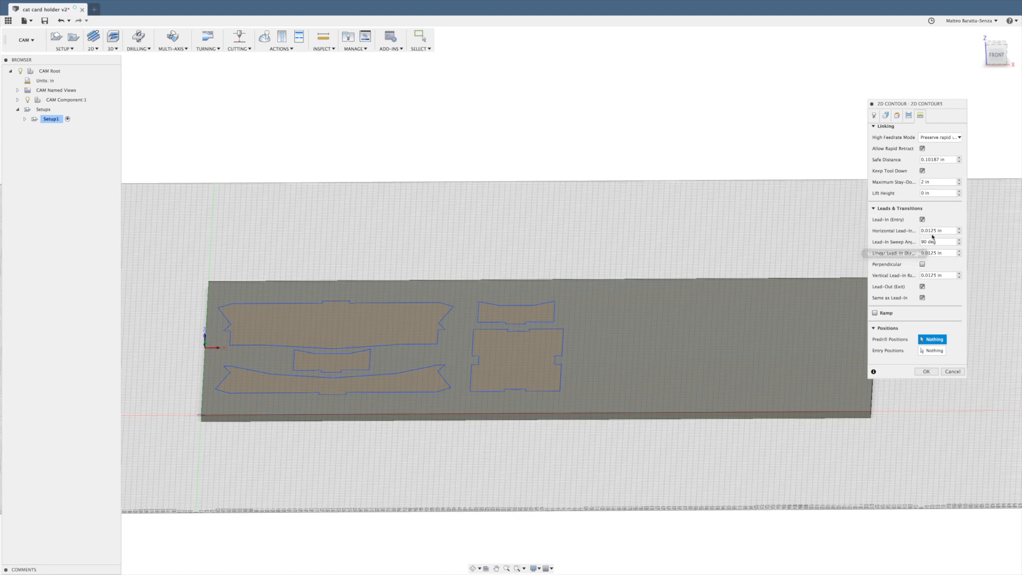
{"action": "left_click", "coordinate": [897, 314]}
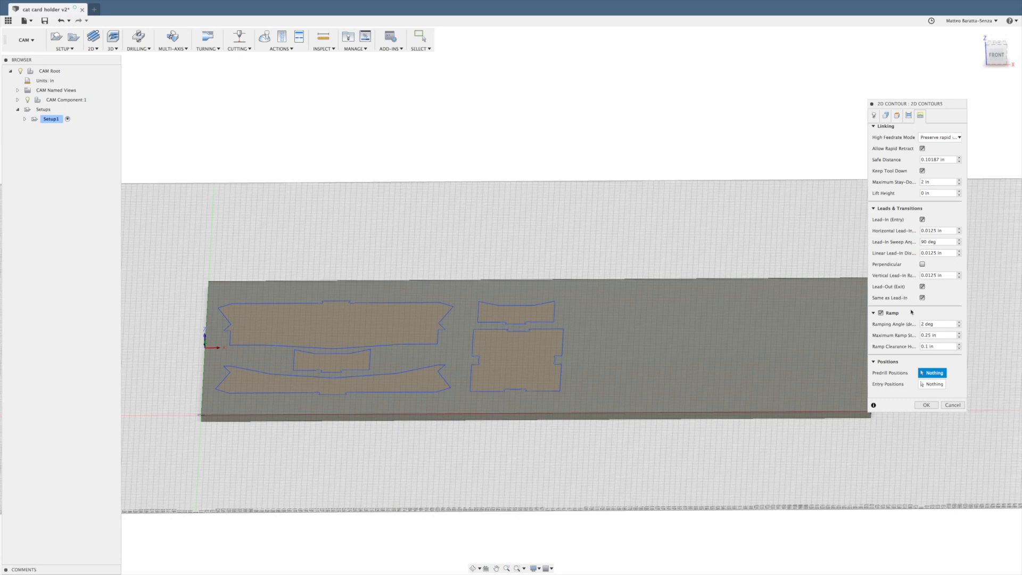
{"action": "left_click", "coordinate": [924, 403]}
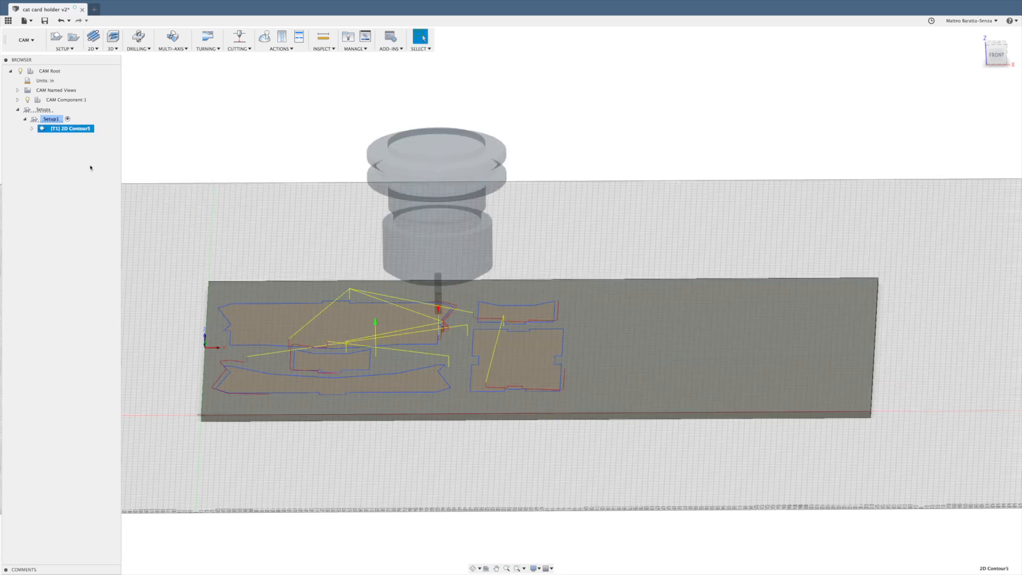
- Start simulating the 2D contour toolpath, with the tool displayed as a transparent shaft
{"action": "scroll", "coordinate": [389, 337], "scroll_direction": "down", "scroll_amount": 2}
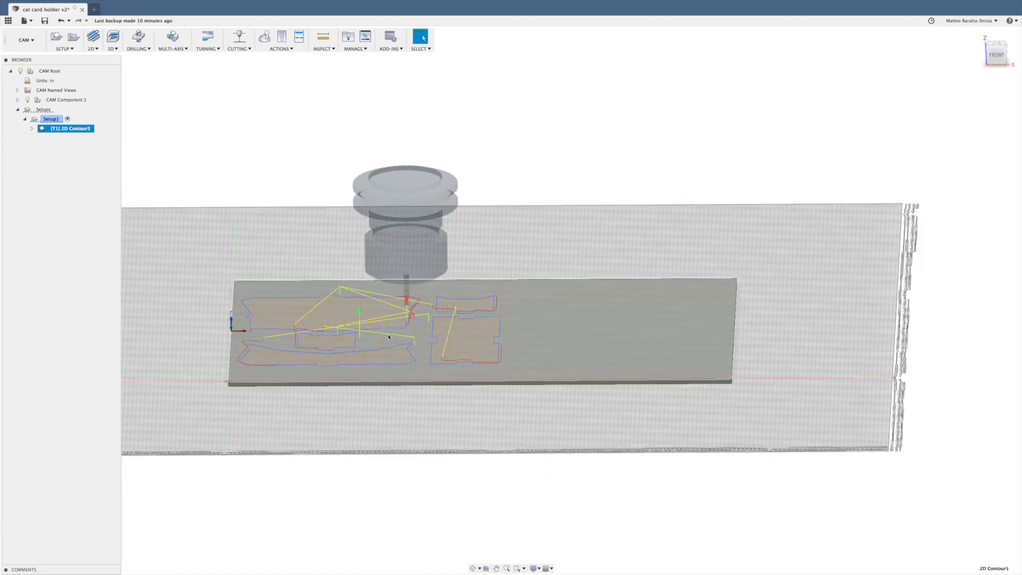
{"action": "middle_click_drag", "start_coordinate": [379, 416], "coordinate": [380, 454], "text": "shift"}
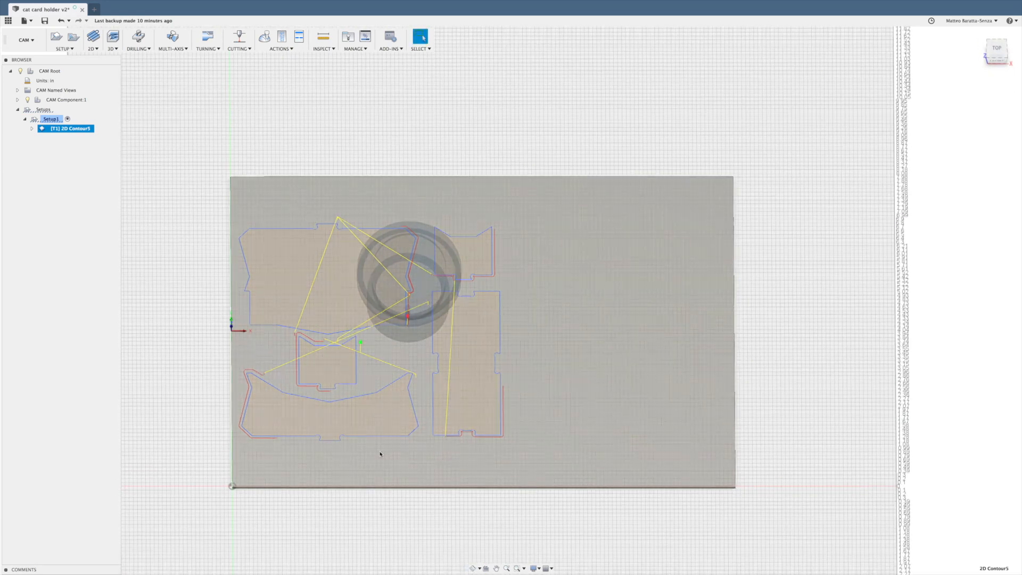
{"action": "scroll", "coordinate": [401, 405], "scroll_direction": "up", "scroll_amount": 3}
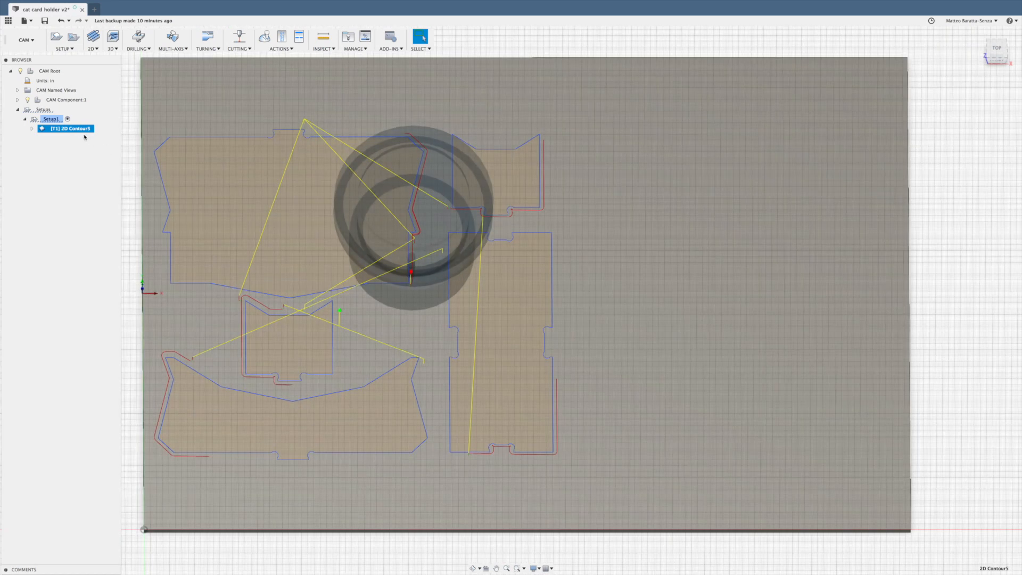
{"action": "right_click", "coordinate": [80, 130]}
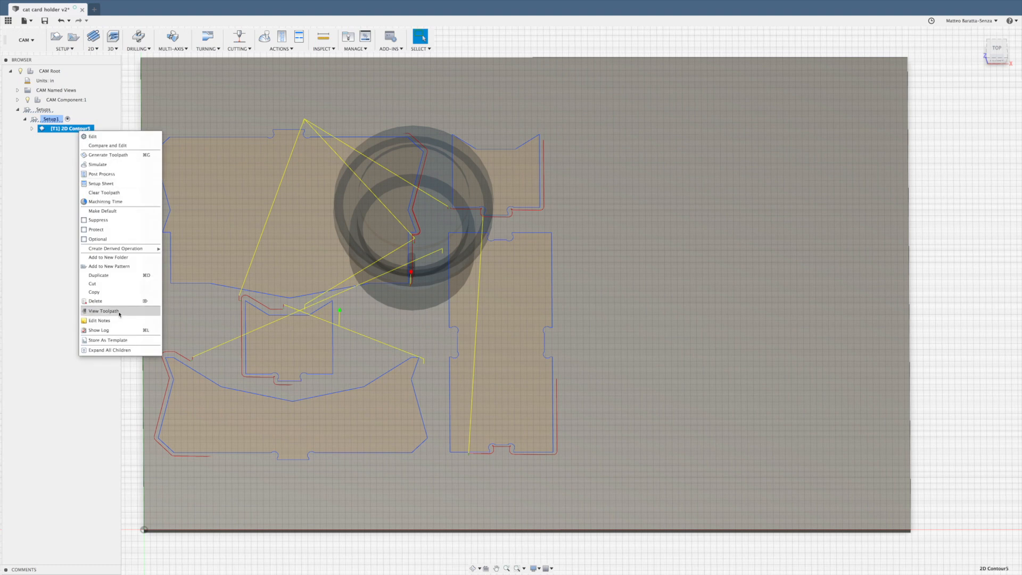
{"action": "left_click", "coordinate": [99, 165]}
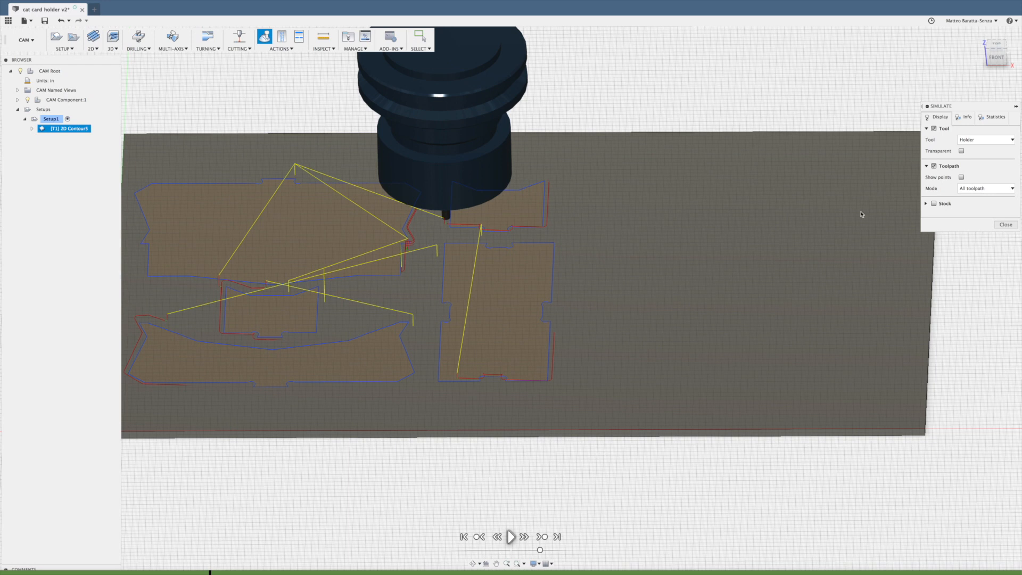
{"action": "left_click", "coordinate": [962, 151]}
{"action": "left_click", "coordinate": [969, 141]}
{"action": "left_click", "coordinate": [972, 149]}
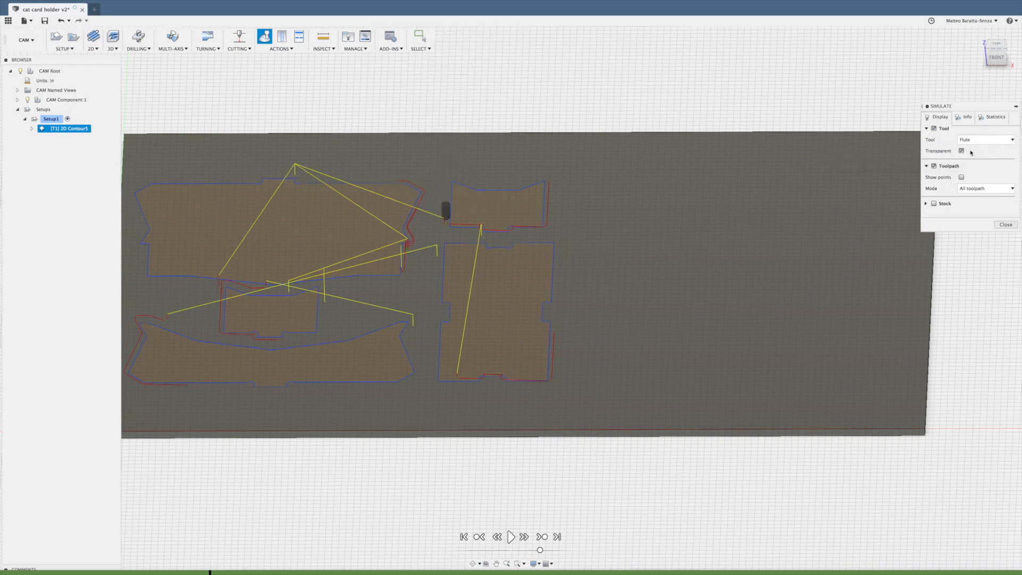
{"action": "left_click", "coordinate": [974, 140]}
{"action": "left_click", "coordinate": [970, 159]}
- Hide the toolpath in the simulation and show the stock with the Plastic Vinyl material
{"action": "left_click", "coordinate": [934, 167]}
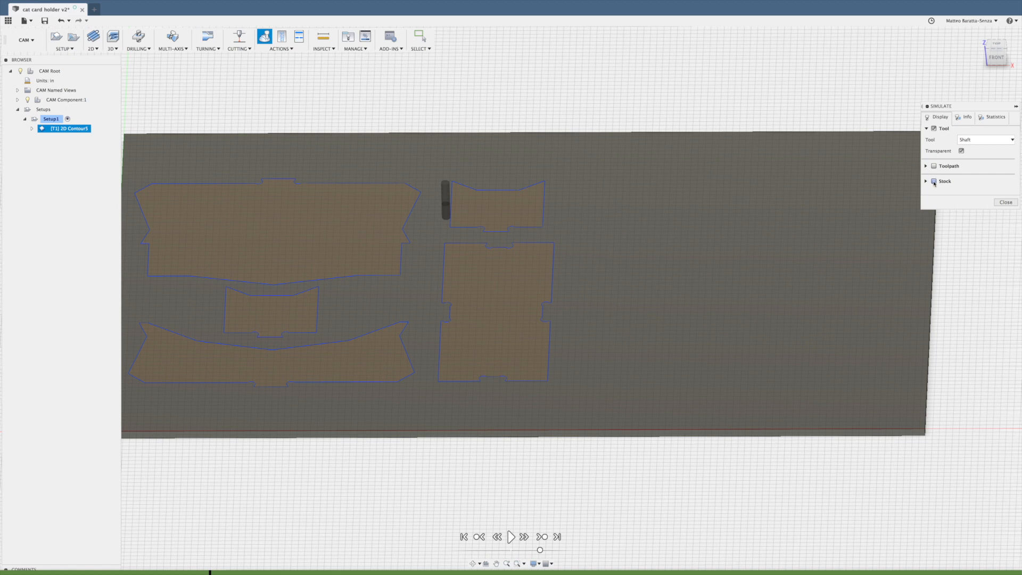
{"action": "left_click", "coordinate": [934, 181]}
{"action": "left_click", "coordinate": [985, 215]}
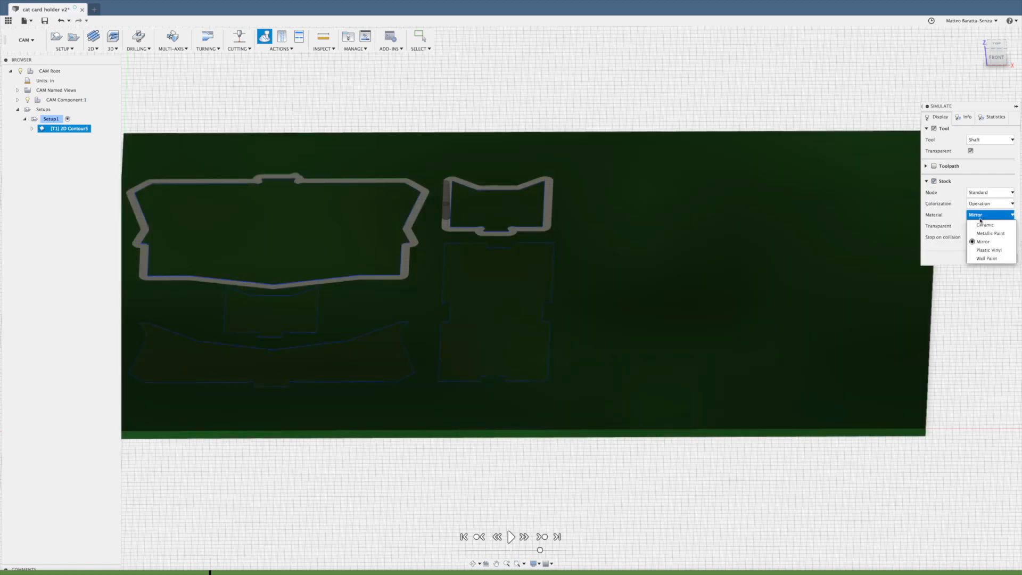
{"action": "left_click", "coordinate": [985, 249]}
{"action": "scroll", "coordinate": [861, 250], "scroll_direction": "down", "scroll_amount": 2}
{"action": "mouse_move", "coordinate": [777, 246]}
{"action": "middle_mouse_down", "text": "shift"}
{"action": "mouse_move", "coordinate": [777, 267]}
{"action": "mouse_move", "coordinate": [776, 226]}
{"action": "middle_mouse_up", "text": "shift"}
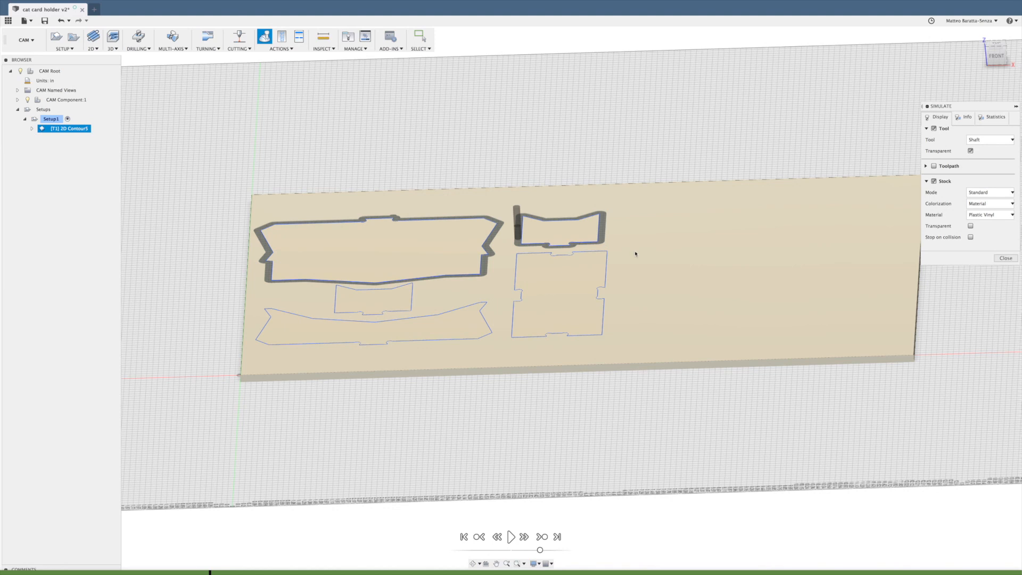
- Hide the CAM component to inspect the tabs in the cuts, and play the simulation at a higher speed
{"action": "scroll", "coordinate": [636, 254], "scroll_direction": "up", "scroll_amount": 5}
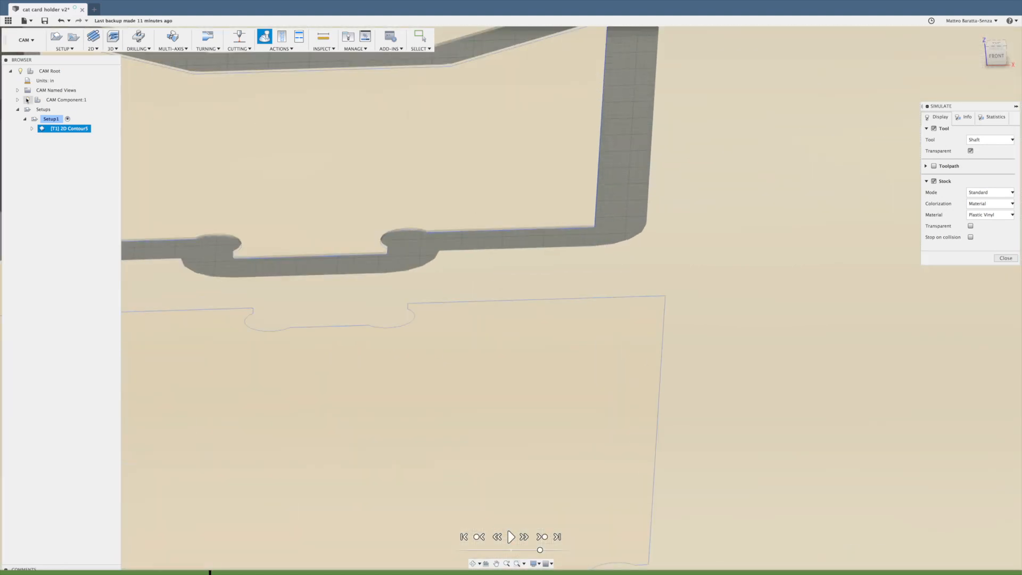
{"action": "left_click", "coordinate": [27, 100]}
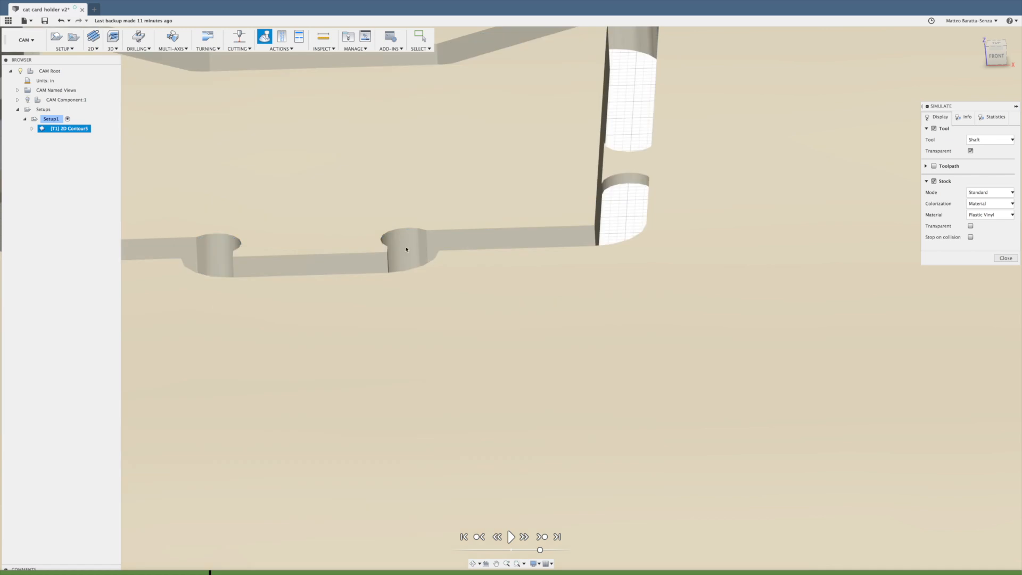
{"action": "scroll", "coordinate": [406, 250], "scroll_direction": "down", "scroll_amount": 5}
{"action": "scroll", "coordinate": [433, 283], "scroll_direction": "up", "scroll_amount": 2}
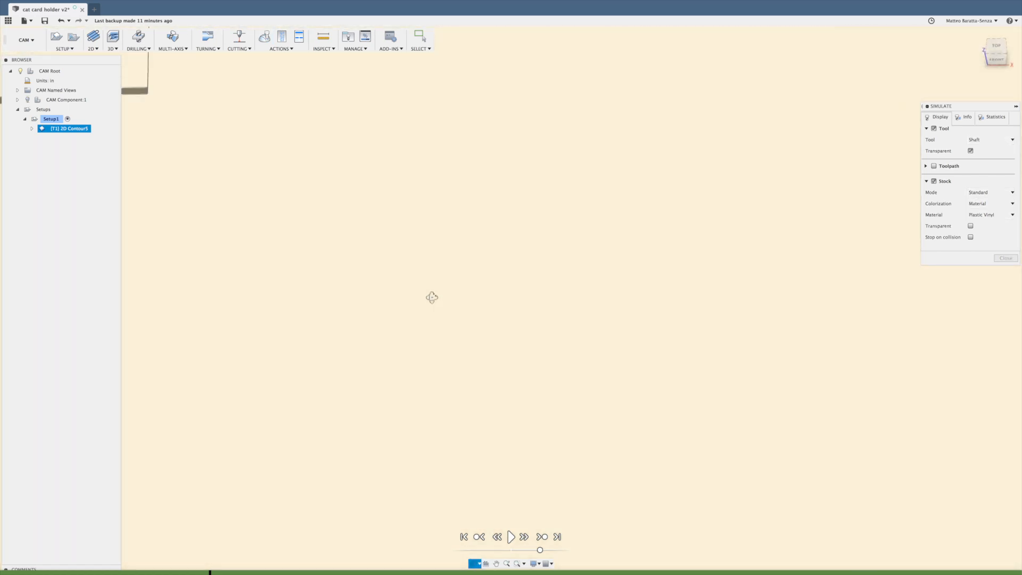
{"action": "scroll", "coordinate": [431, 284], "scroll_direction": "down", "scroll_amount": 6}
{"action": "middle_click_drag", "start_coordinate": [436, 285], "coordinate": [621, 237], "text": "shift"}
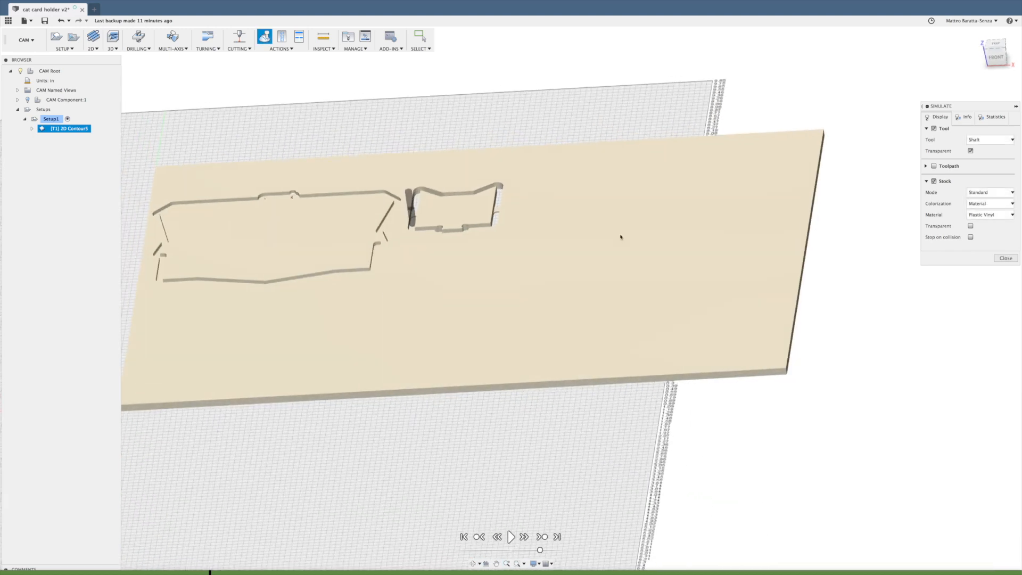
{"action": "left_click", "coordinate": [511, 537]}
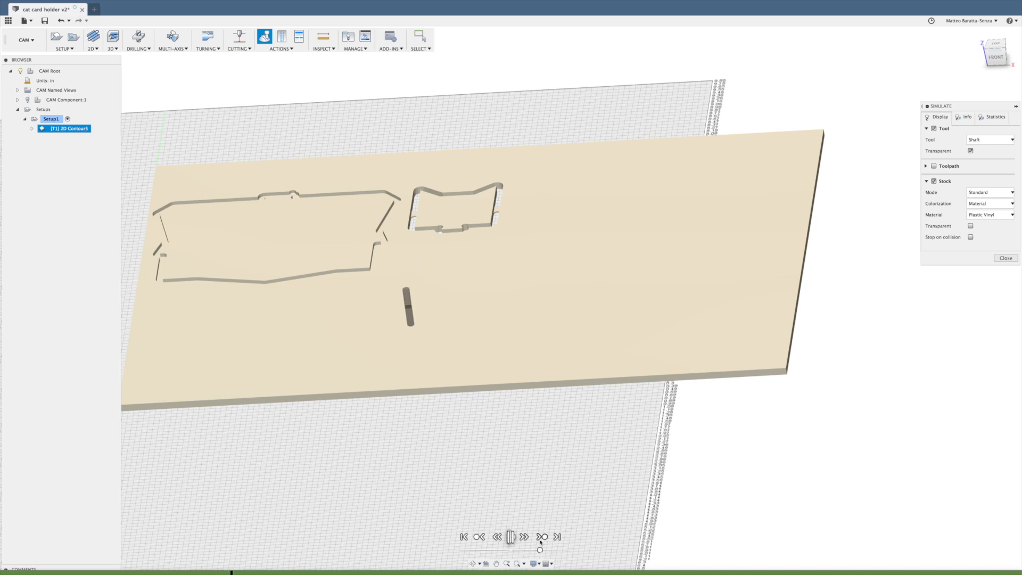
{"action": "left_click_drag", "start_coordinate": [540, 551], "coordinate": [554, 549]}
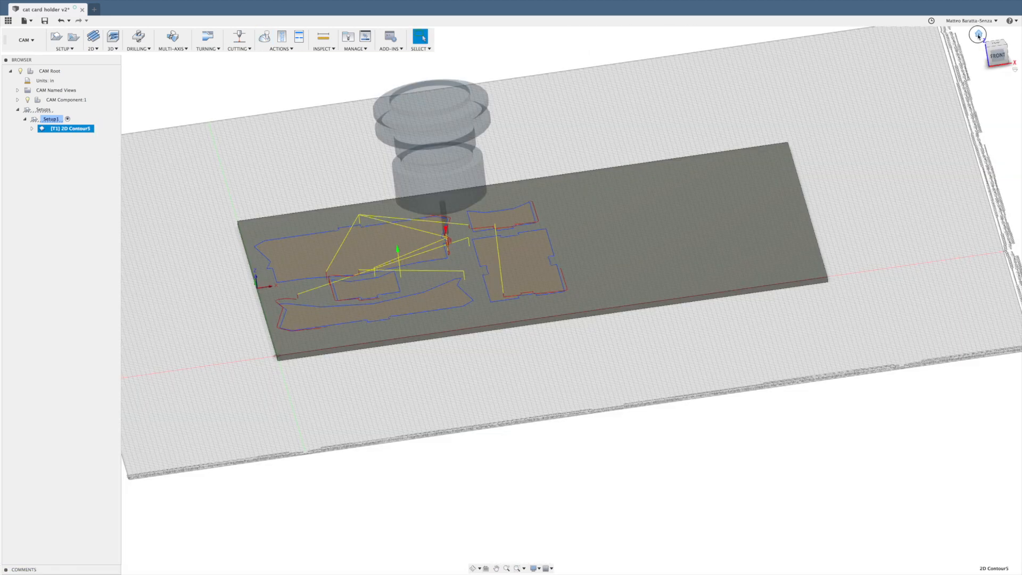
- Show the sheet and its generated toolpath in the home view
{"action": "left_click", "coordinate": [978, 36]}
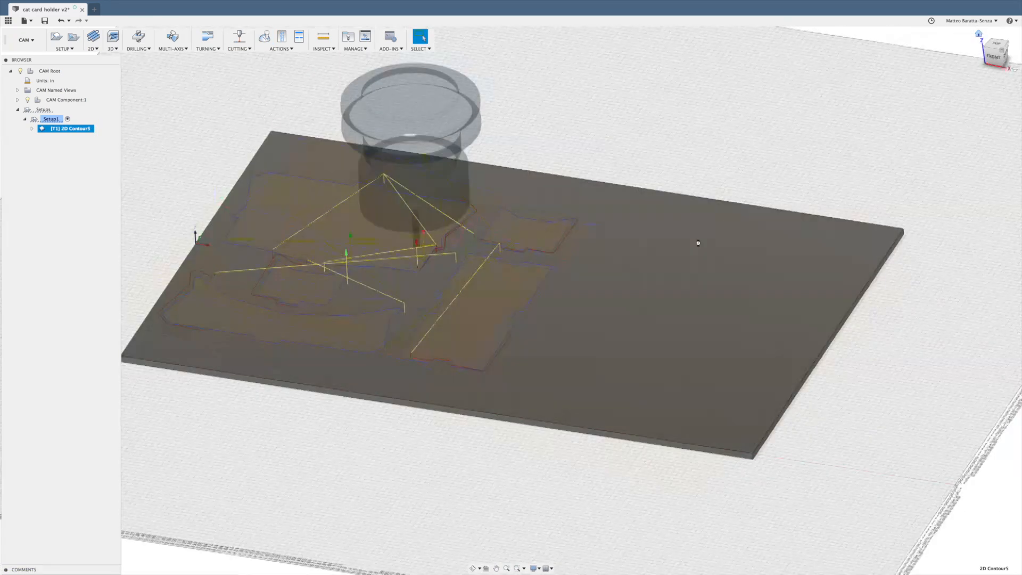
{"action": "scroll", "coordinate": [698, 243], "scroll_direction": "down", "scroll_amount": 3}
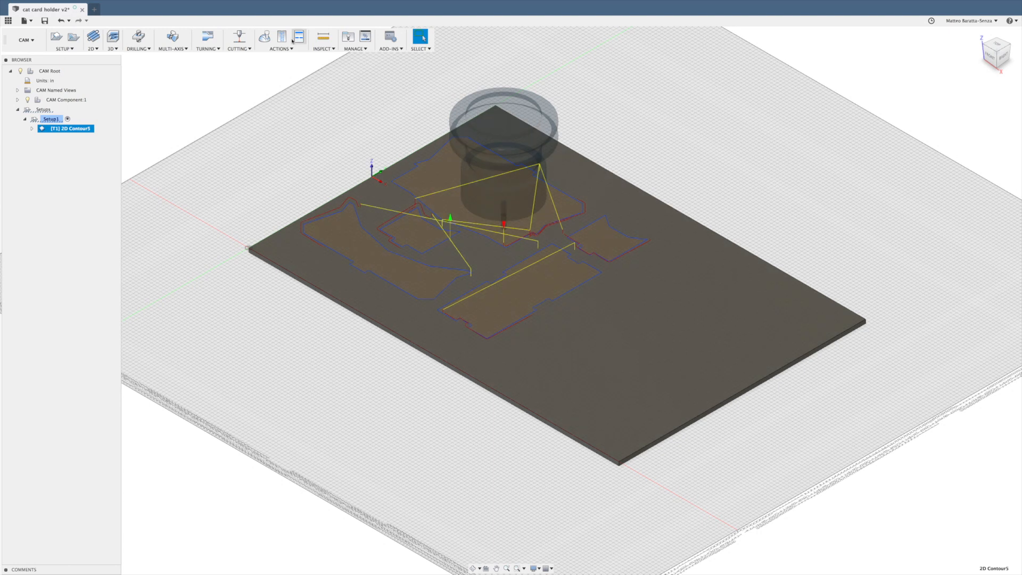
{"action": "middle_click_drag", "start_coordinate": [314, 75], "coordinate": [328, 118]}
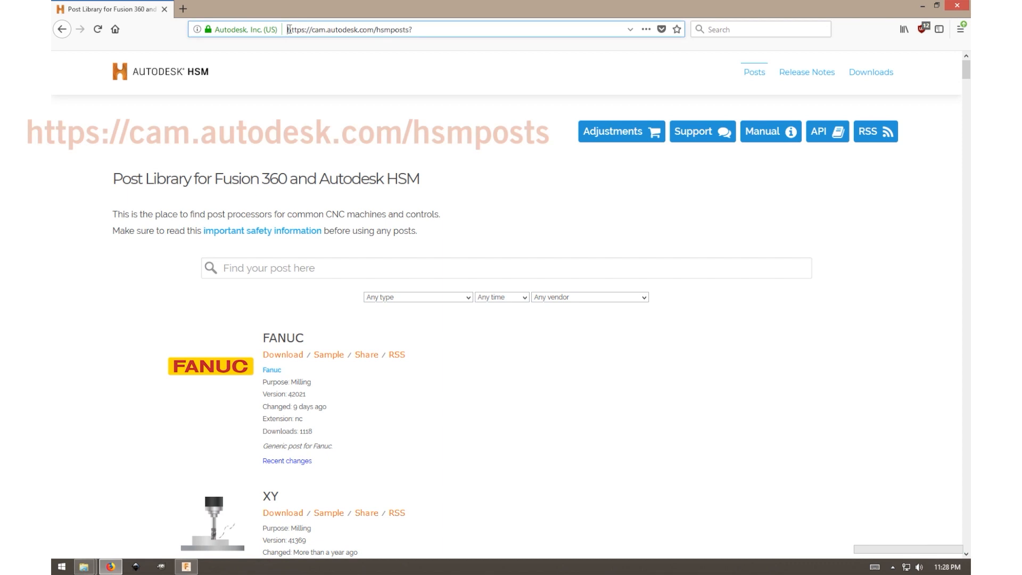
- In the browser's Autodesk HSM post library, search for "stepc" and download the STEPCRAFT UCCNC post as a saved file
{"action": "left_click_drag", "start_coordinate": [288, 29], "coordinate": [425, 29]}
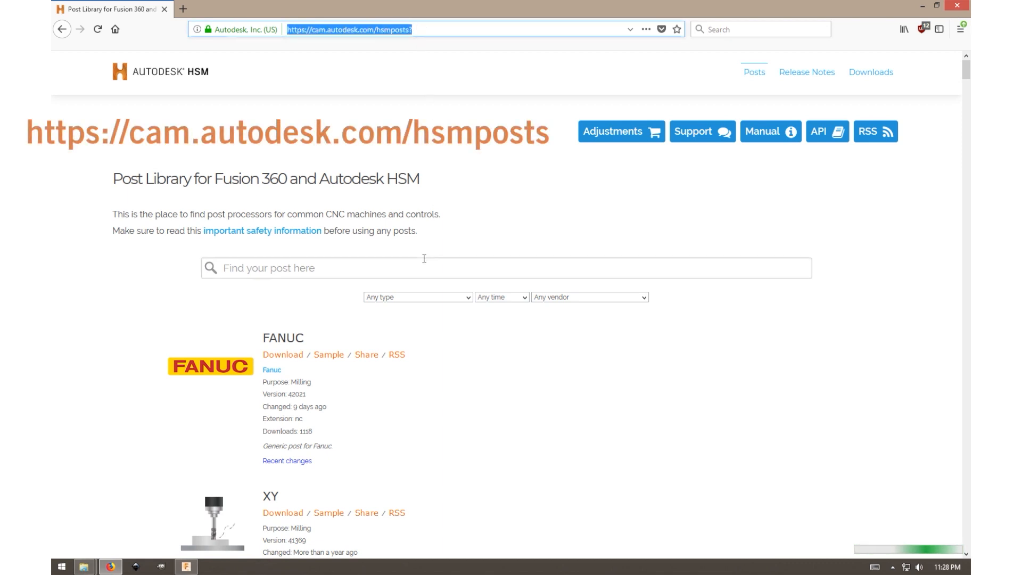
{"action": "left_click", "coordinate": [289, 270]}
{"action": "type", "text": "stepc"}
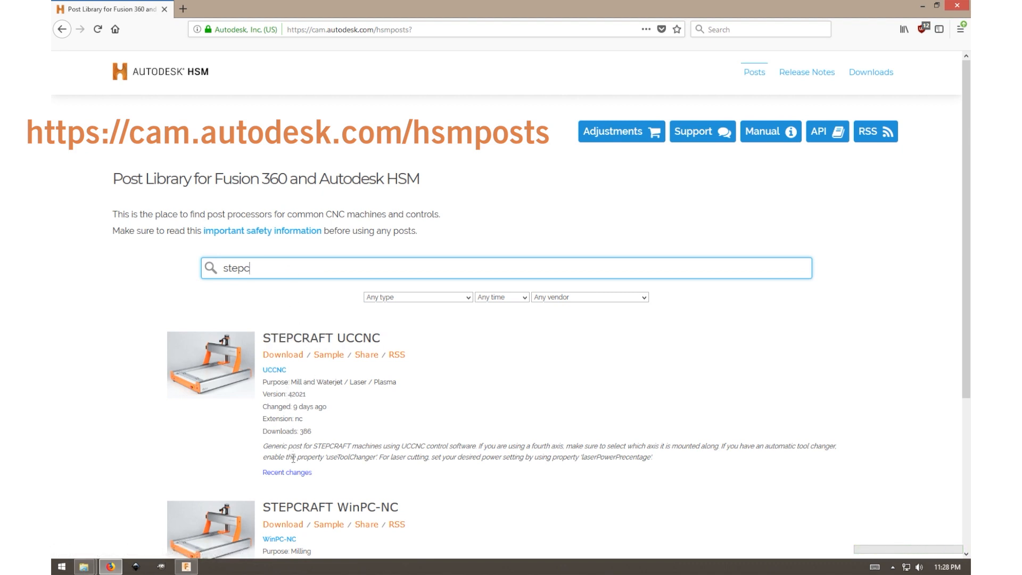
{"action": "left_click", "coordinate": [286, 356]}
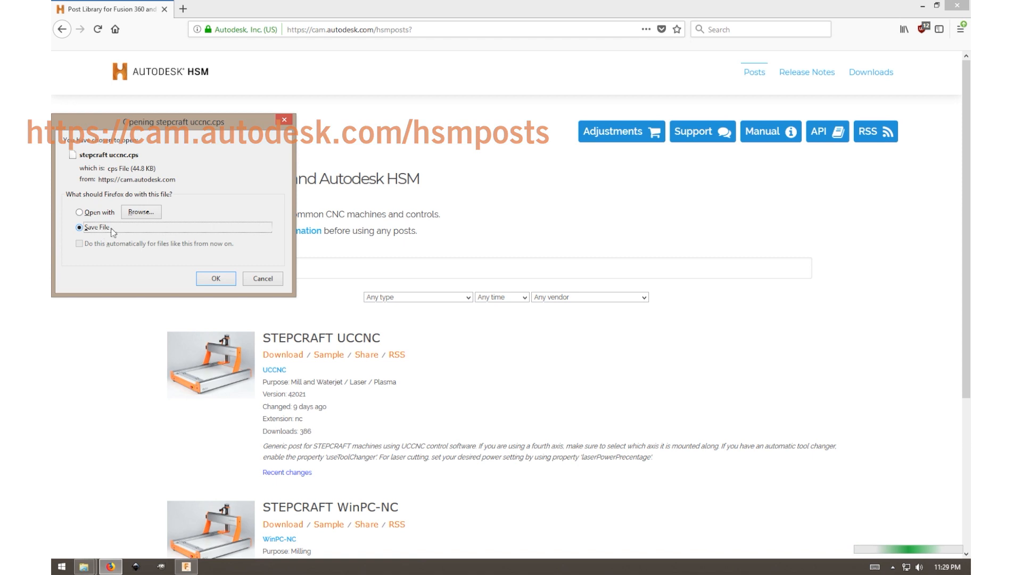
{"action": "left_click", "coordinate": [220, 276]}
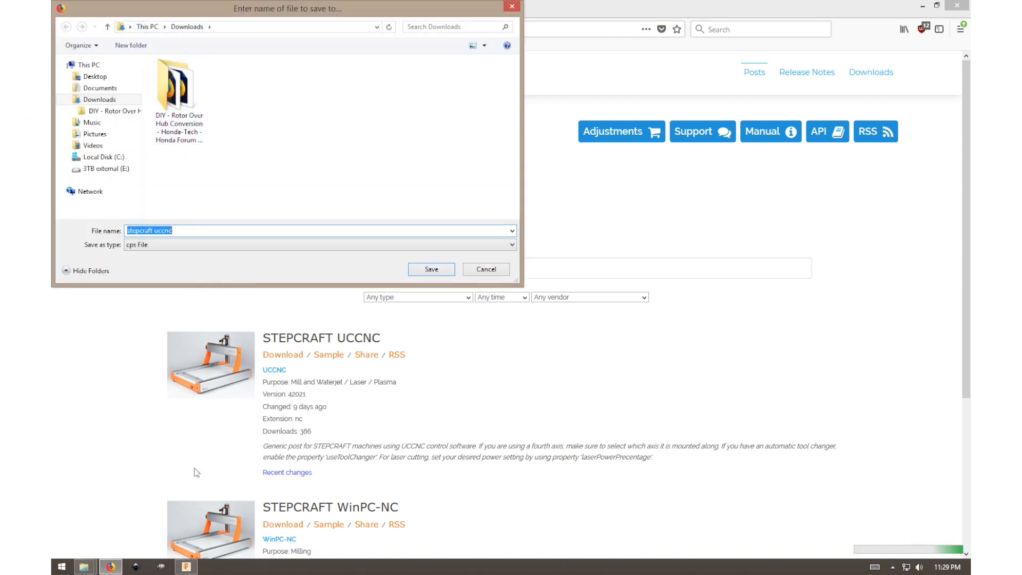
- Switch to Fusion 360's Post Process dialog, choose the personal post library and select its configuration folder path
{"action": "left_click", "coordinate": [186, 567]}
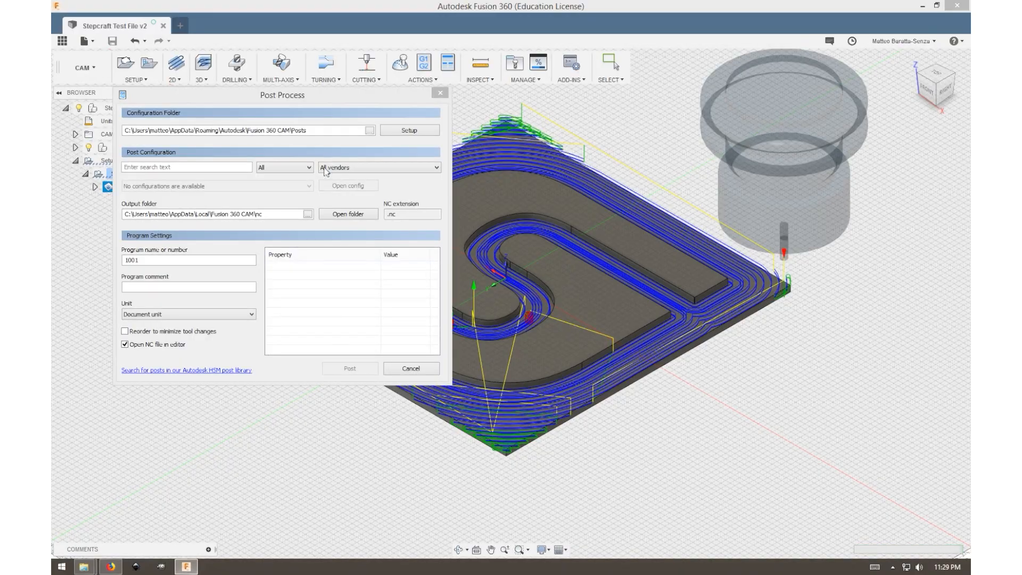
{"action": "left_click", "coordinate": [410, 130]}
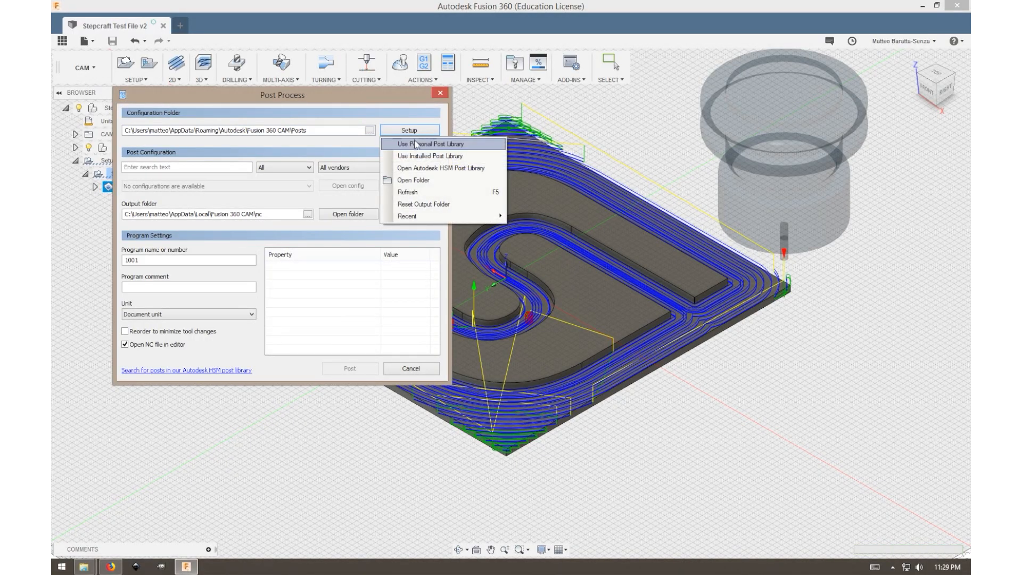
{"action": "left_click", "coordinate": [405, 145]}
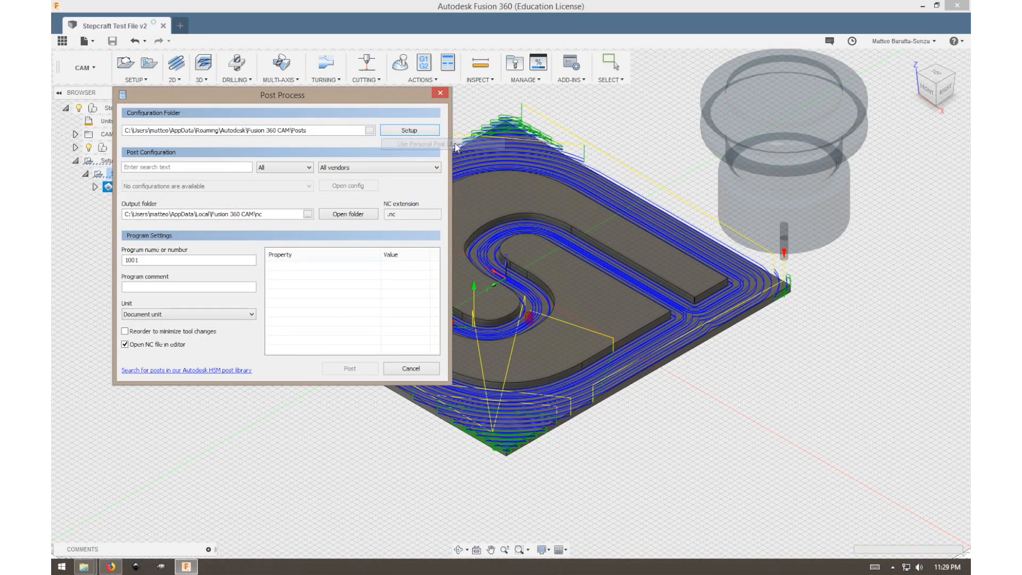
{"action": "double_click", "coordinate": [298, 130]}
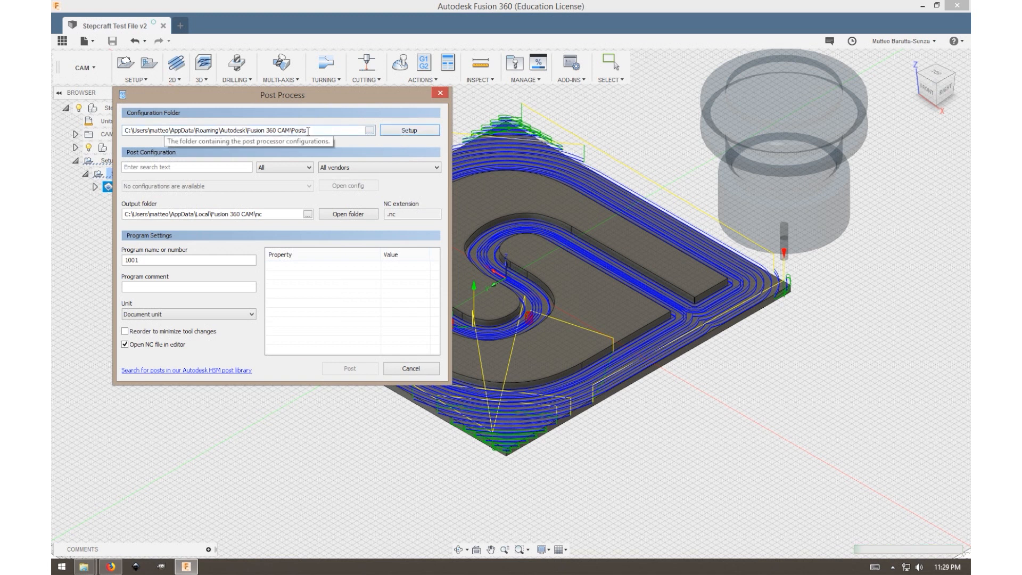
{"action": "left_click_drag", "start_coordinate": [298, 130], "coordinate": [132, 131]}
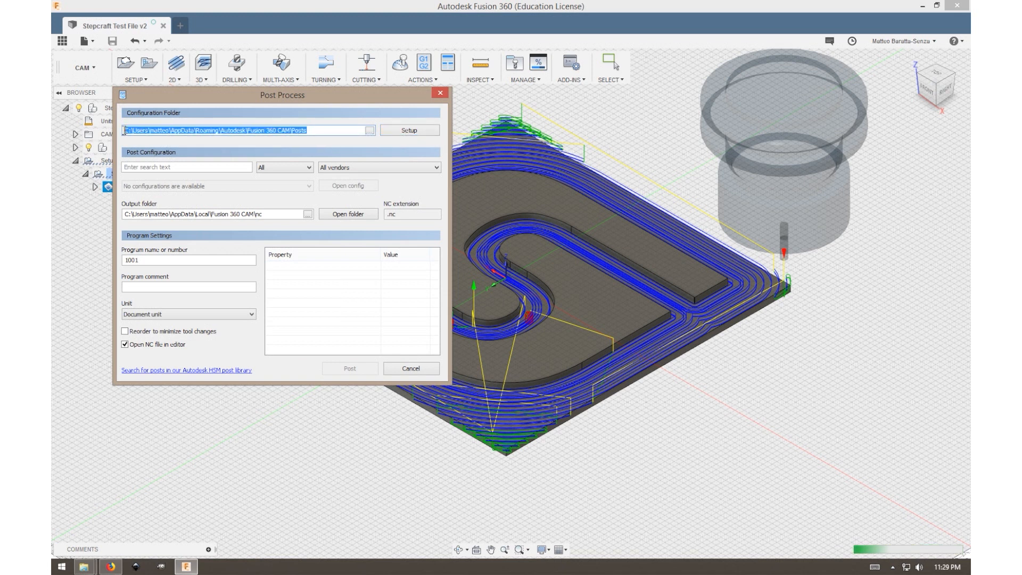
{"action": "left_click", "coordinate": [124, 131]}
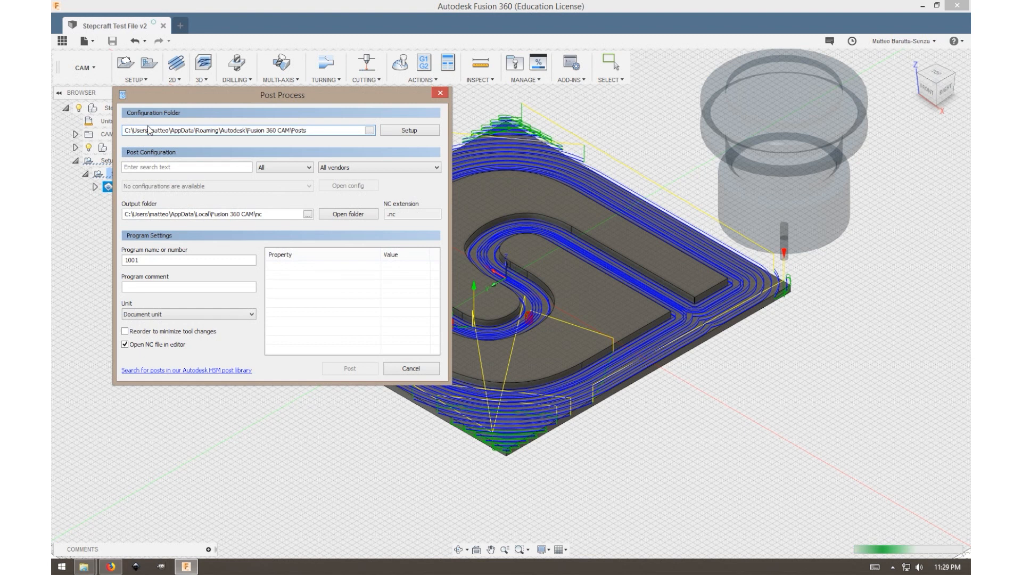
- Switch to the browser's pending download and save the stepcraft uccnc cps file in the Autodesk\Fusion 360 CAM\Posts folder, using the copied path
{"action": "left_click", "coordinate": [112, 567]}
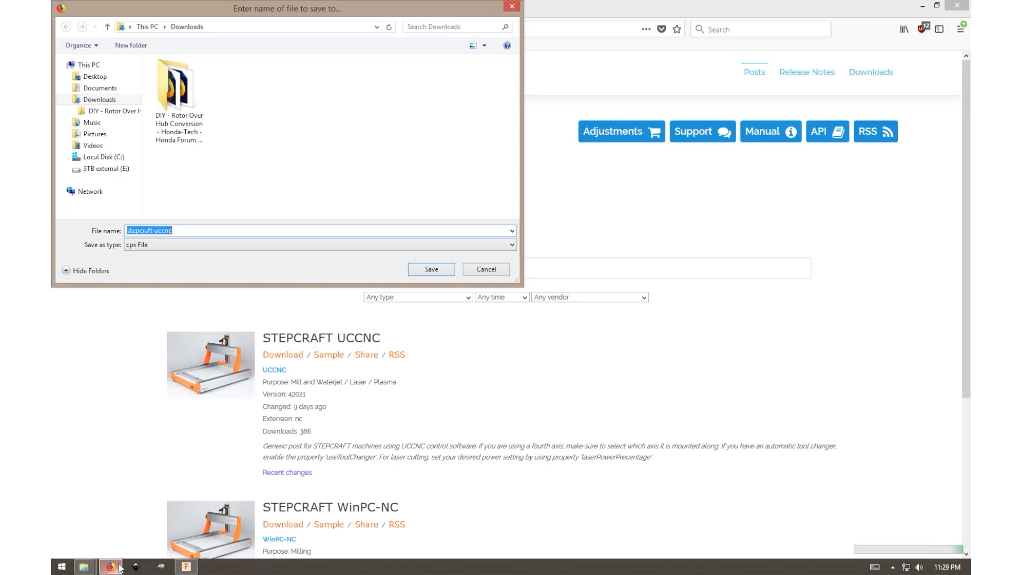
{"action": "left_click", "coordinate": [210, 27]}
{"action": "right_click", "coordinate": [210, 28]}
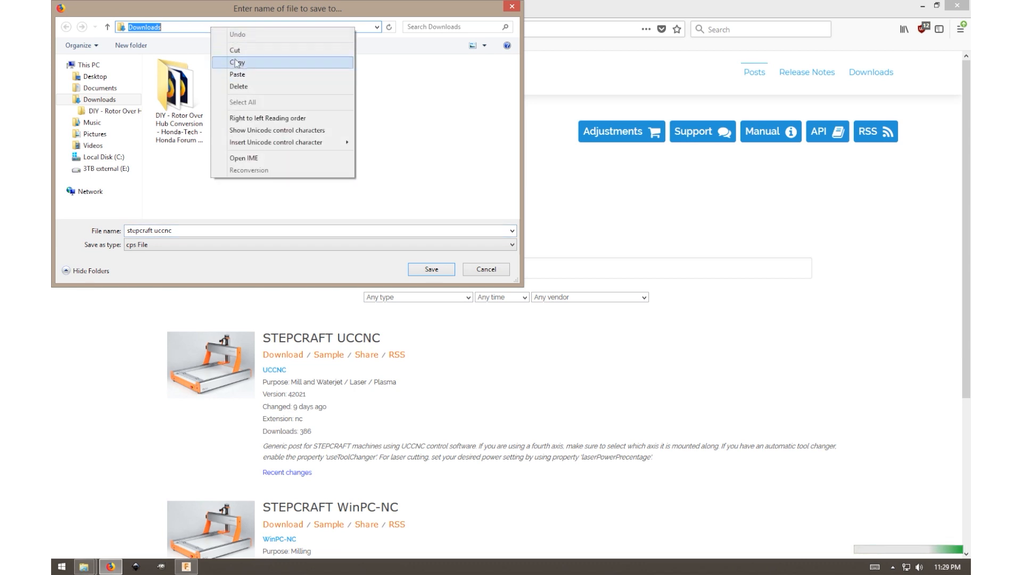
{"action": "left_click", "coordinate": [244, 77]}
{"action": "key", "text": "Return"}
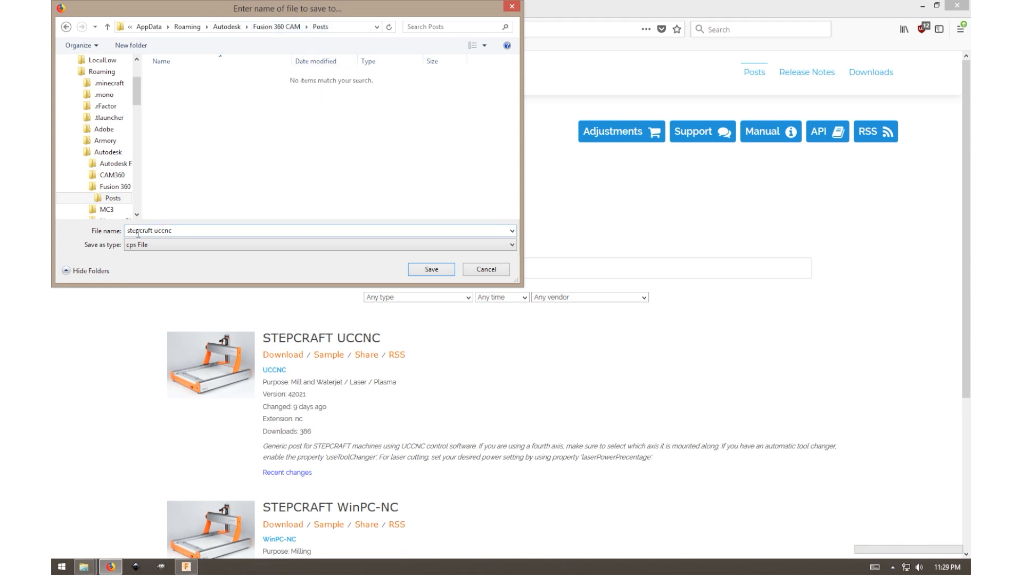
{"action": "left_click", "coordinate": [432, 269]}
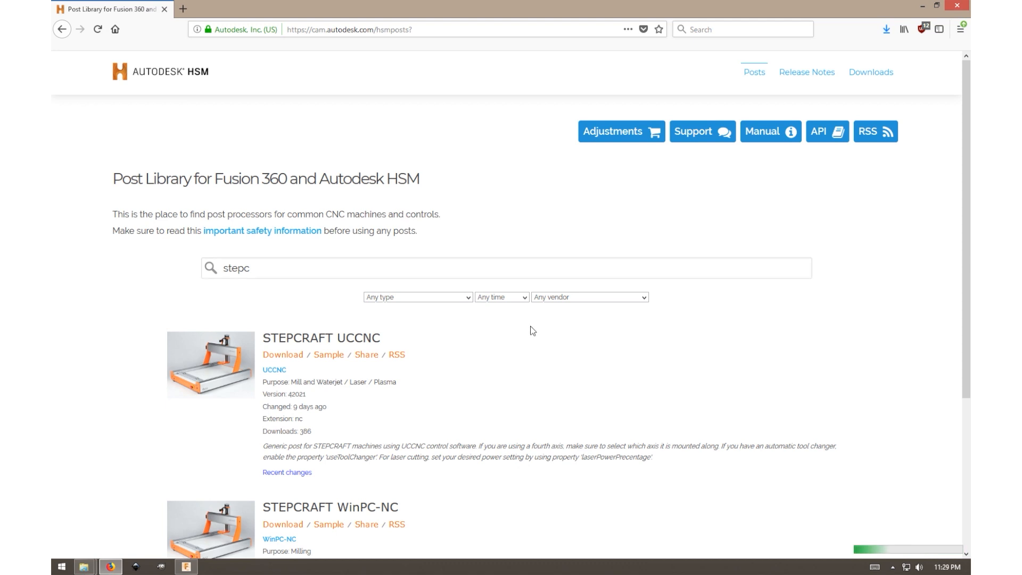
- Switch to Fusion 360, reopen the Post Process dialog and load the personal post library with the STEPCRAFT UCCNC configuration
{"action": "left_click", "coordinate": [187, 567]}
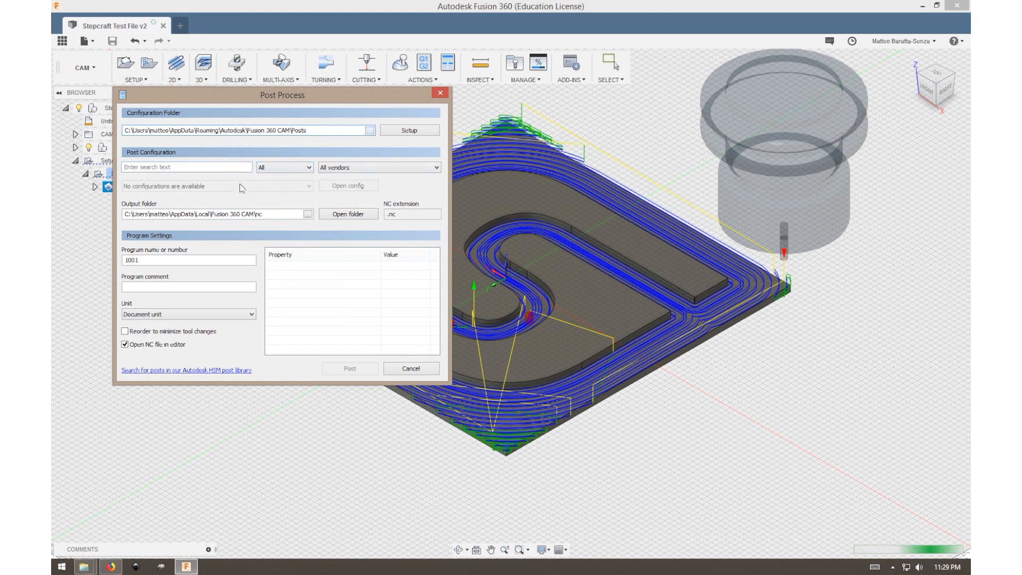
{"action": "left_click", "coordinate": [330, 167]}
{"action": "left_click", "coordinate": [336, 177]}
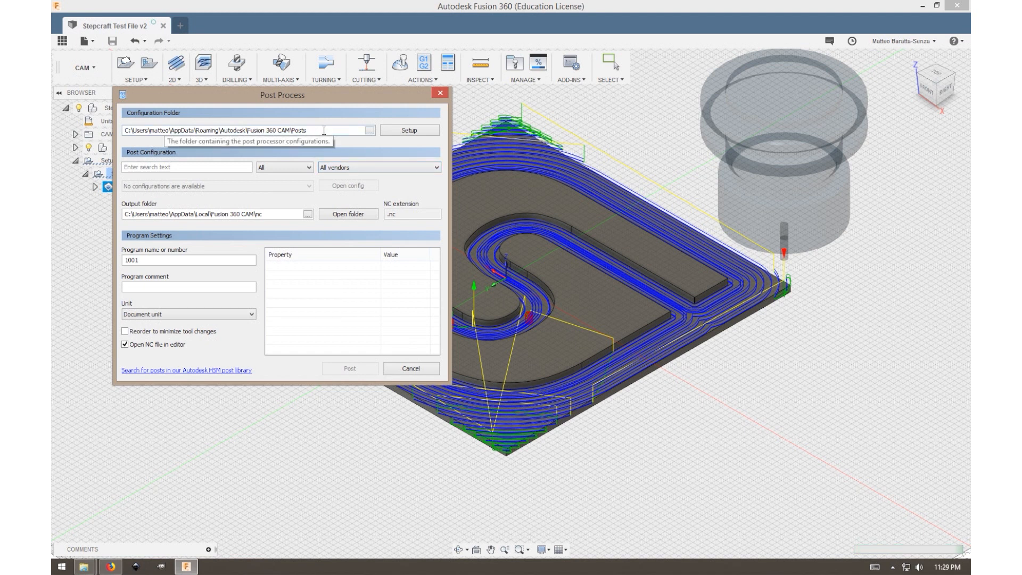
{"action": "left_click", "coordinate": [411, 369]}
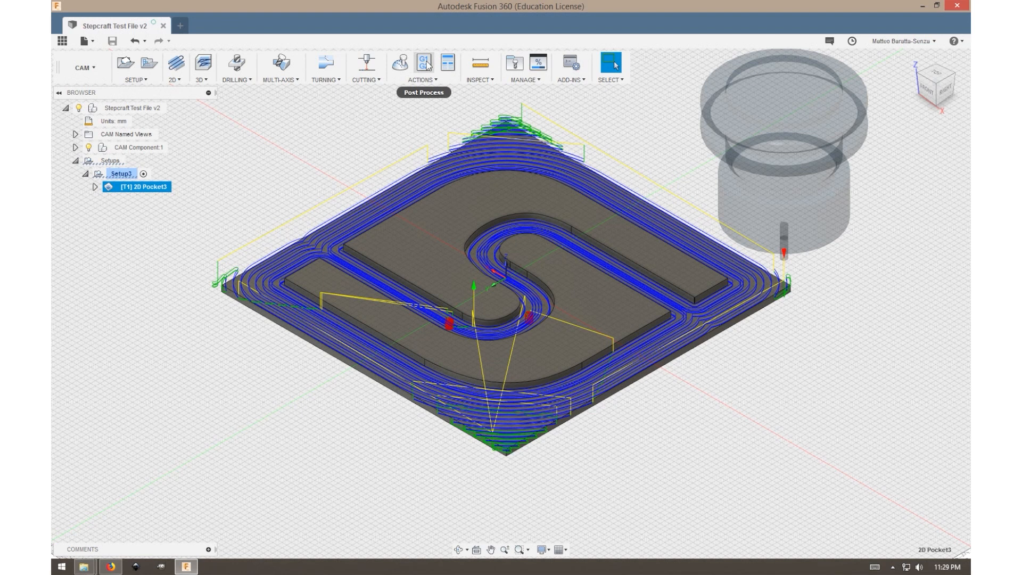
{"action": "left_click", "coordinate": [424, 63]}
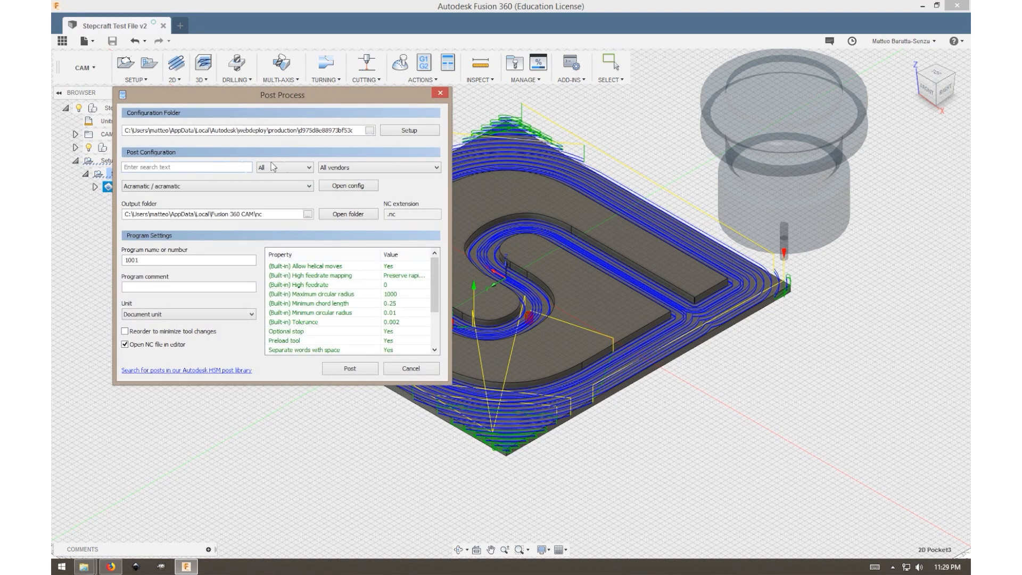
{"action": "left_click", "coordinate": [396, 131]}
{"action": "left_click", "coordinate": [415, 142]}
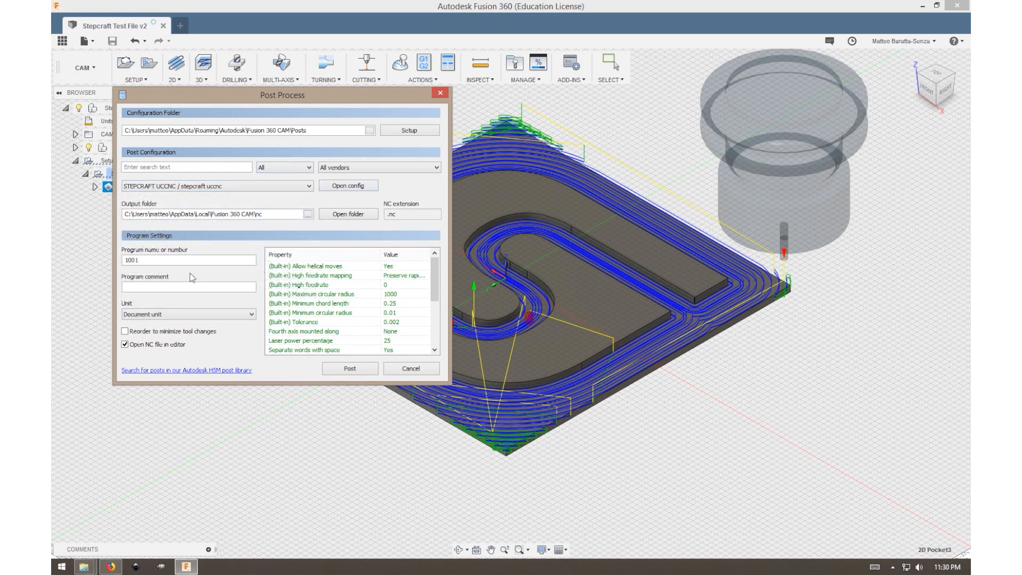
- Post the toolpath, naming the output file "Stepcraft test file" and choosing the Desktop as its save location
{"action": "left_click", "coordinate": [351, 369]}
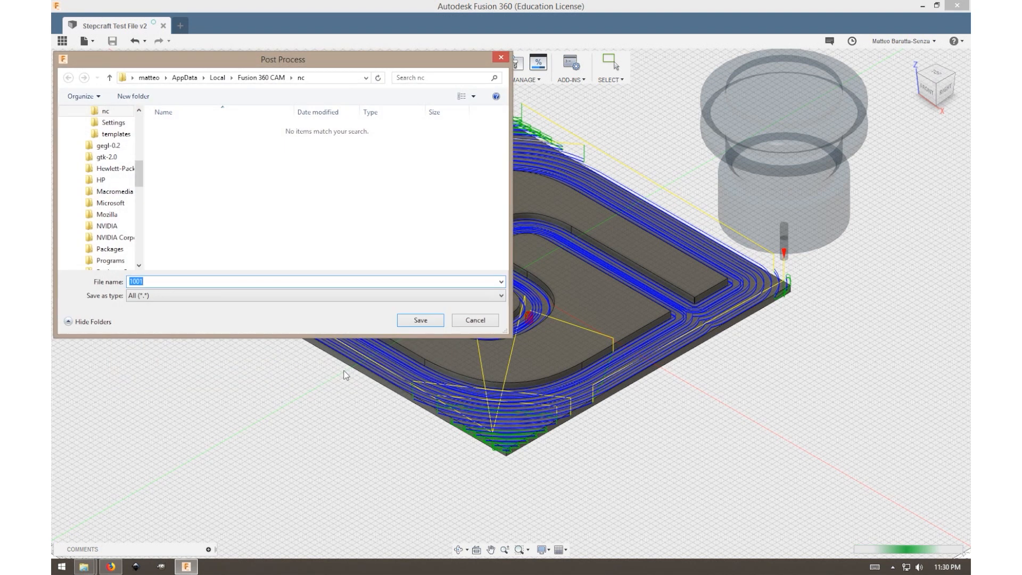
{"action": "type", "text": "Stepc"}
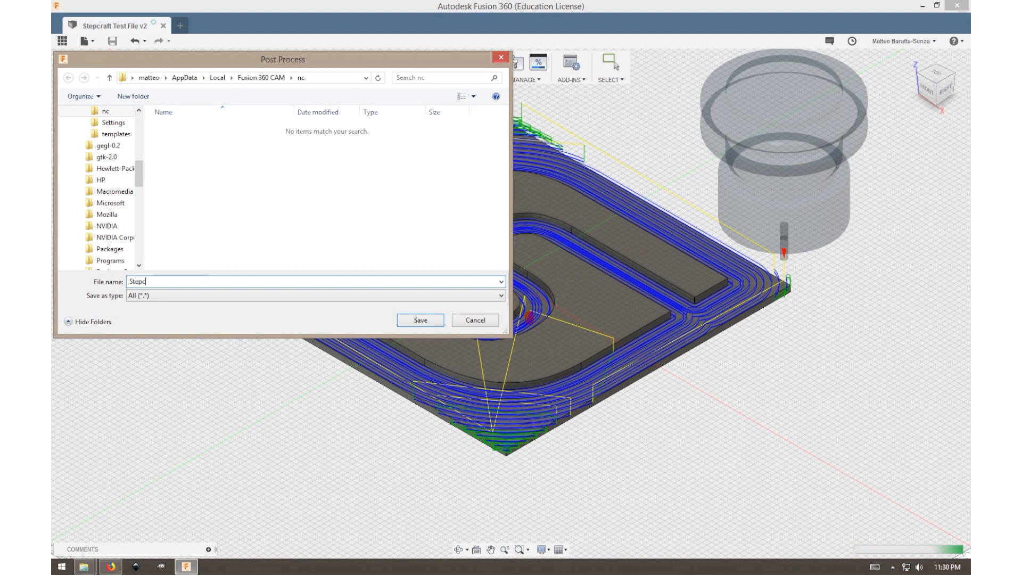
{"action": "type", "text": "raft test file"}
{"action": "left_click", "coordinate": [149, 78]}
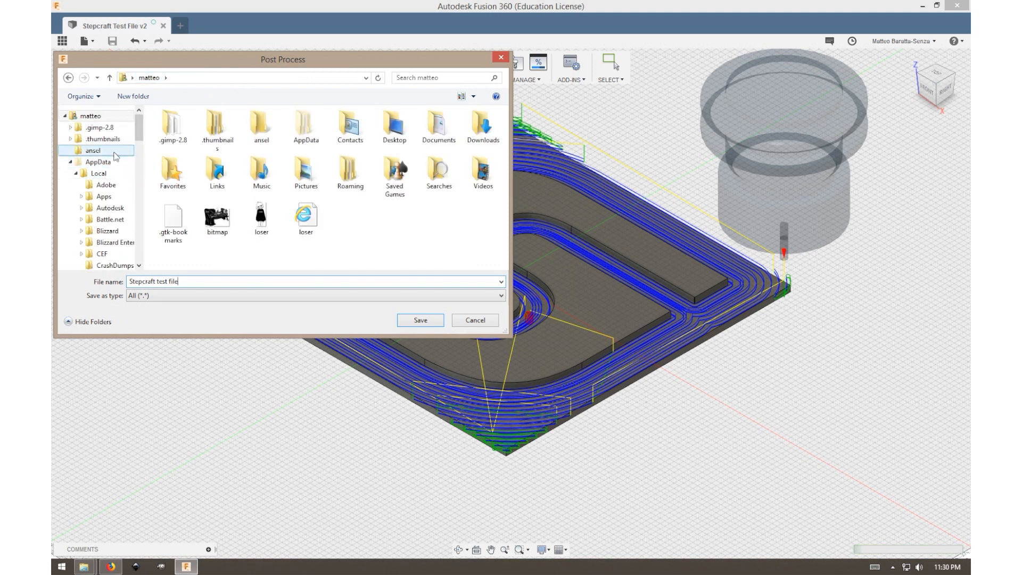
{"action": "left_click", "coordinate": [65, 116]}
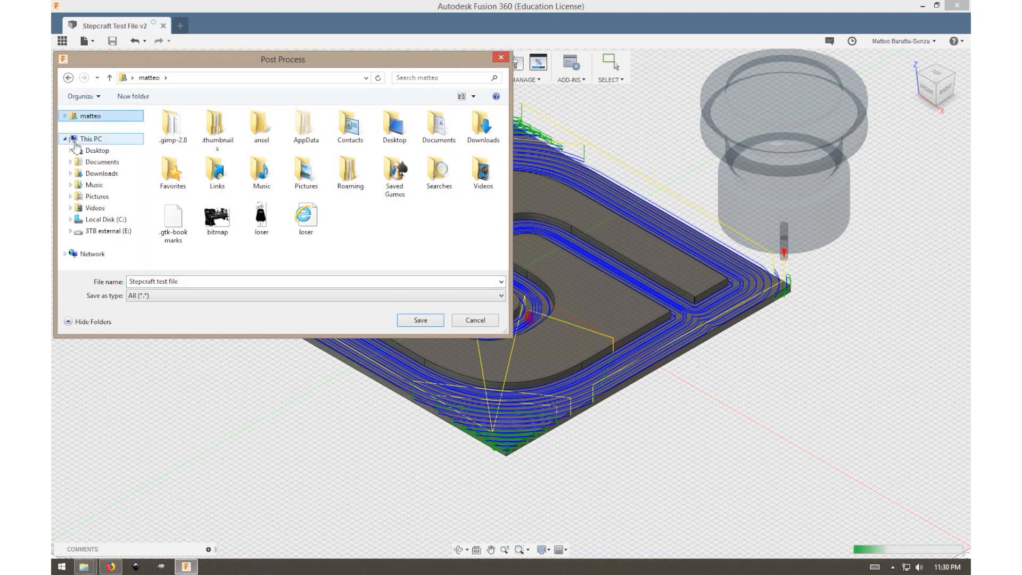
{"action": "left_click", "coordinate": [91, 150]}
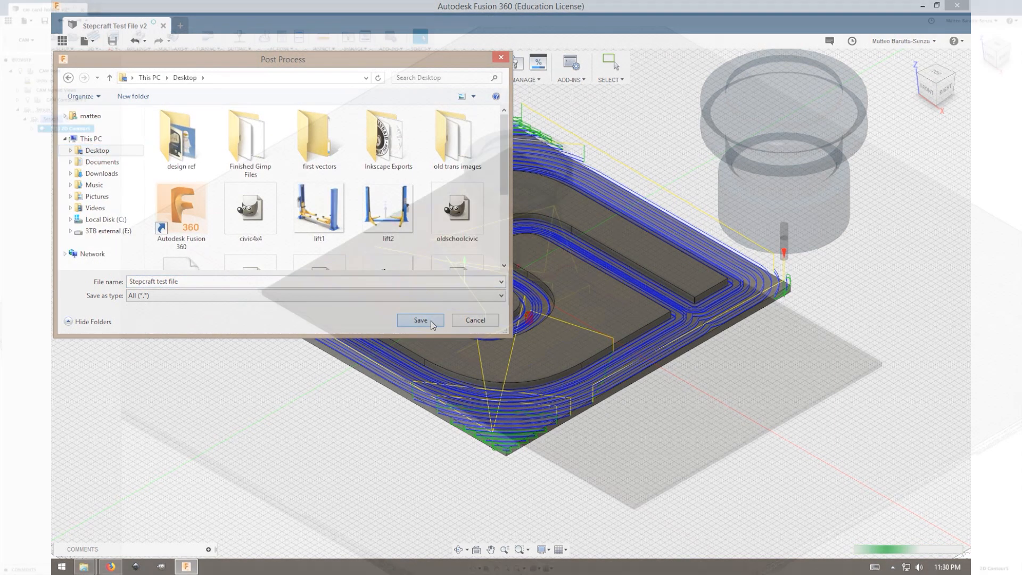